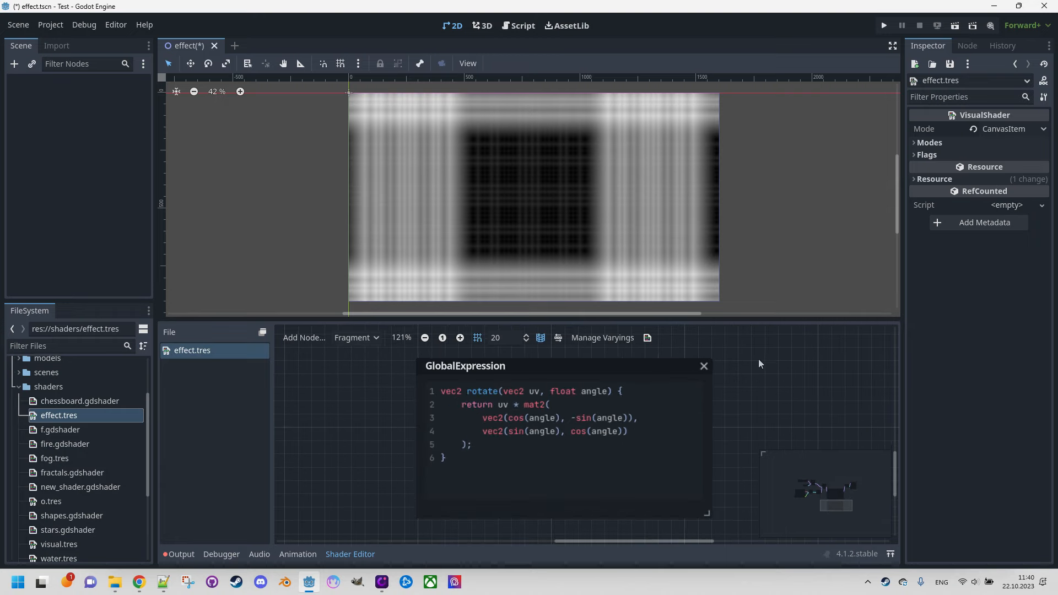
# Step: In the Expression node's loop, wrap the uv calculation in rotate(..., angle) so it reads uv = rotate((abs(uv) - 0.5) * 1.2, angle);
pyautogui.moveTo(758, 359); pyautogui.dragTo(756, 534, button='middle')
pyautogui.moveTo(798, 384); pyautogui.dragTo(800, 395, button='middle')
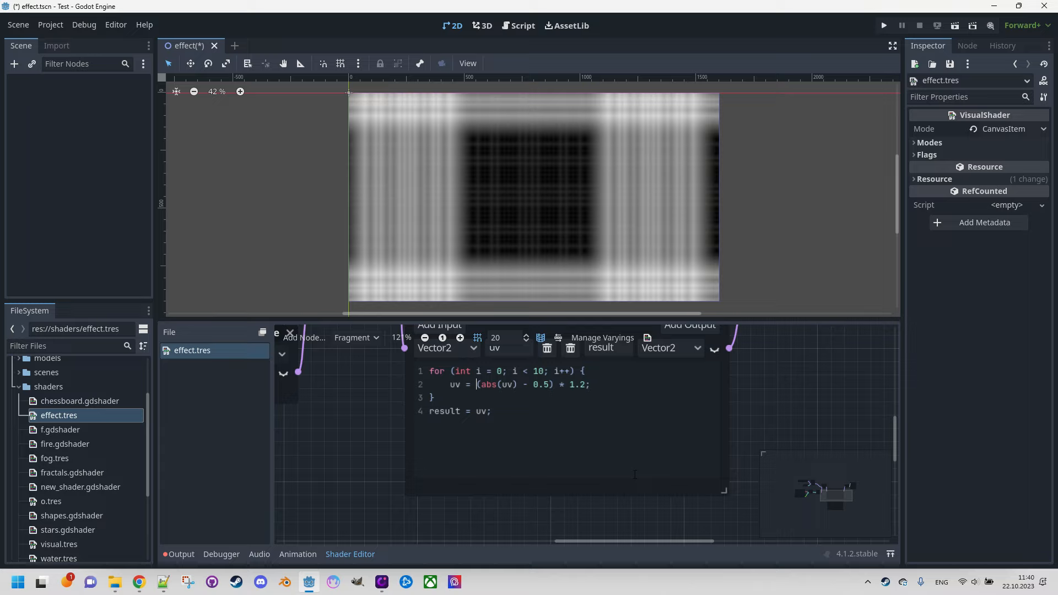
pyautogui.write('rotate(')
pyautogui.write(' angle')
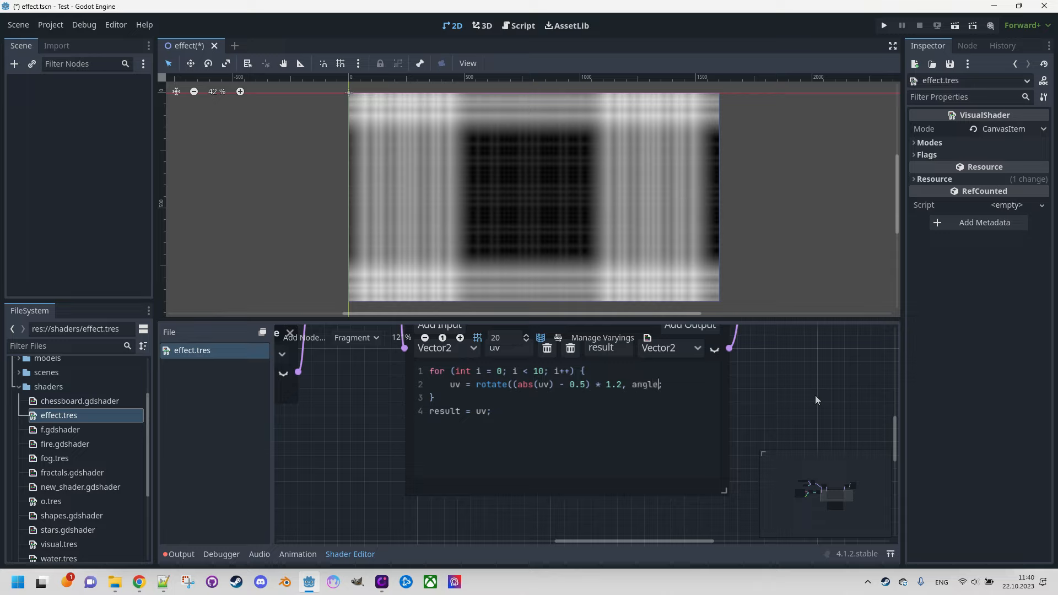
pyautogui.write(')')
# Step: Add a second input to the Expression node, with type Float and the name angle
pyautogui.moveTo(837, 378); pyautogui.dragTo(821, 415, button='middle')
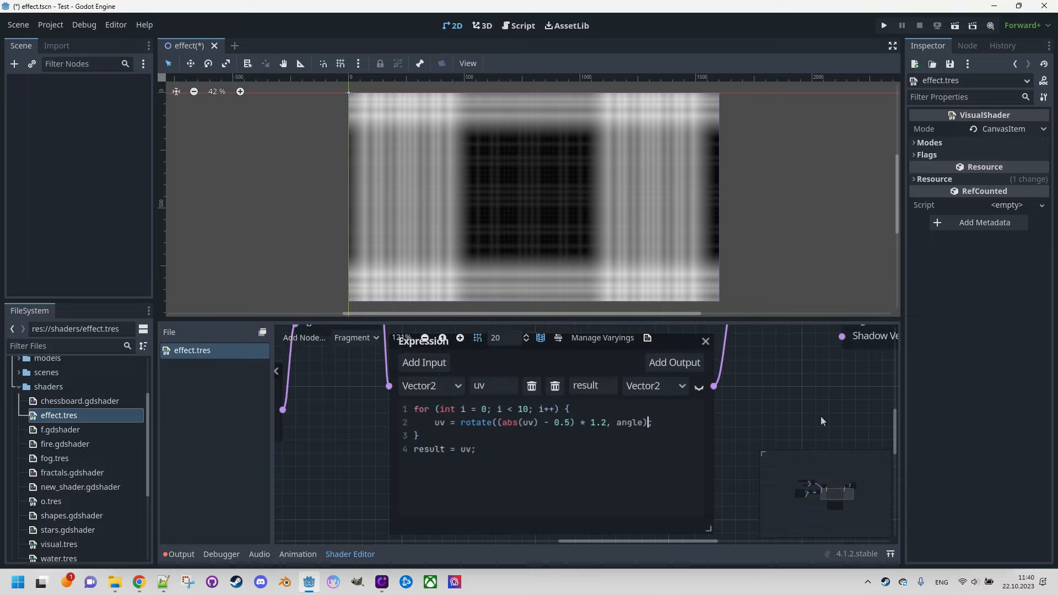
pyautogui.click(420, 362)
pyautogui.click(450, 409)
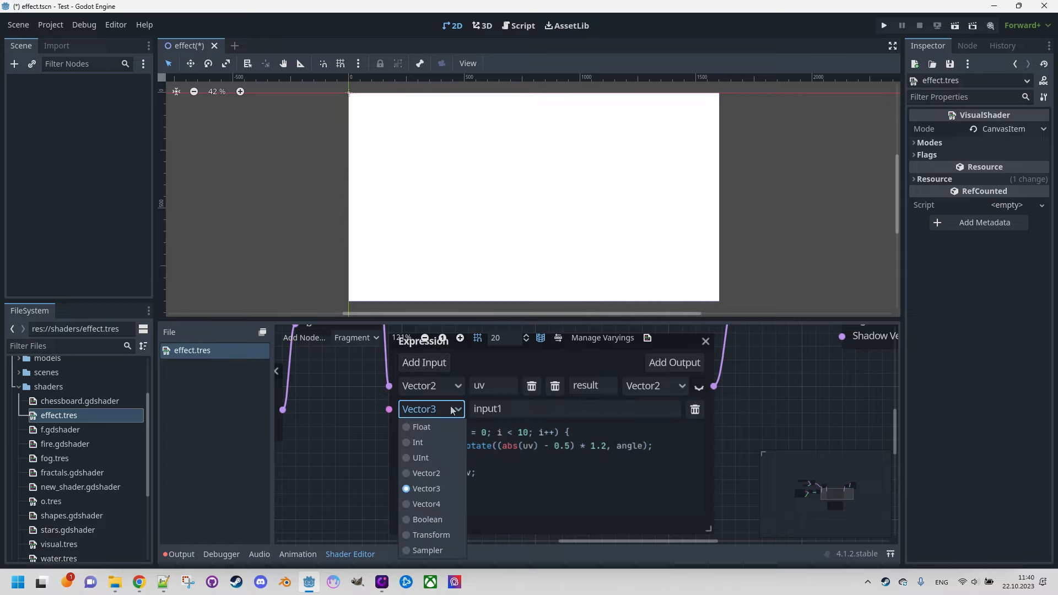
pyautogui.click(439, 428)
pyautogui.doubleClick(498, 409)
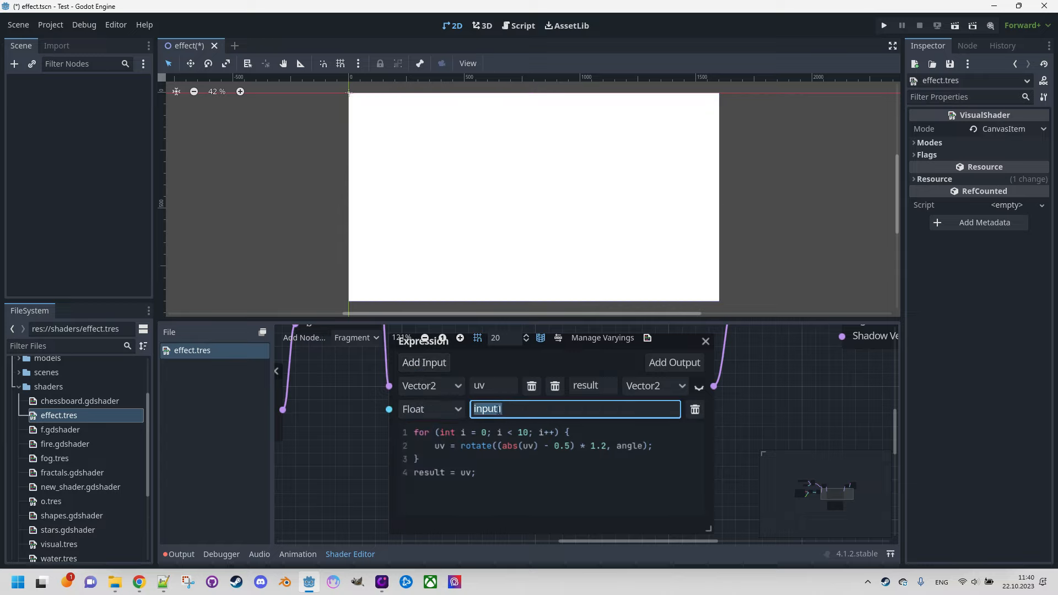
pyautogui.write('angle')
# Step: Add a FloatConstant node with the value 0.5 and connect it to the Expression node's angle input
pyautogui.keyDown('ctrl'); pyautogui.scroll(-4, 385, 438); pyautogui.keyUp('ctrl')
pyautogui.moveTo(360, 462); pyautogui.dragTo(512, 445, button='middle')
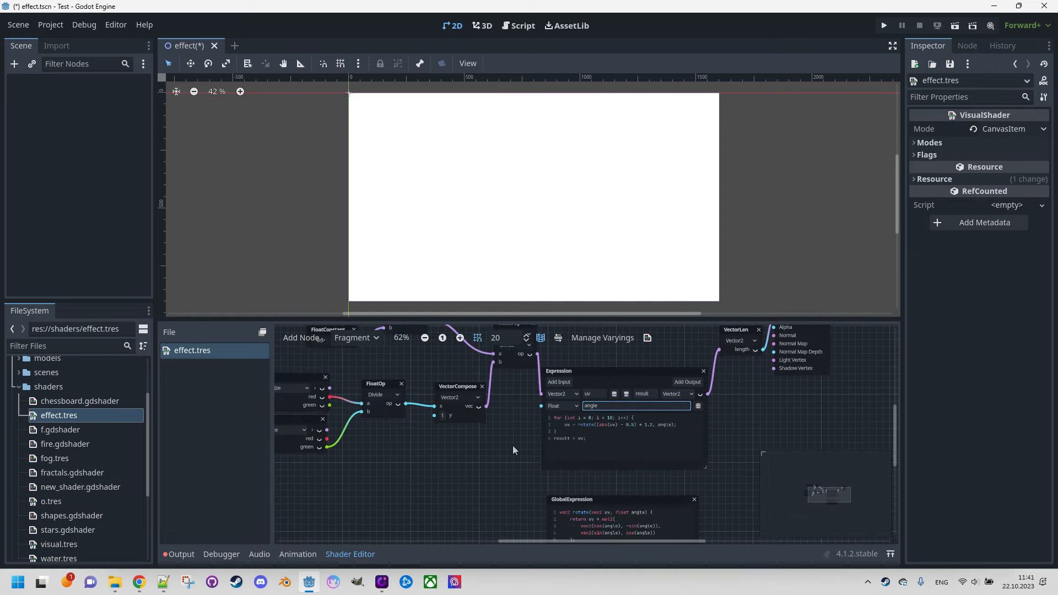
pyautogui.rightClick(444, 445)
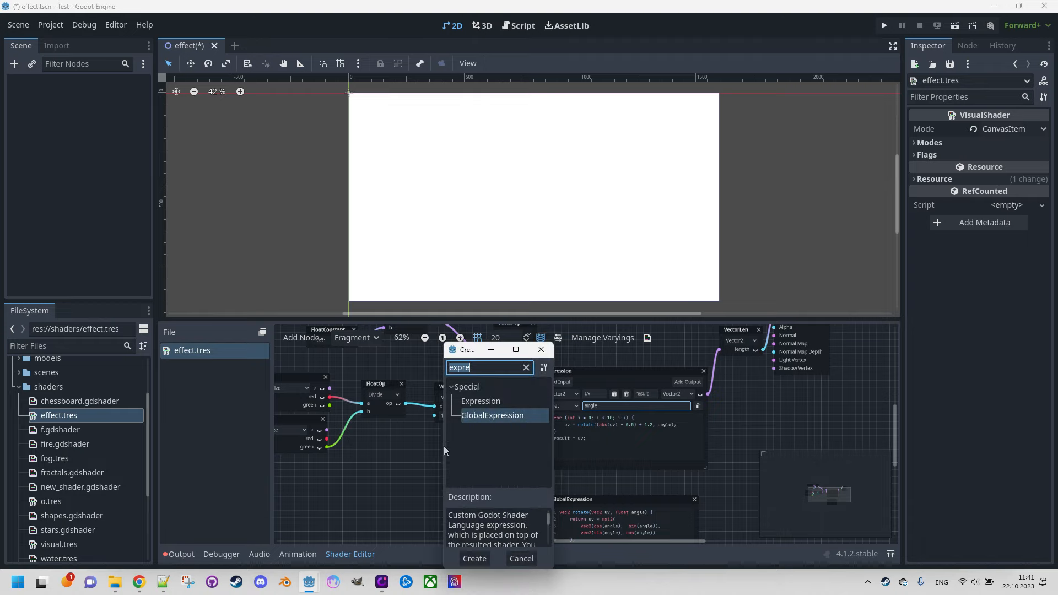
pyautogui.write('float')
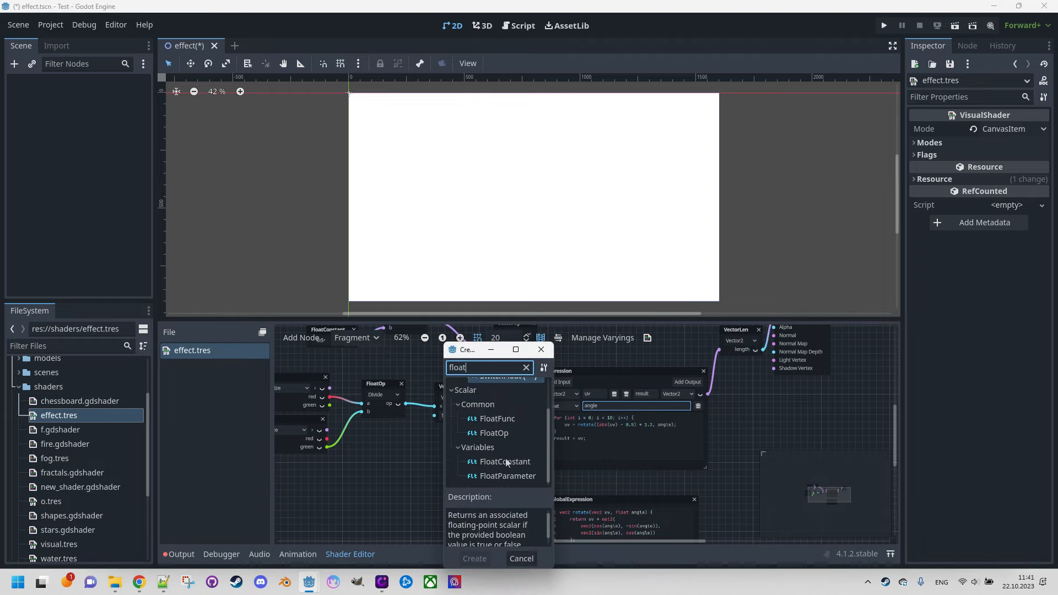
pyautogui.doubleClick(504, 461)
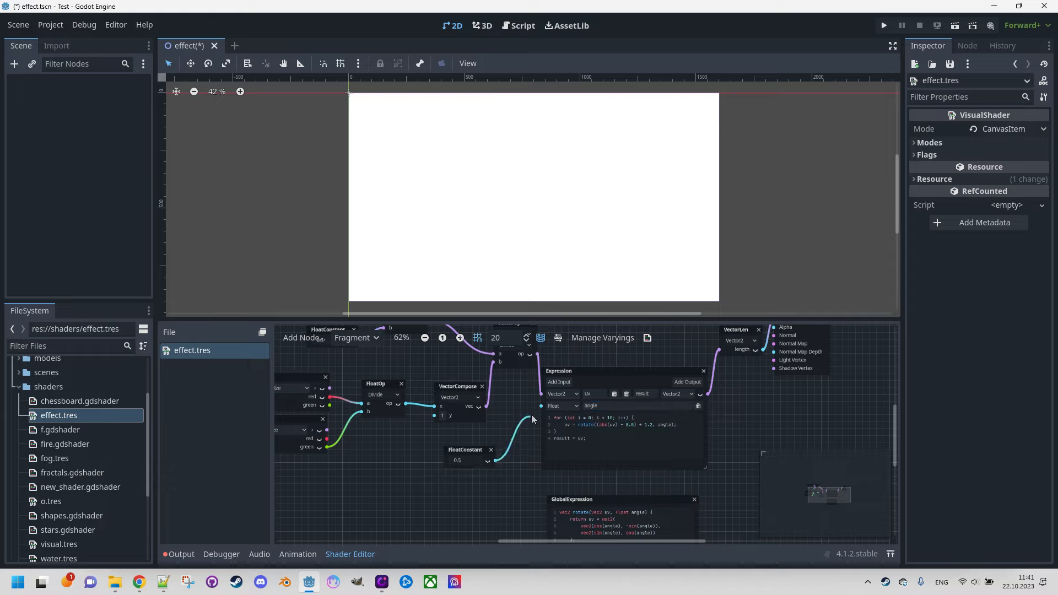
pyautogui.moveTo(533, 419); pyautogui.dragTo(541, 405)
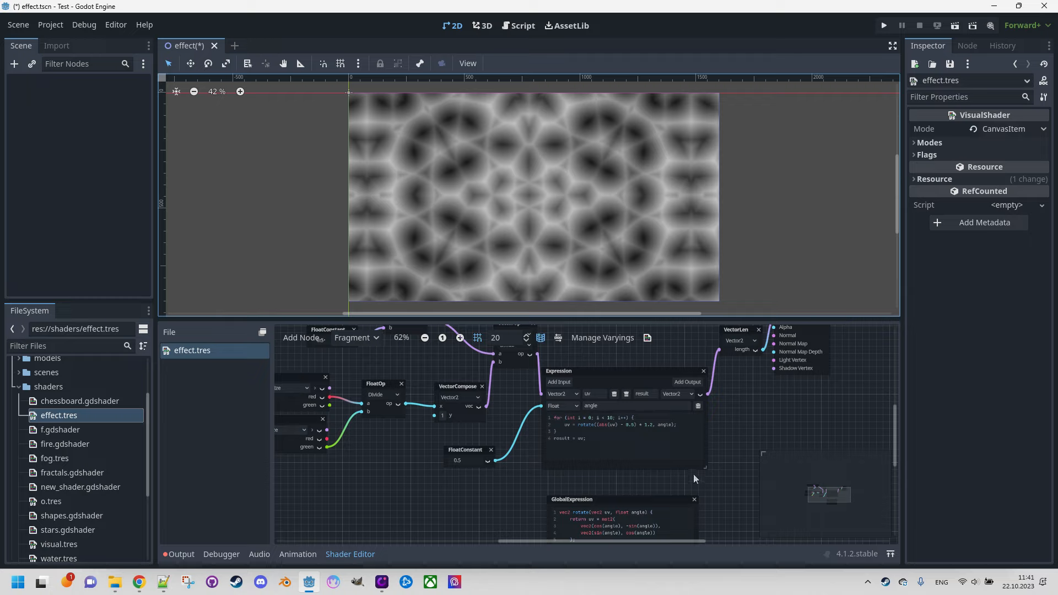
# Step: Examine the rotate function and its mat2 rotation matrix in the GlobalExpression node
pyautogui.keyDown('ctrl'); pyautogui.scroll(3, 693, 473); pyautogui.keyUp('ctrl')
pyautogui.moveTo(725, 486); pyautogui.dragTo(729, 390, button='middle')
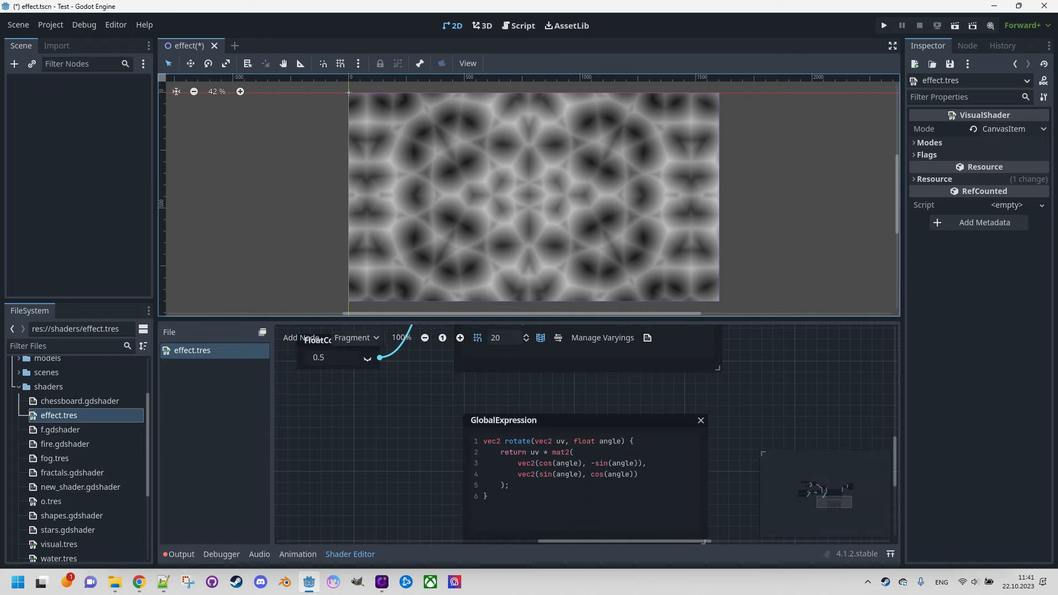
pyautogui.keyDown('ctrl'); pyautogui.scroll(2, 591, 479); pyautogui.keyUp('ctrl')
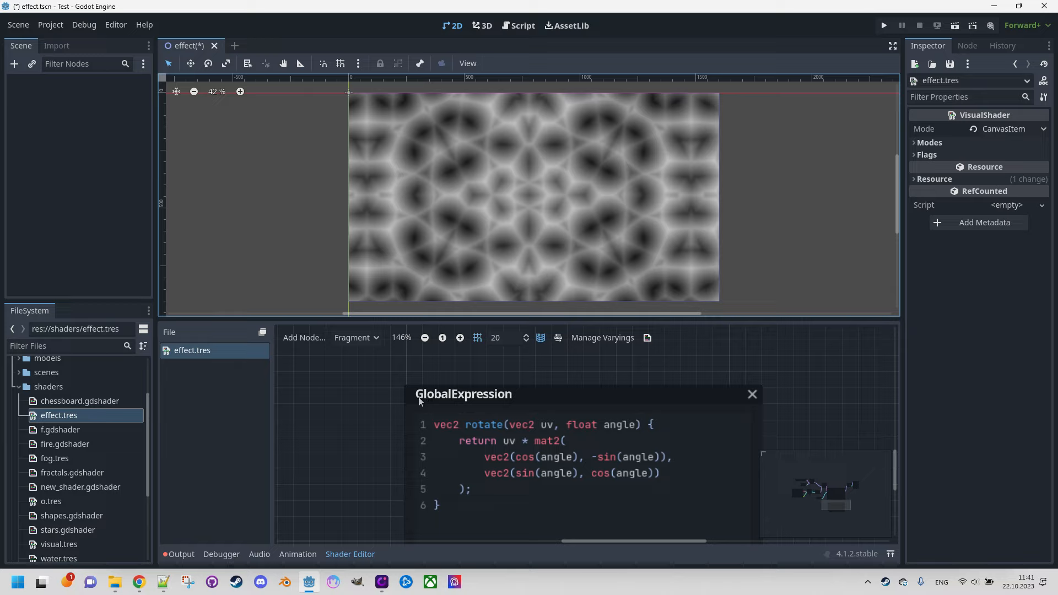
pyautogui.scroll(-2, 365, 408)
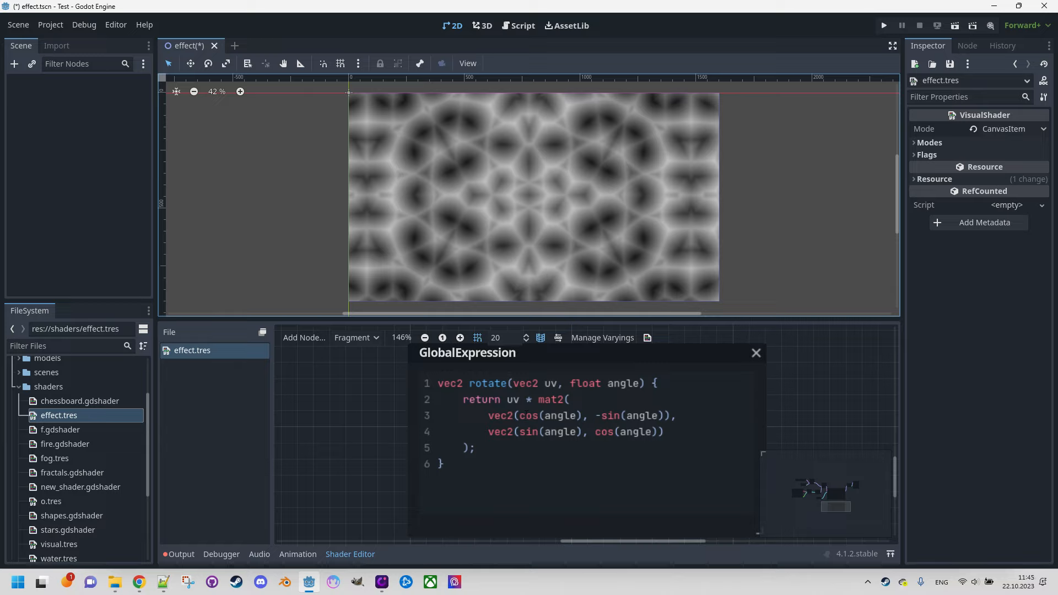
pyautogui.scroll(-6, 369, 402)
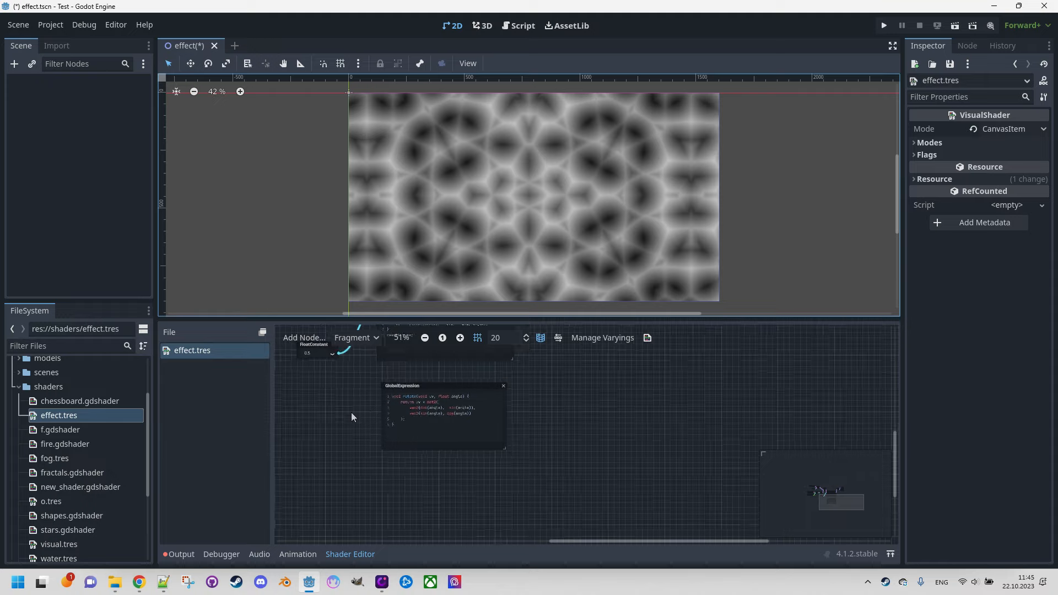
# Step: Set the FloatConstant node that feeds the angle input to 0.1
pyautogui.moveTo(351, 412); pyautogui.dragTo(548, 475, button='middle')
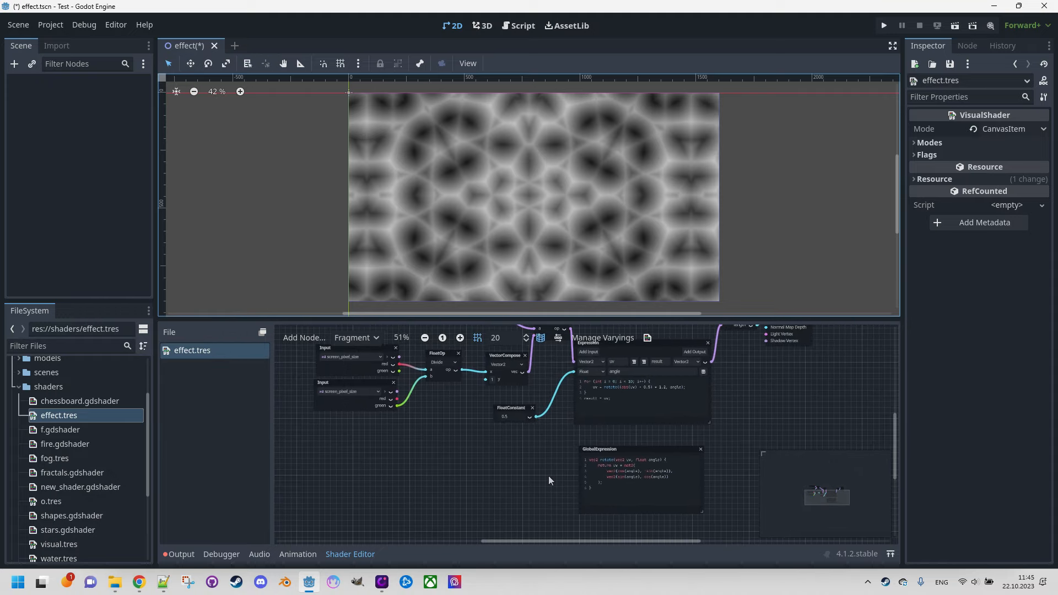
pyautogui.scroll(5, 524, 469)
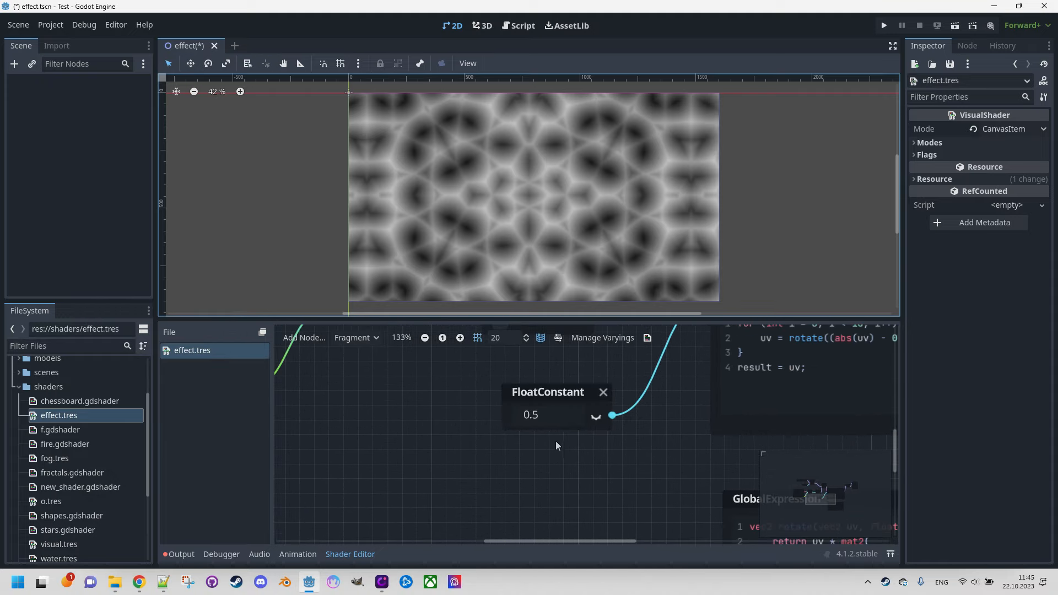
pyautogui.click(555, 419)
pyautogui.click(555, 416)
pyautogui.press('BackSpace')
pyautogui.write('1')
pyautogui.press('Return')
# Step: Change the FloatConstant angle value to 1
pyautogui.doubleClick(554, 416)
pyautogui.click(554, 416)
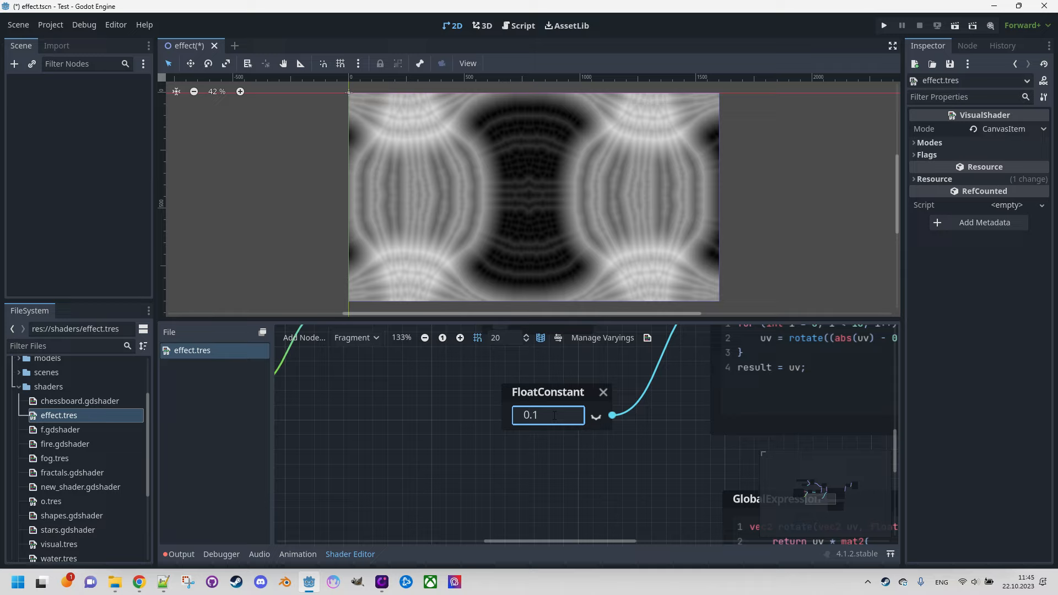
pyautogui.press('BackSpace')
pyautogui.press('BackSpace')
pyautogui.press('BackSpace')
pyautogui.write('1')
pyautogui.press('Return')
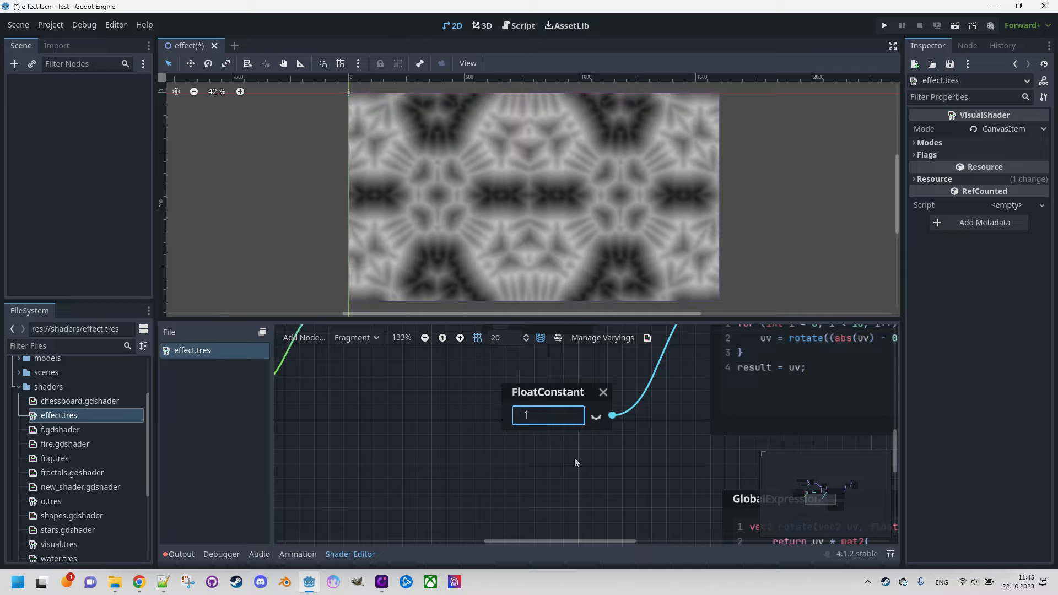
# Step: Try a FloatConstant angle value of 2
pyautogui.click(551, 420)
pyautogui.write('2.0')
pyautogui.press('Return')
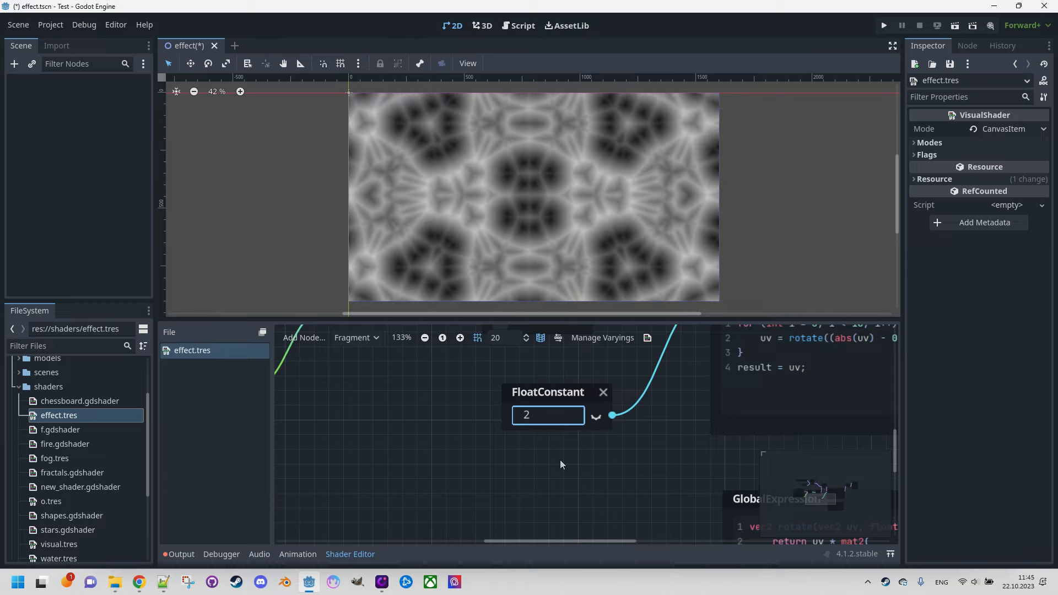
pyautogui.click(542, 463)
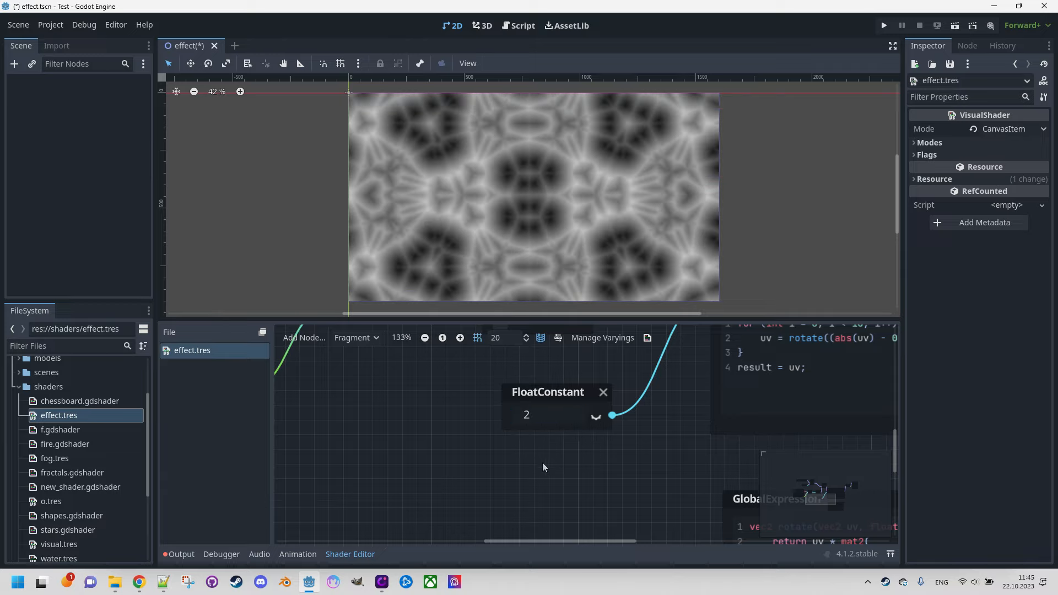
# Step: Return the FloatConstant angle value to 0.5
pyautogui.click(547, 421)
pyautogui.write('0.5')
pyautogui.press('Return')
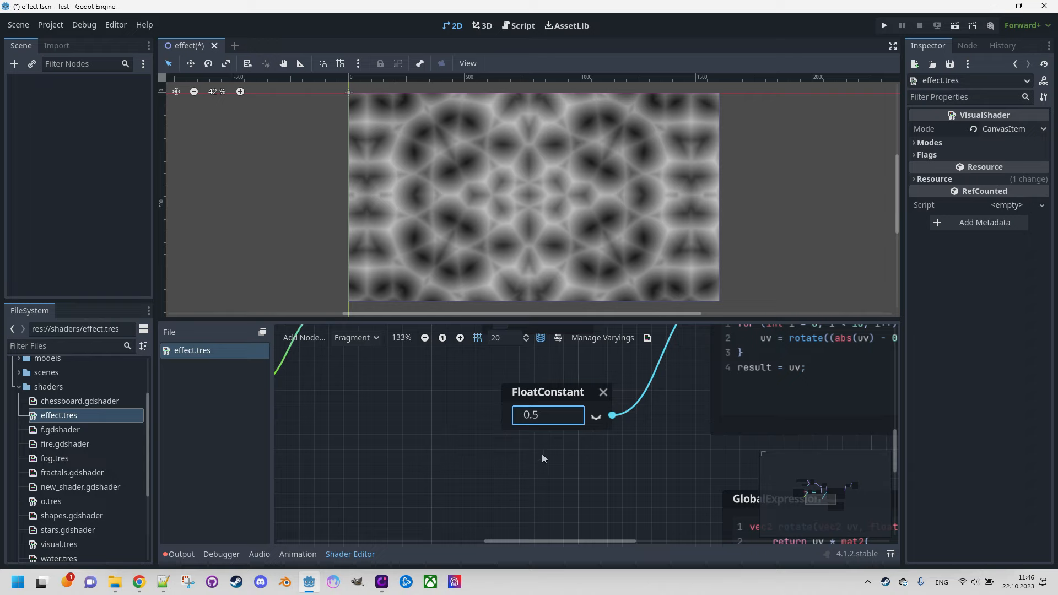
# Step: Replace the FloatConstant node with a time Input node and connect it to the Expression node's angle input
pyautogui.moveTo(635, 440); pyautogui.dragTo(561, 497, button='middle')
pyautogui.scroll(-2, 560, 497)
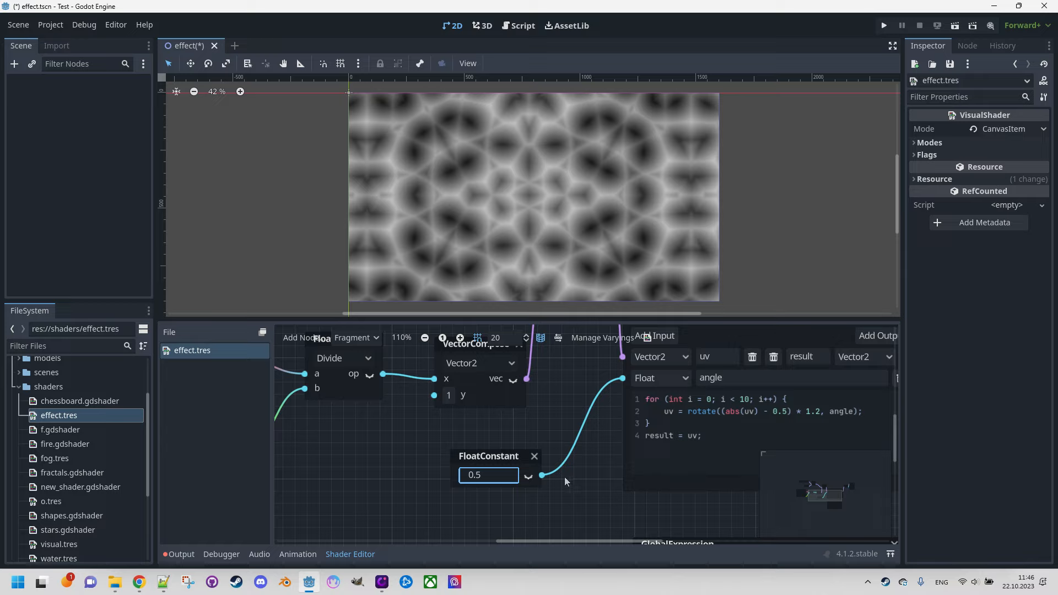
pyautogui.click(533, 457)
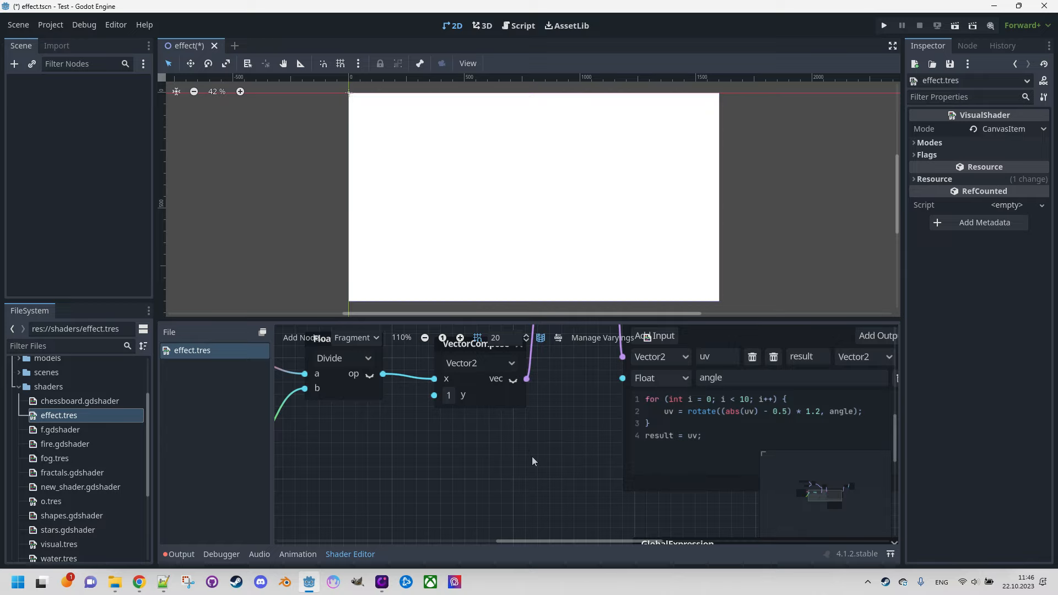
pyautogui.rightClick(481, 450)
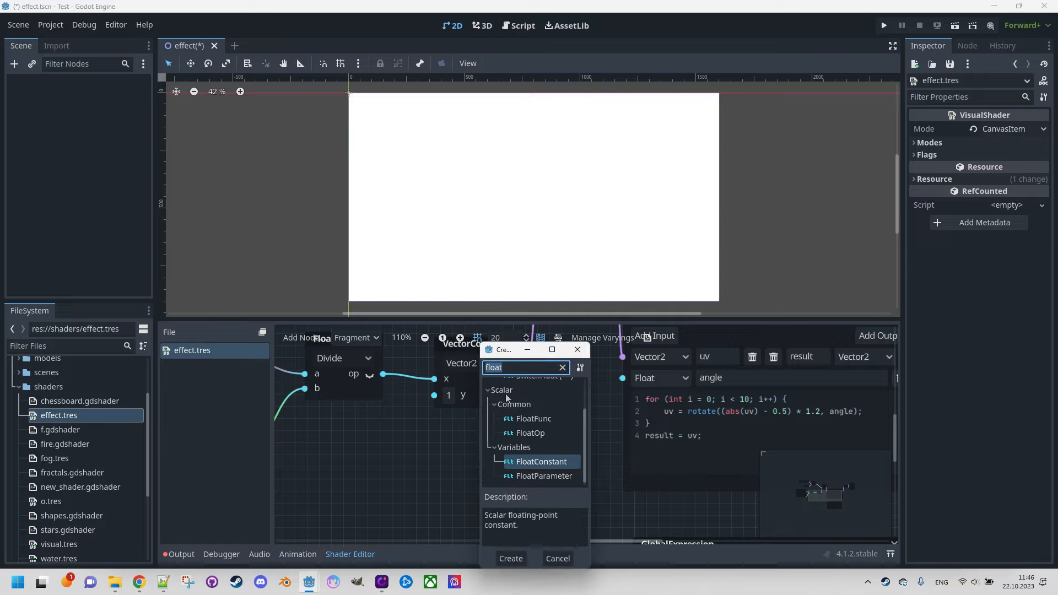
pyautogui.write('time')
pyautogui.press('Return')
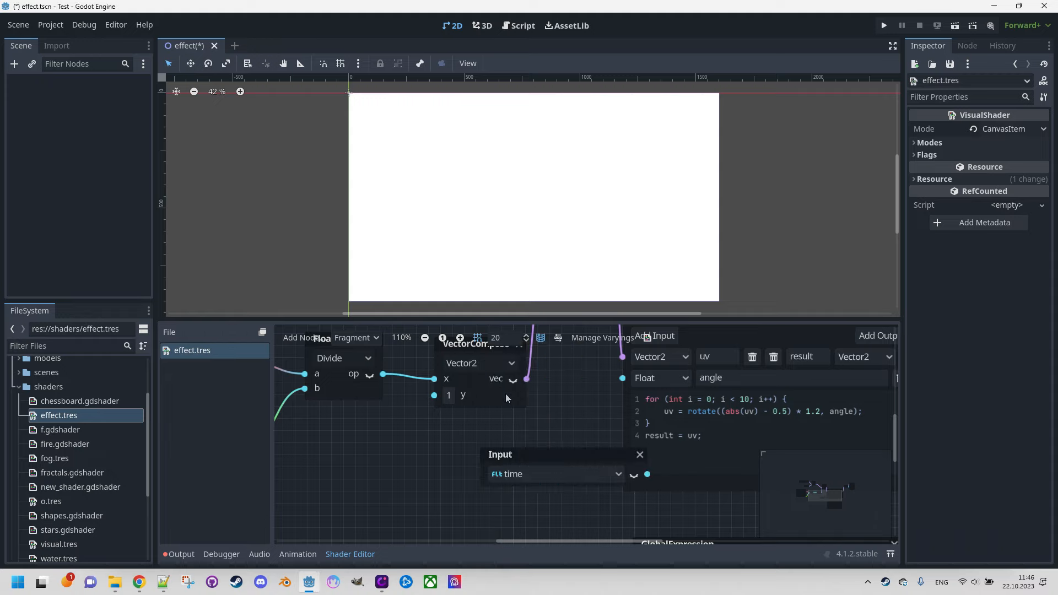
pyautogui.moveTo(554, 453); pyautogui.dragTo(418, 435)
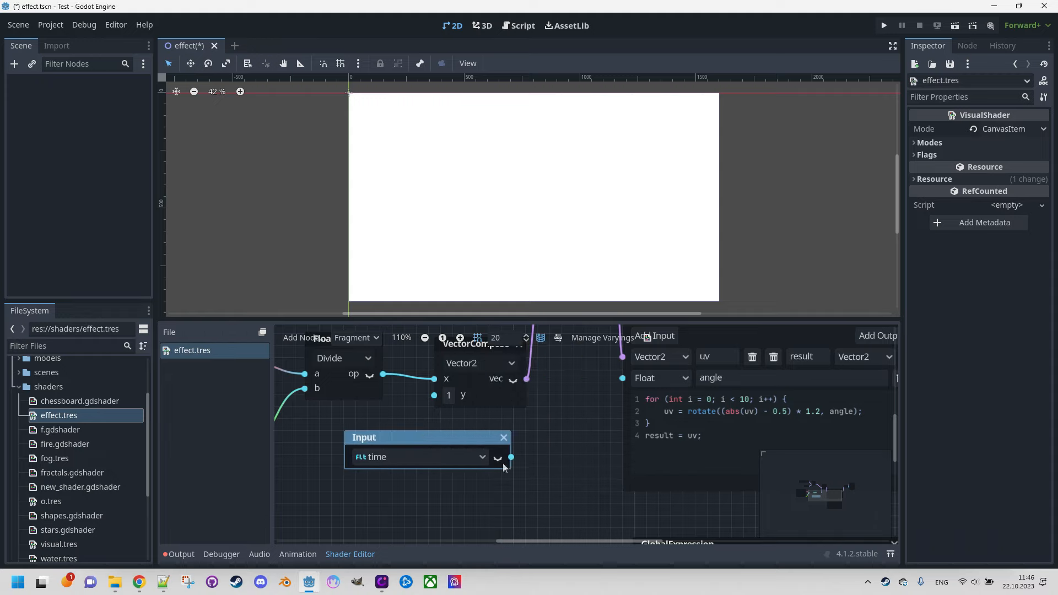
pyautogui.moveTo(511, 457); pyautogui.dragTo(618, 384)
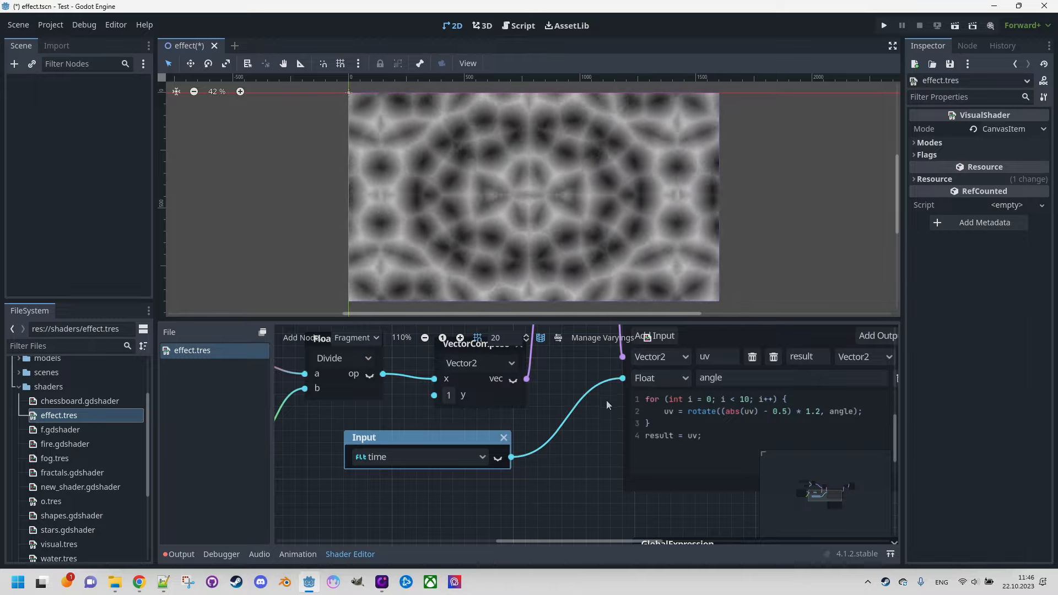
# Step: Disconnect the time Input node from angle and add a FloatOp node set to Multiply between them
pyautogui.moveTo(623, 378); pyautogui.dragTo(434, 453)
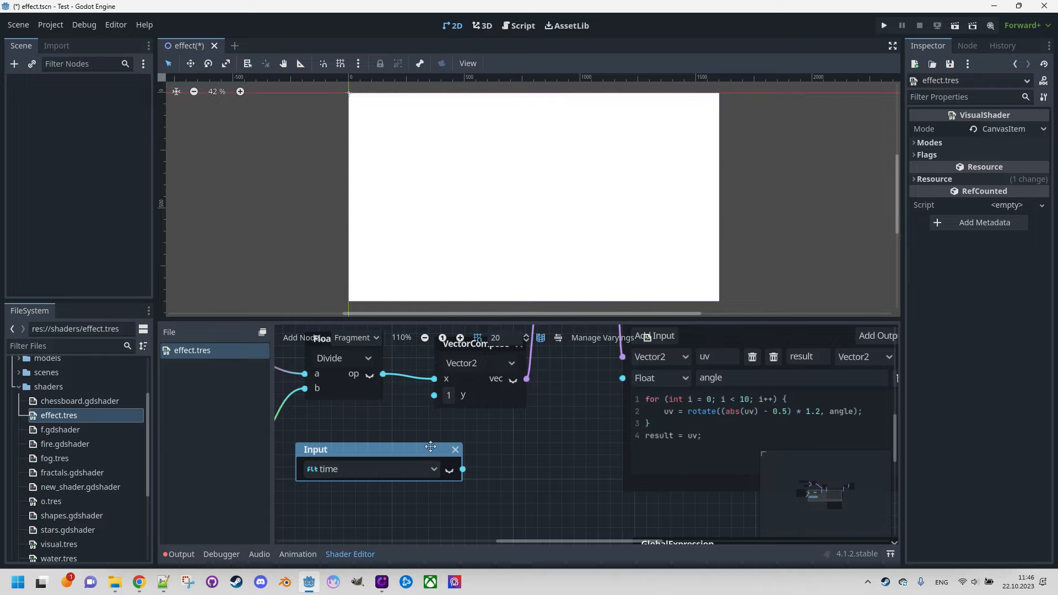
pyautogui.rightClick(512, 432)
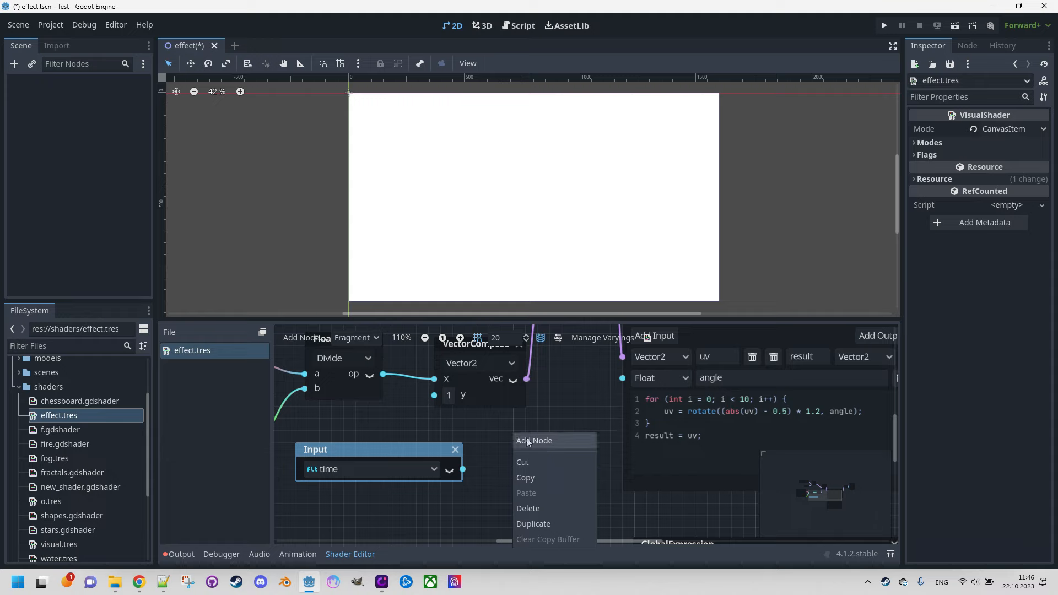
pyautogui.click(527, 438)
pyautogui.write('floa')
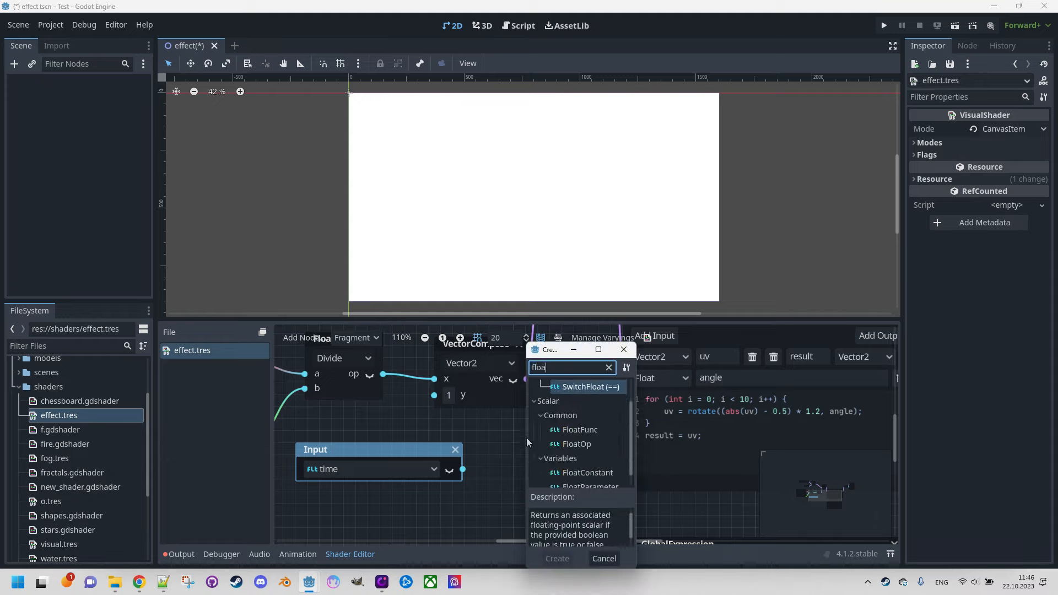
pyautogui.doubleClick(574, 445)
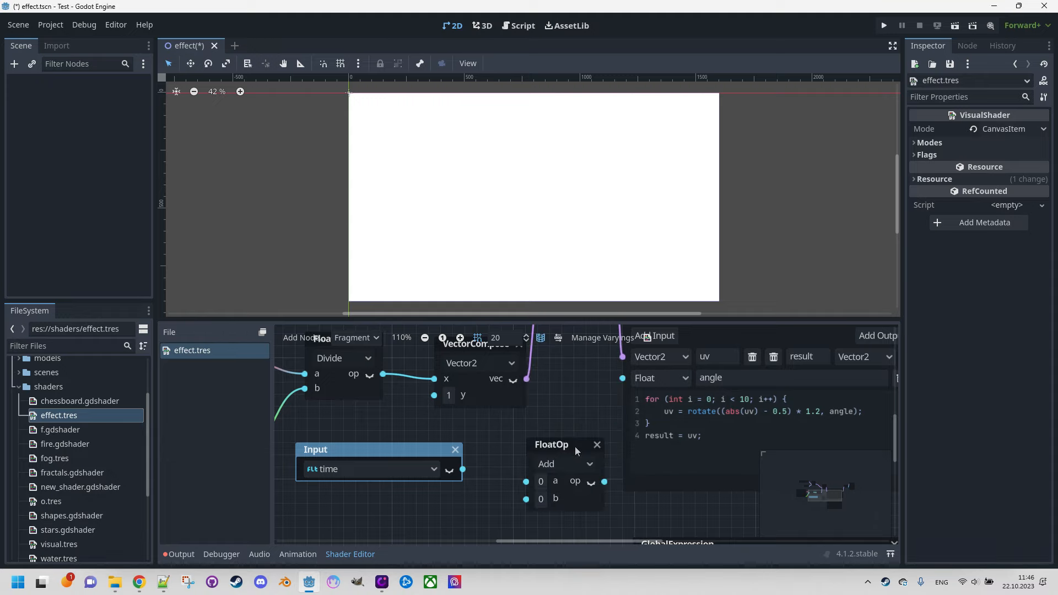
pyautogui.click(568, 461)
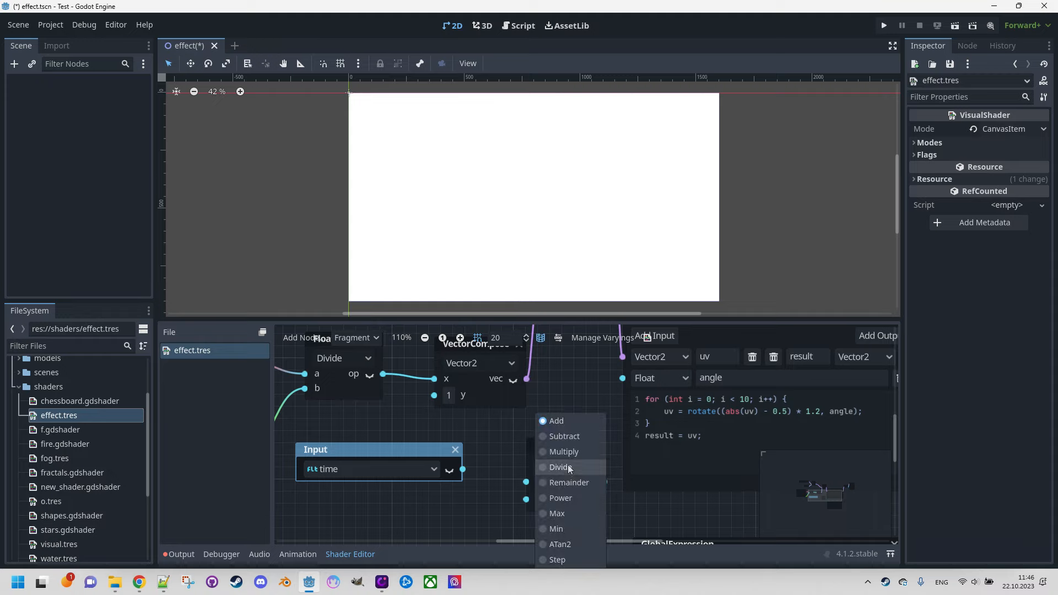
pyautogui.click(567, 452)
# Step: Multiply time by 0.1 in the FloatOp node and connect its output to the Expression node's angle input
pyautogui.moveTo(464, 471); pyautogui.dragTo(526, 482)
pyautogui.click(540, 497)
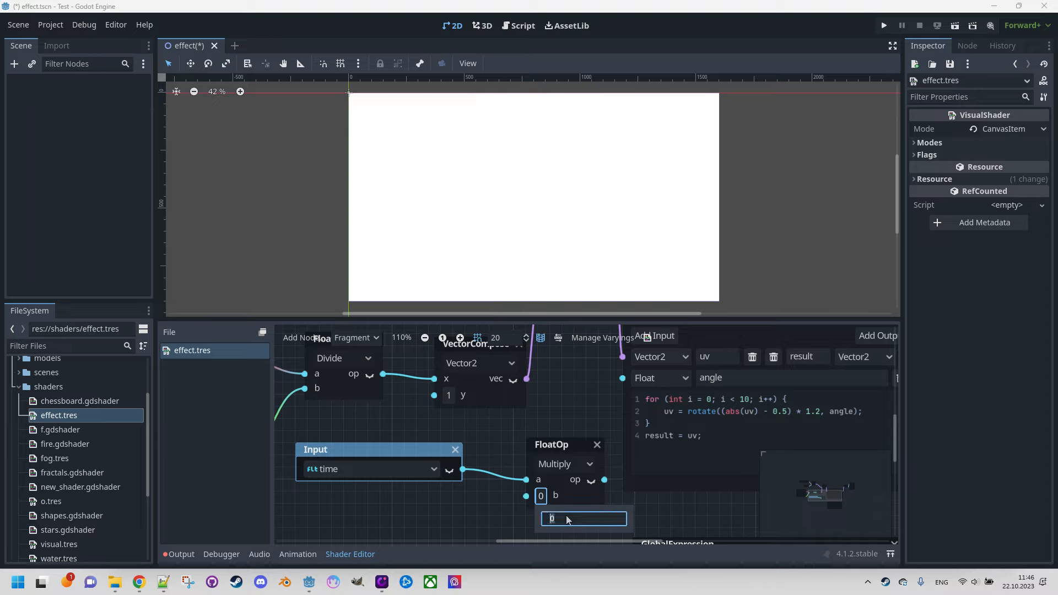
pyautogui.write('.1')
pyautogui.press('Return')
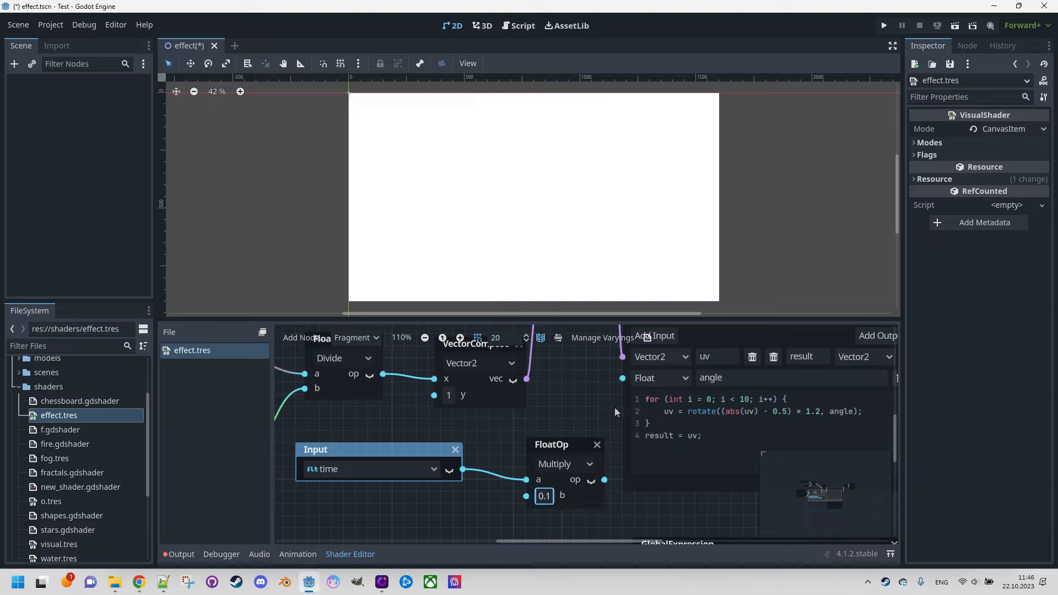
pyautogui.moveTo(604, 479); pyautogui.dragTo(622, 378)
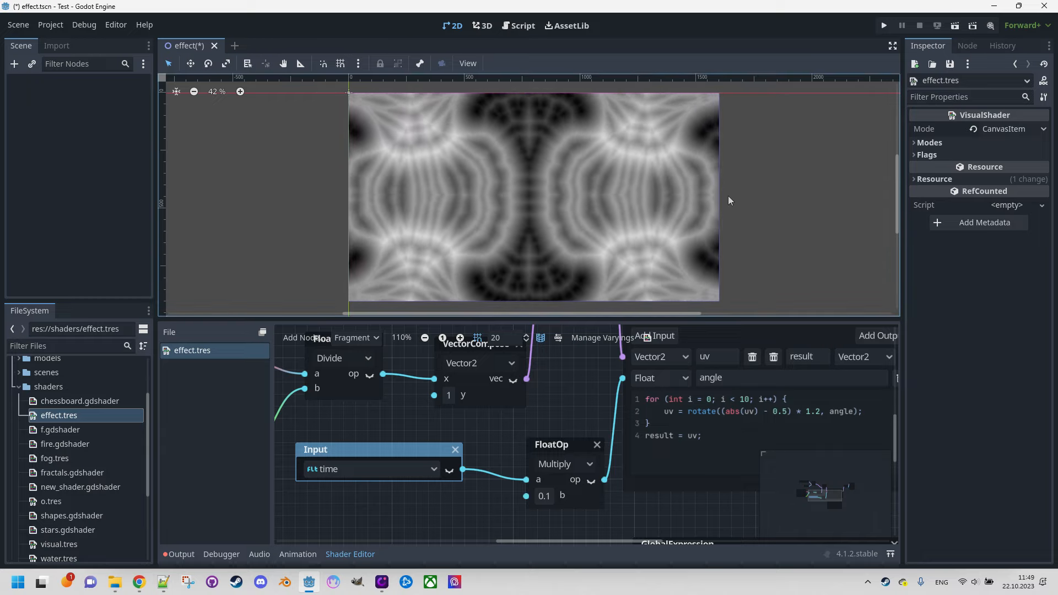
# Step: Switch the editor to distraction-free mode to hide the side docks around the shader preview
pyautogui.click(891, 45)
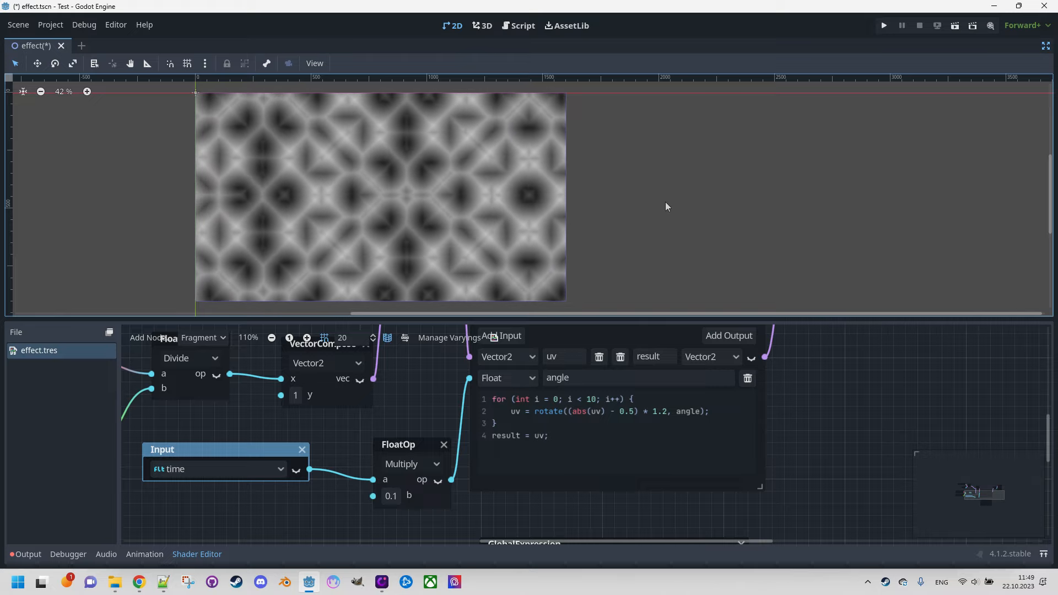
# Step: Expand the shader editor over the preview and add an IntParameter node in the empty area above the Expression node
pyautogui.click(1044, 554)
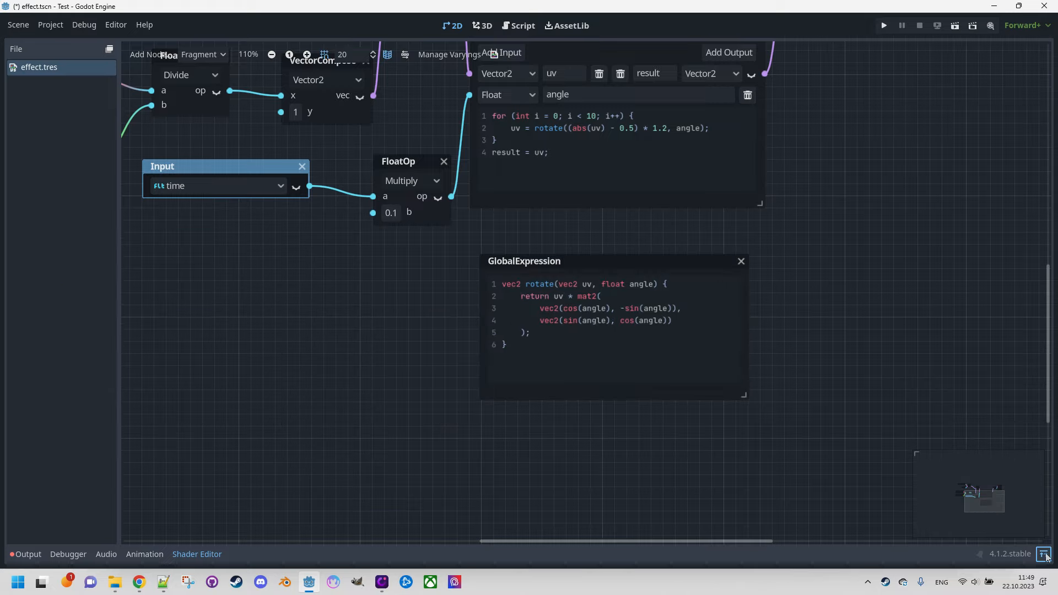
pyautogui.moveTo(383, 269); pyautogui.dragTo(547, 382, button='middle')
pyautogui.scroll(-2, 546, 378)
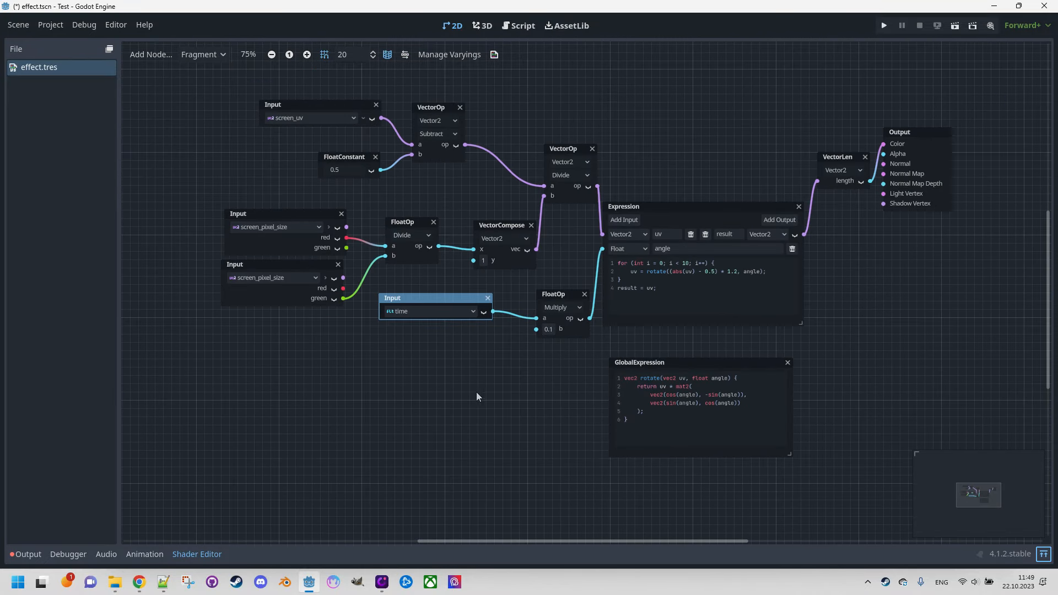
pyautogui.moveTo(433, 387); pyautogui.dragTo(394, 434, button='middle')
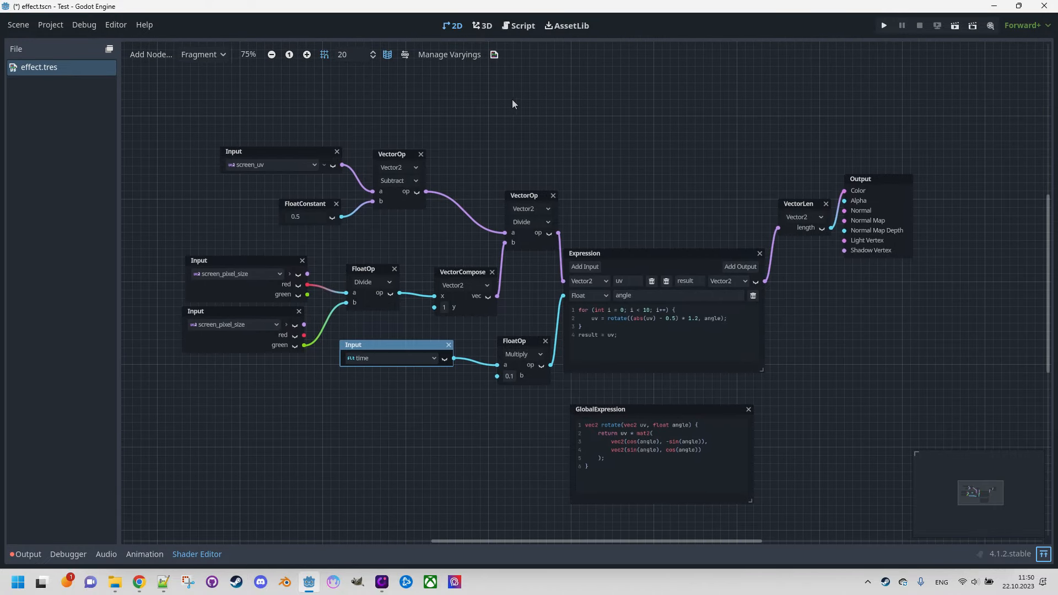
pyautogui.rightClick(522, 78)
pyautogui.click(540, 85)
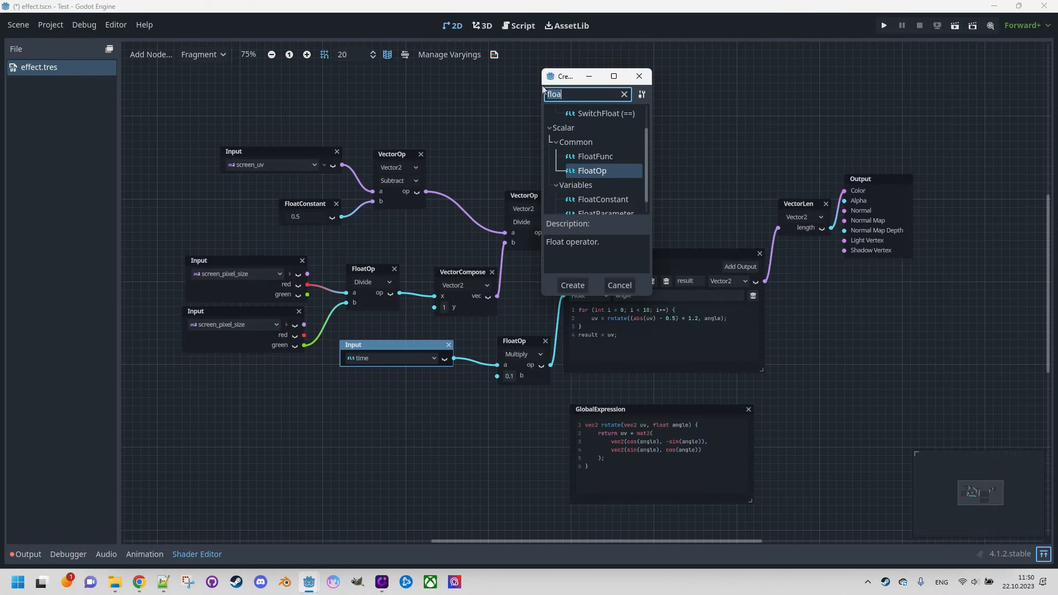
pyautogui.write('parameter')
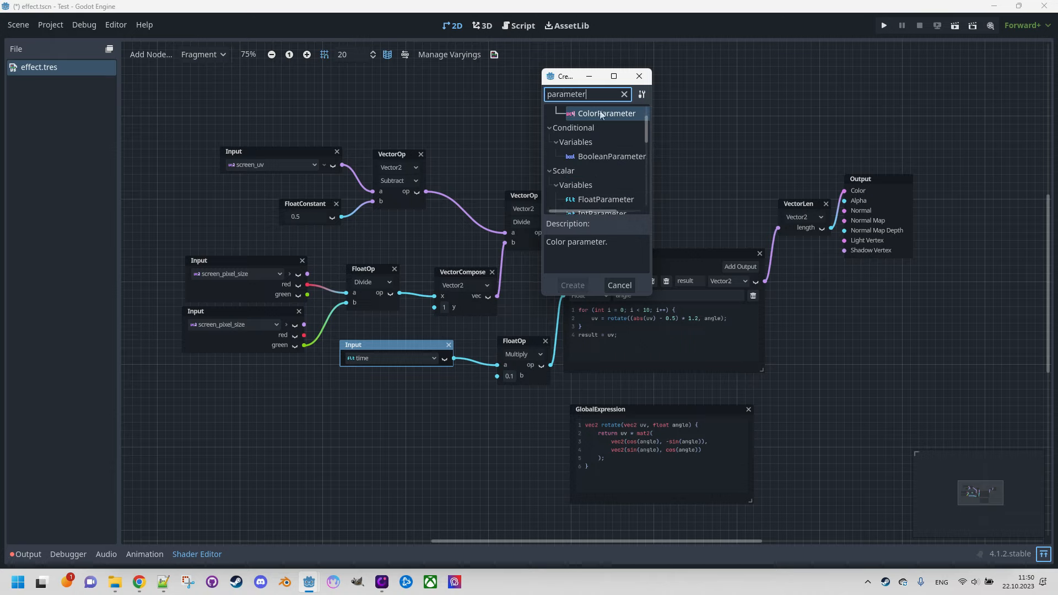
pyautogui.scroll(-1, 627, 168)
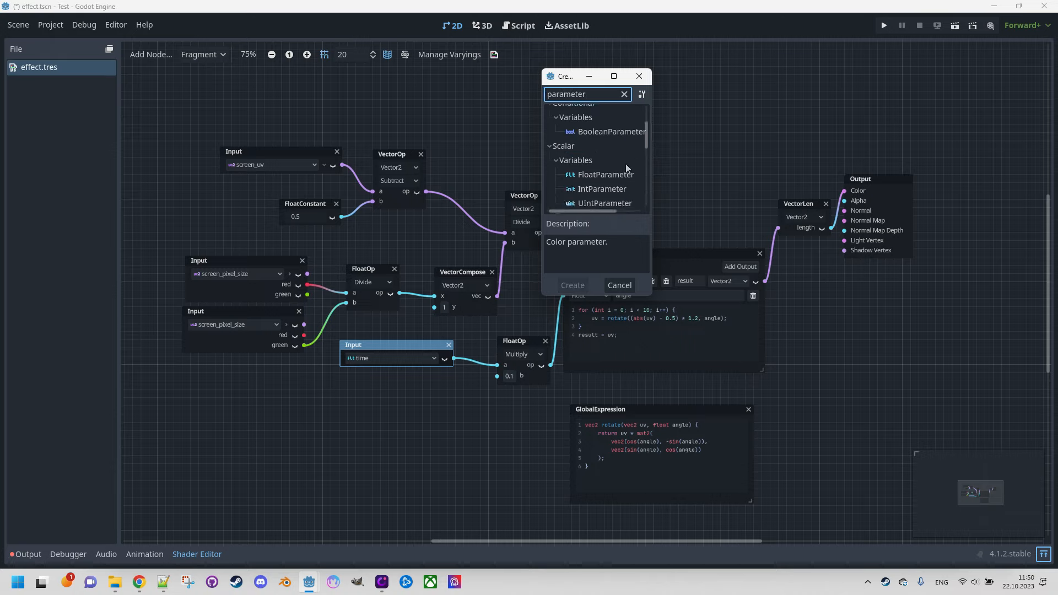
pyautogui.doubleClick(606, 190)
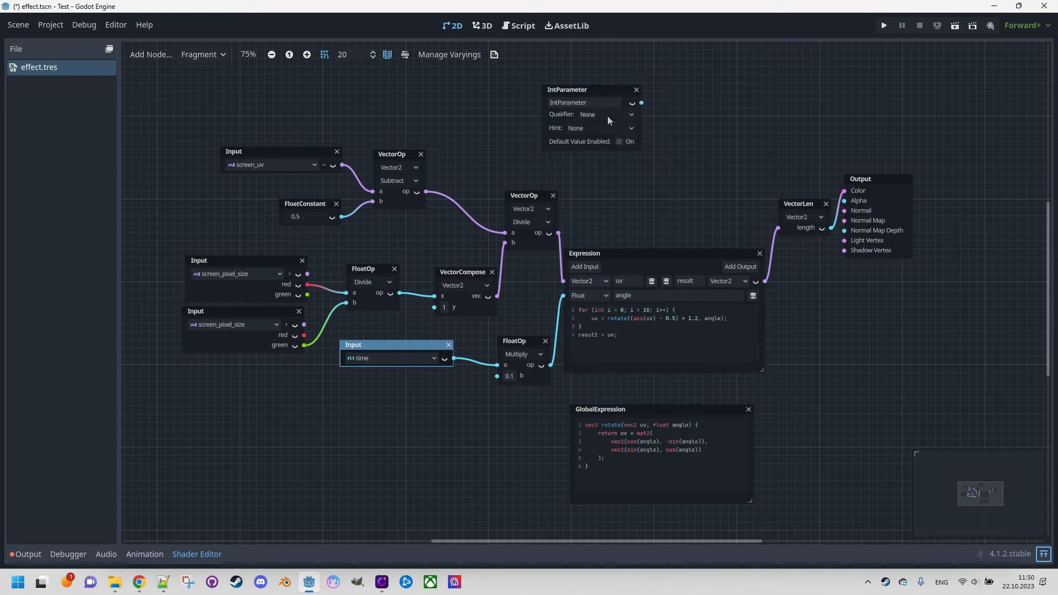
# Step: Name the IntParameter node iterations and enable its default value, set to 10
pyautogui.doubleClick(589, 102)
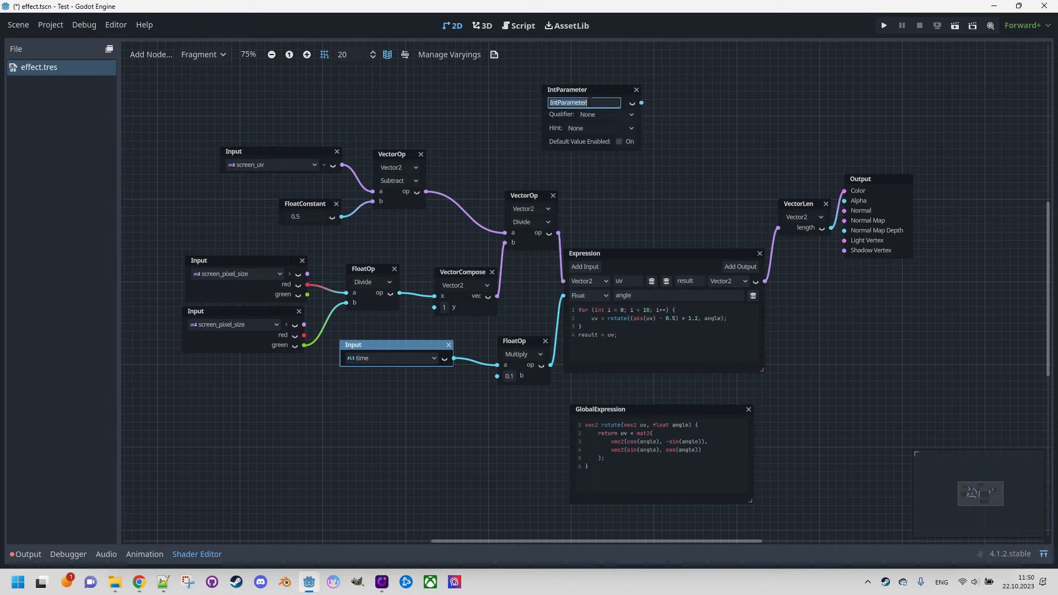
pyautogui.write('iterations')
pyautogui.press('Return')
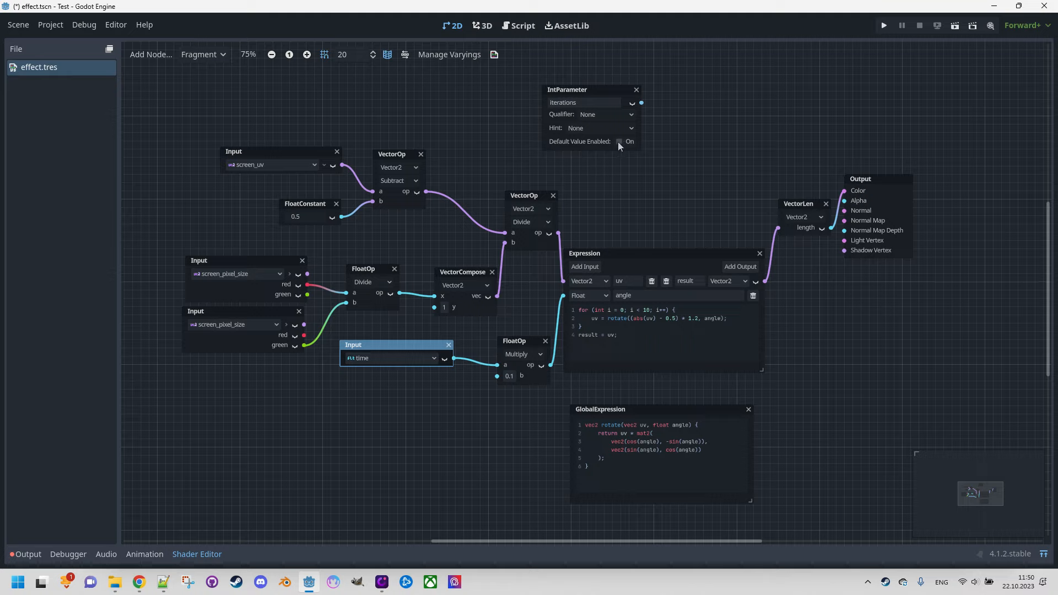
pyautogui.click(619, 141)
pyautogui.write('10')
pyautogui.press('Return')
# Step: Add an Int input named iterations to the Expression node
pyautogui.click(590, 270)
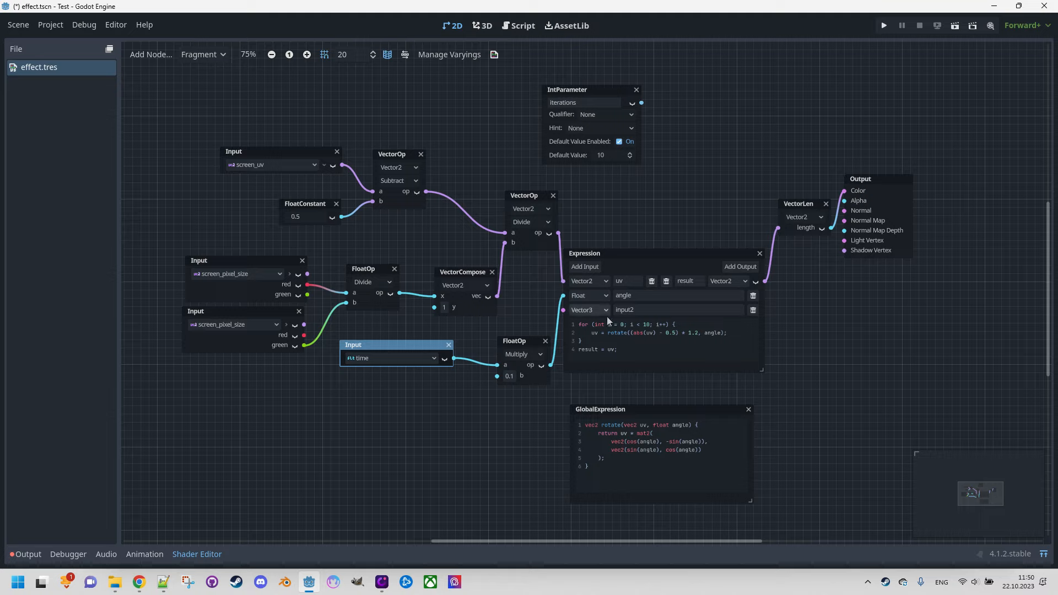
pyautogui.click(590, 310)
pyautogui.click(597, 338)
pyautogui.click(639, 310)
pyautogui.doubleClick(639, 311)
pyautogui.write('iterations')
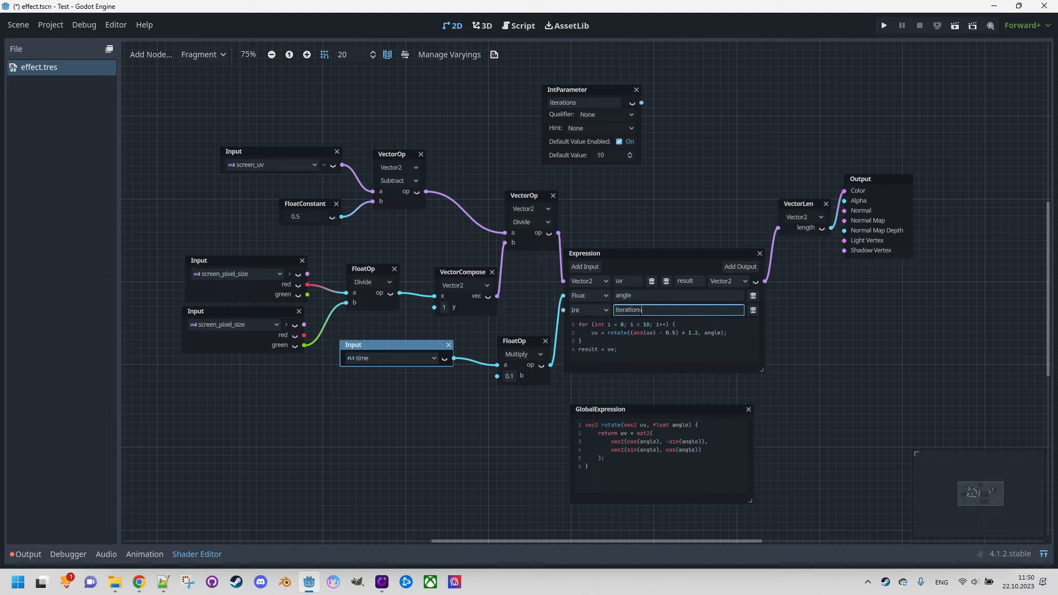
pyautogui.click(679, 143)
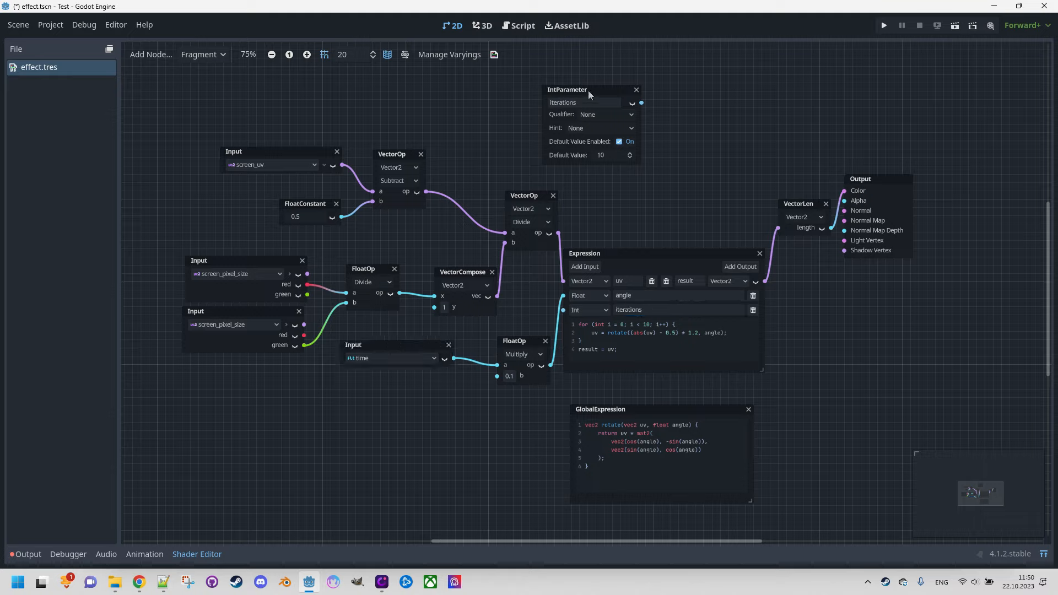
# Step: Shift the Expression, GlobalExpression, VectorLen and Output nodes further right and connect the iterations parameter to the Expression node's iterations input
pyautogui.moveTo(693, 131); pyautogui.dragTo(912, 517)
pyautogui.moveTo(670, 256); pyautogui.dragTo(802, 247)
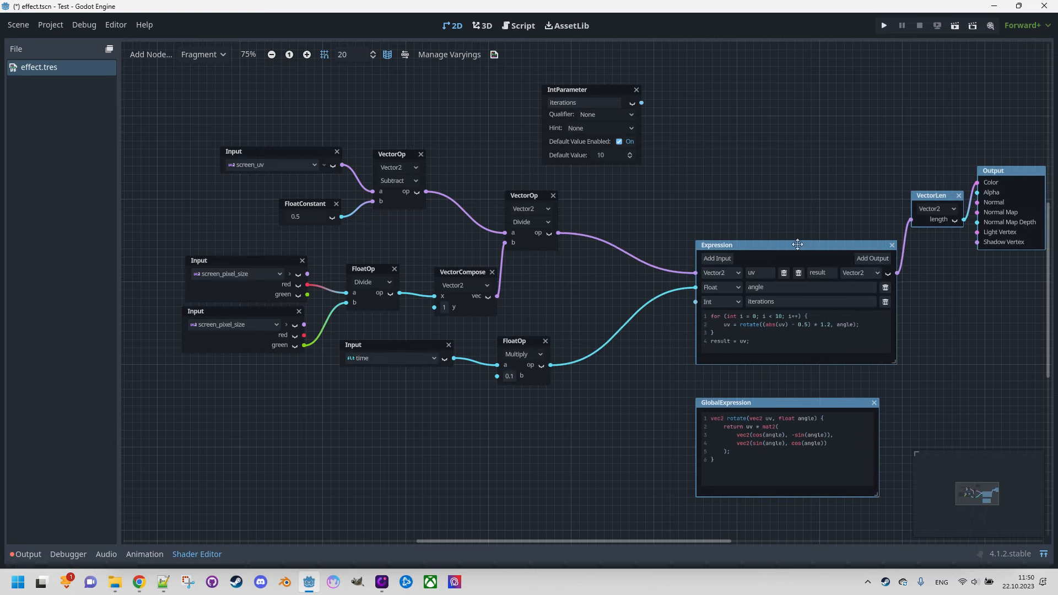
pyautogui.click(631, 118)
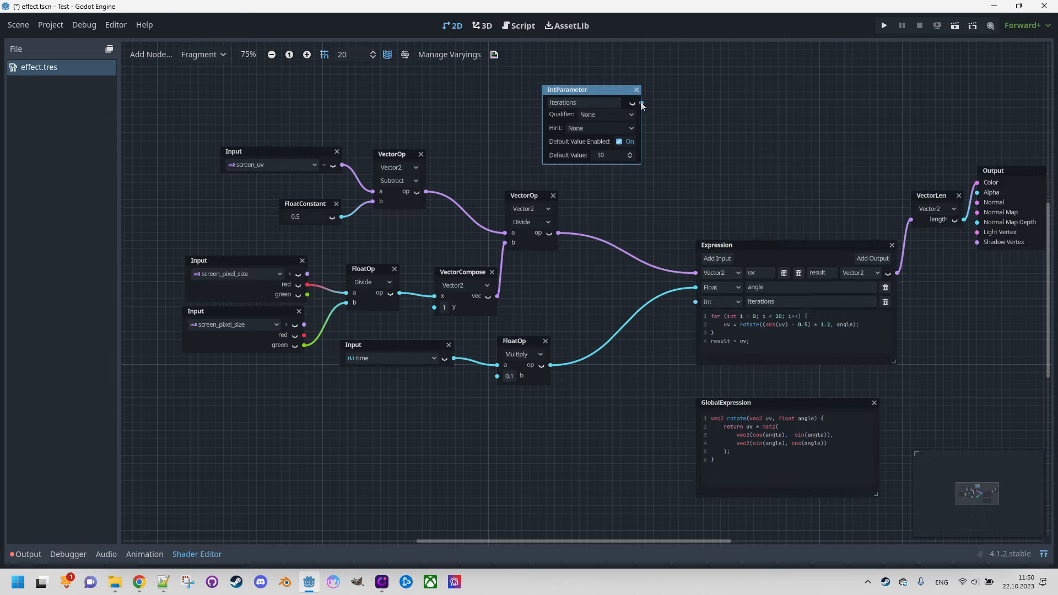
pyautogui.moveTo(662, 140); pyautogui.dragTo(694, 302)
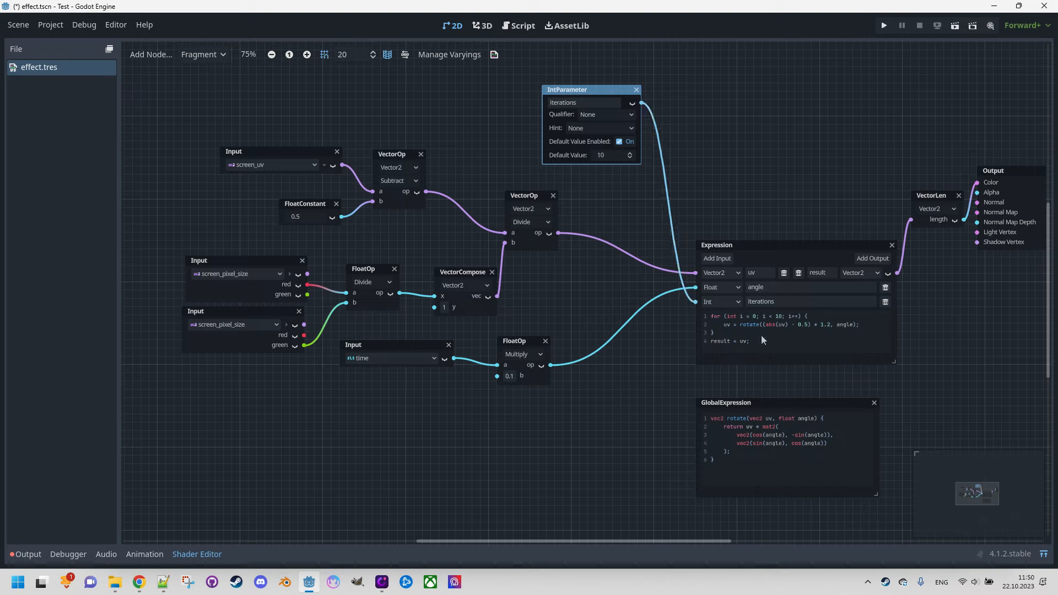
# Step: Replace the for loop's limit of 10 with iterations in the Expression code and check the effect in the preview
pyautogui.doubleClick(777, 316)
pyautogui.write('iterations')
pyautogui.click(658, 380)
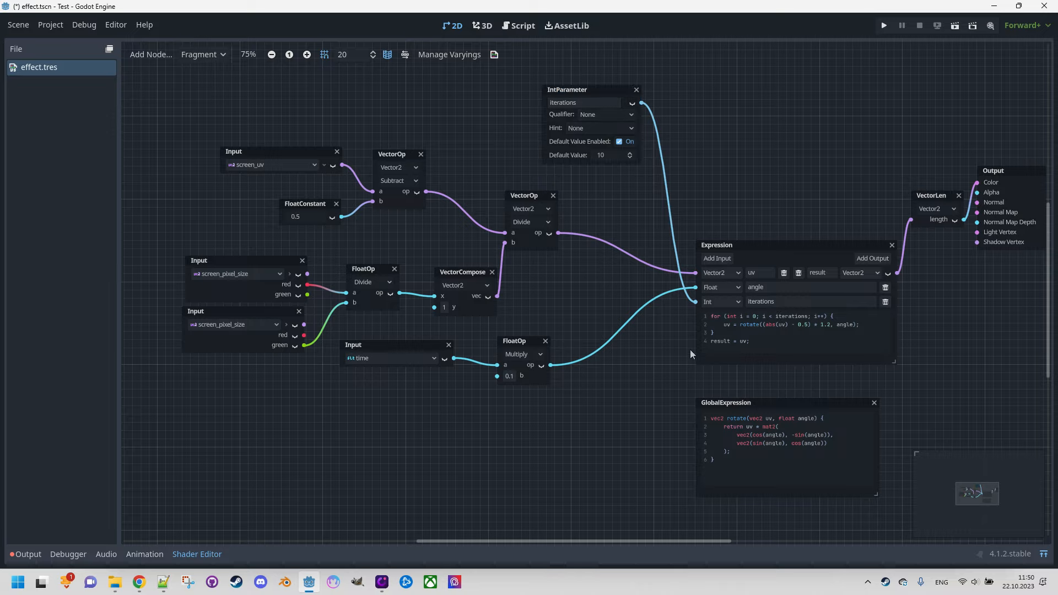
pyautogui.click(1043, 554)
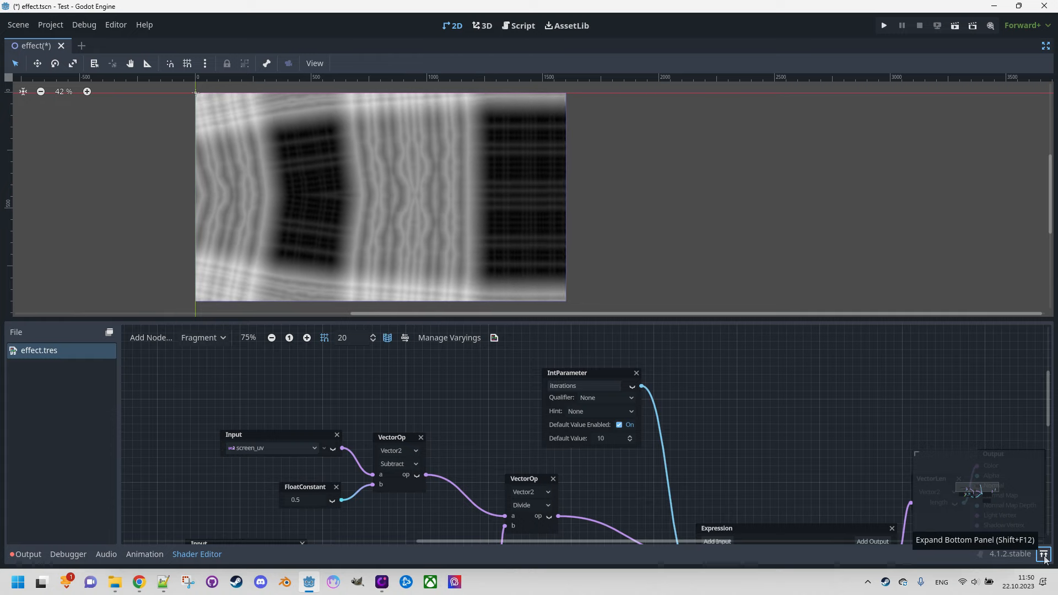
pyautogui.click(1043, 554)
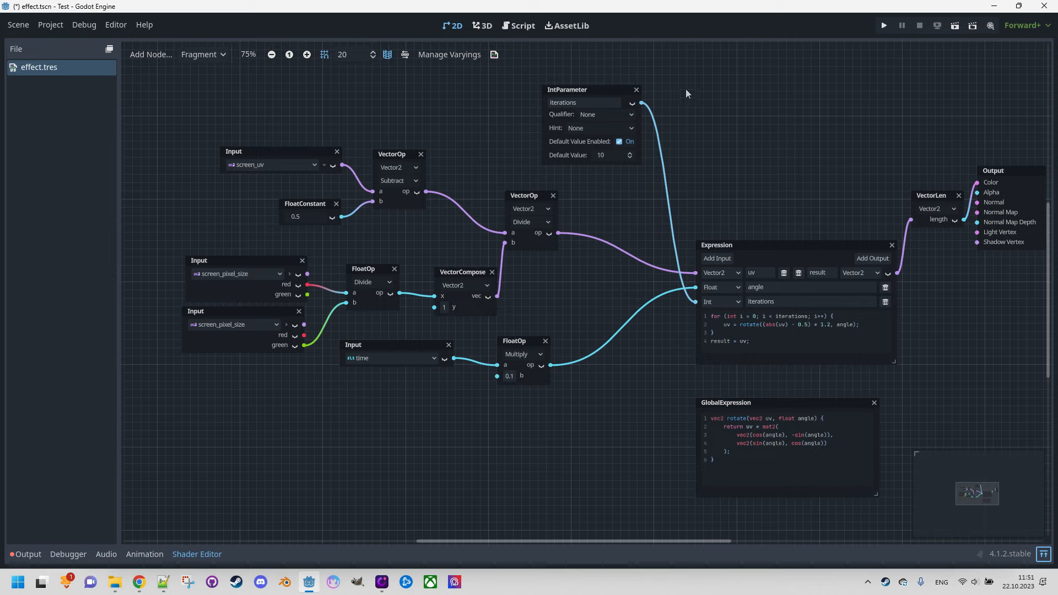
# Step: Add a FloatParameter node named subtract with a default value of 0.5 beside the IntParameter node
pyautogui.rightClick(694, 105)
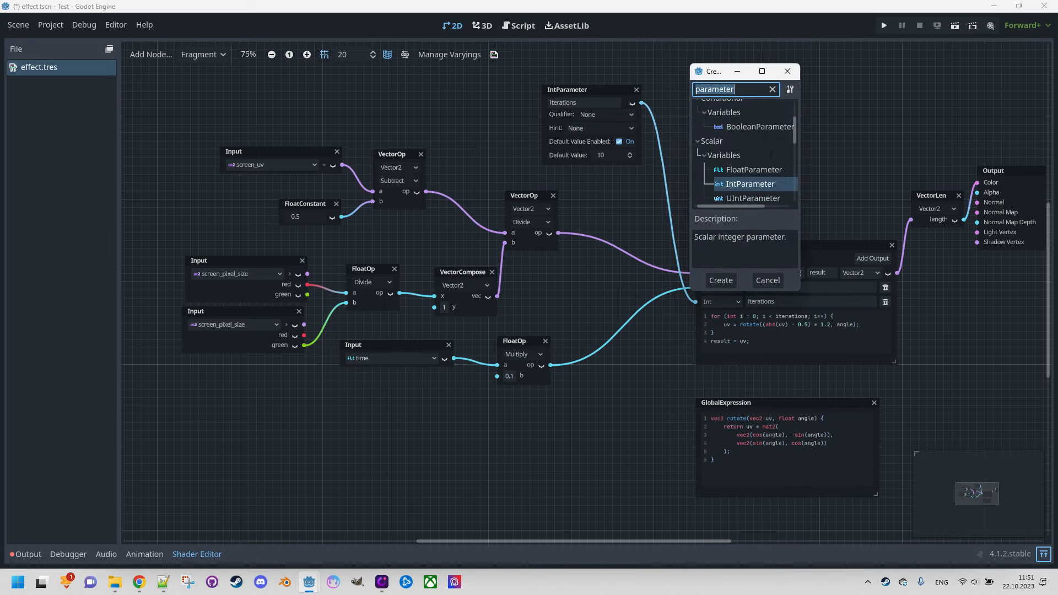
pyautogui.doubleClick(771, 169)
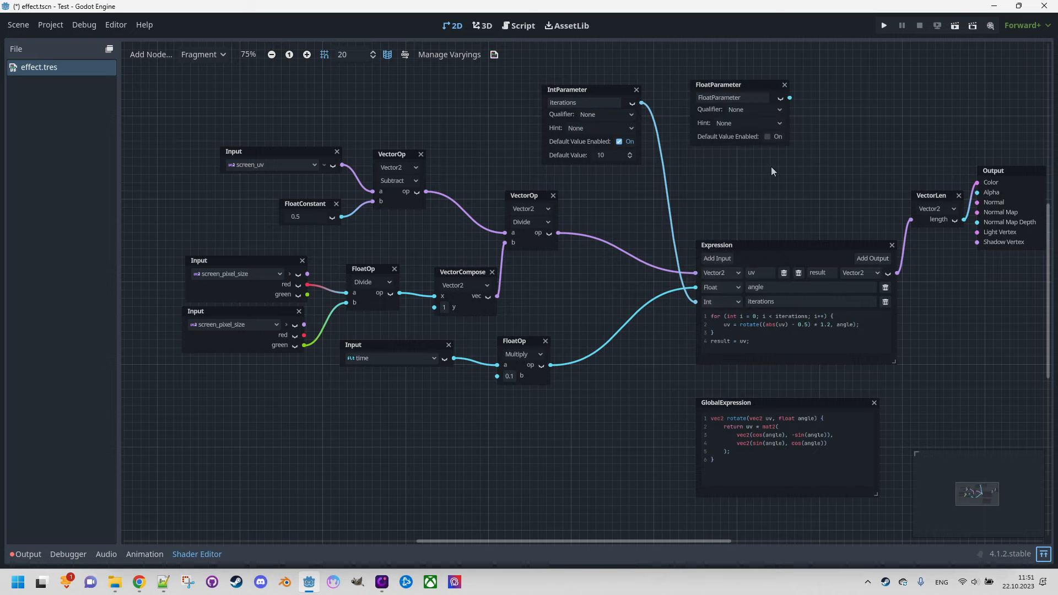
pyautogui.click(741, 99)
pyautogui.write('subtract')
pyautogui.press('Return')
pyautogui.click(768, 136)
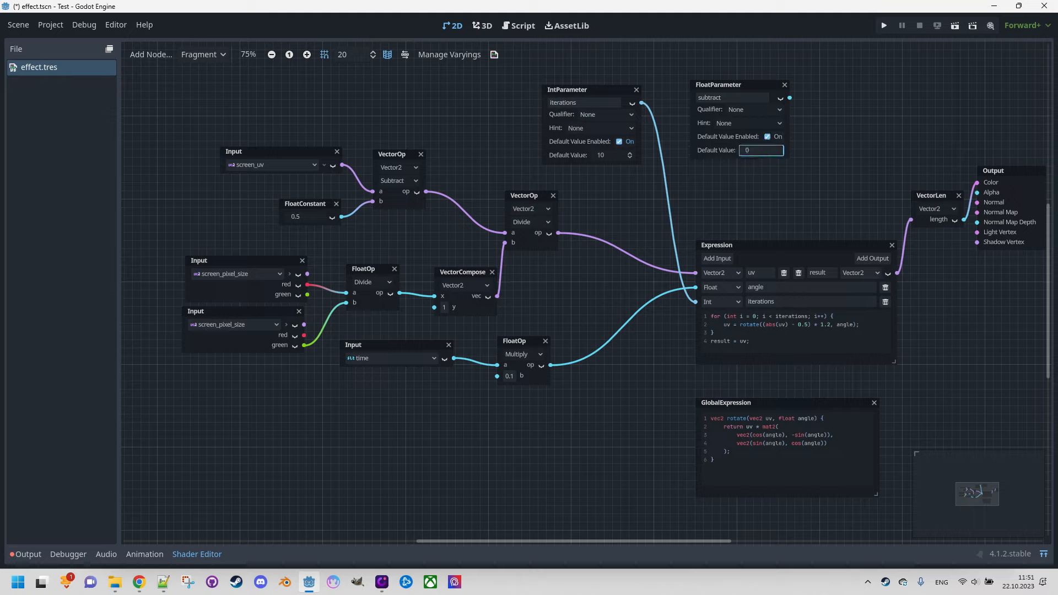
pyautogui.press('Return')
pyautogui.moveTo(735, 84); pyautogui.dragTo(732, 96)
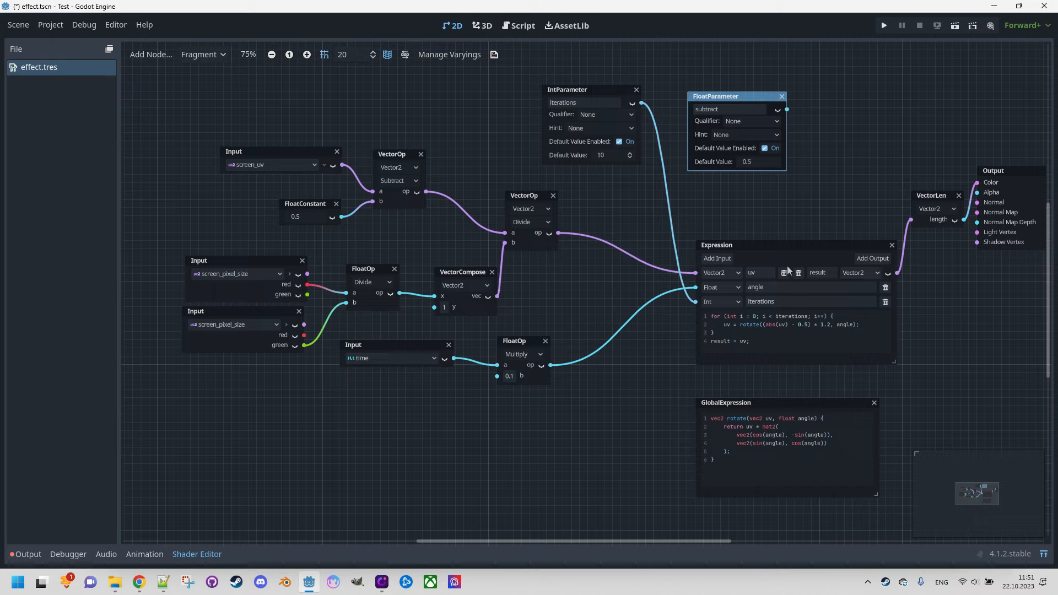
# Step: Add a Float input named subtract to the Expression node
pyautogui.click(726, 260)
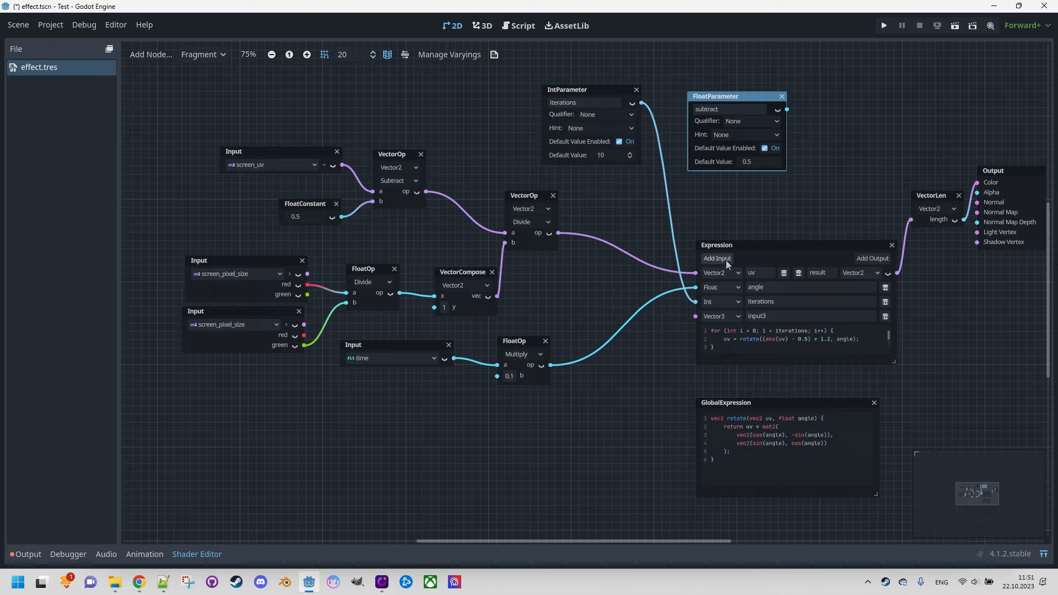
pyautogui.click(718, 316)
pyautogui.click(726, 333)
pyautogui.click(767, 317)
pyautogui.doubleClick(768, 317)
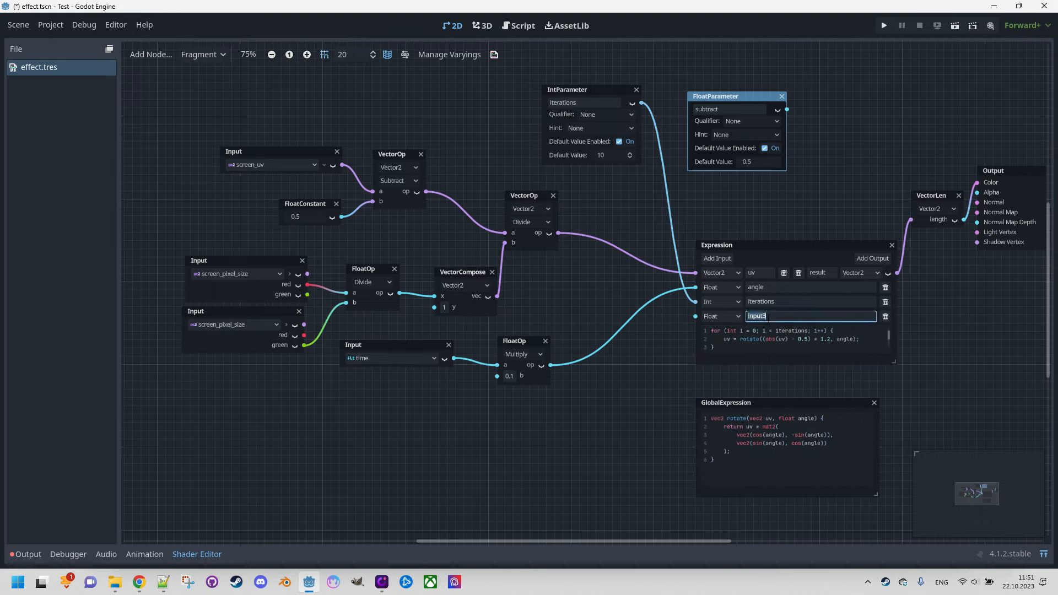
pyautogui.write('subtract')
pyautogui.click(833, 197)
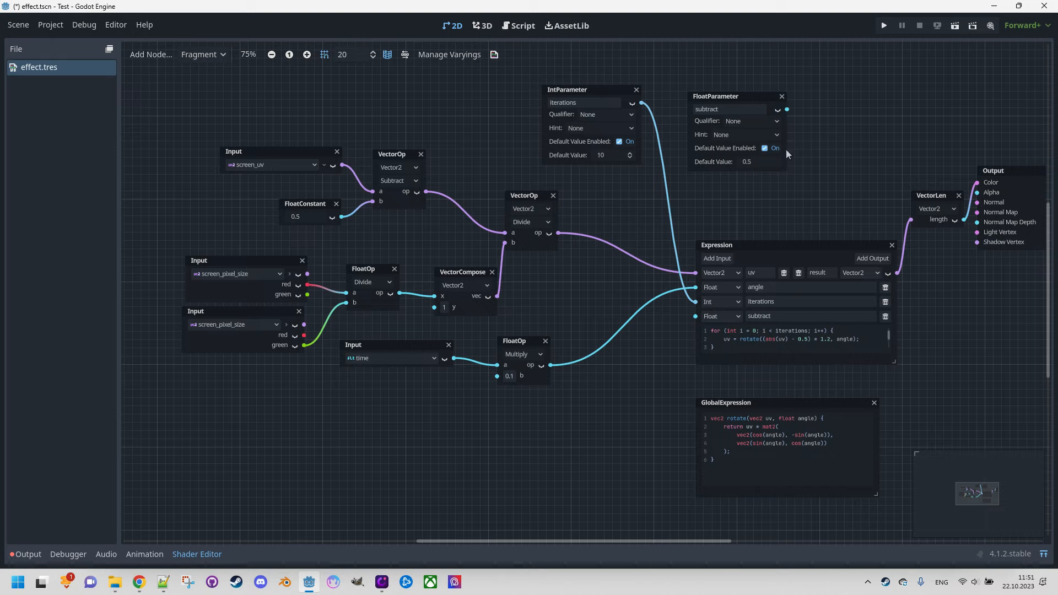
# Step: Connect the subtract parameter to the Expression node's subtract input and replace 0.5 with subtract in the rotate call
pyautogui.moveTo(786, 110); pyautogui.dragTo(695, 317)
pyautogui.moveTo(797, 339); pyautogui.dragTo(808, 338)
pyautogui.write('subtract')
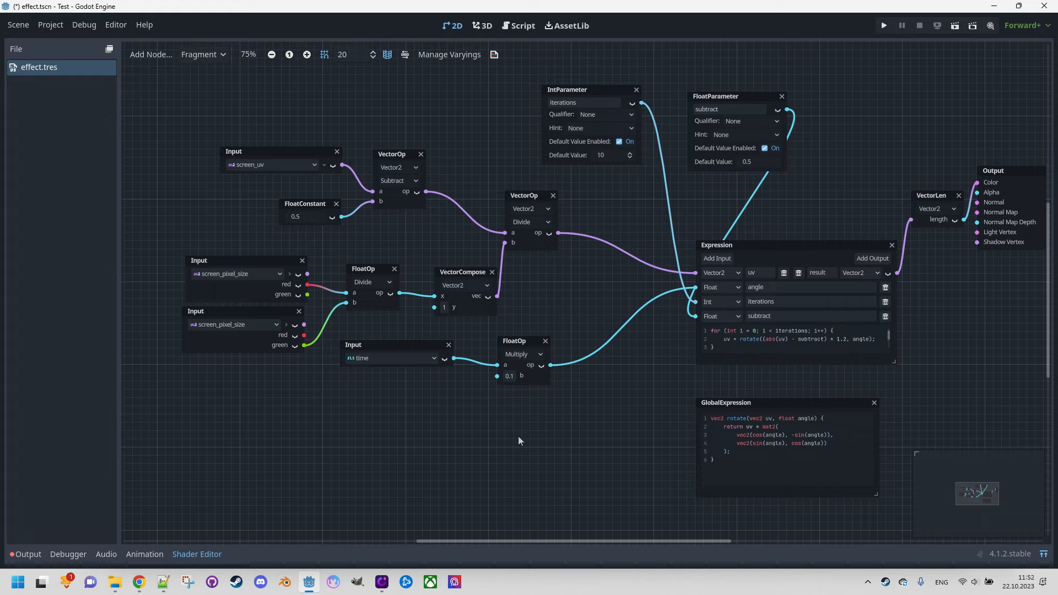
# Step: Add a FloatParameter node named multiply with a default value of 1.2 below the Multiply FloatOp node
pyautogui.rightClick(450, 418)
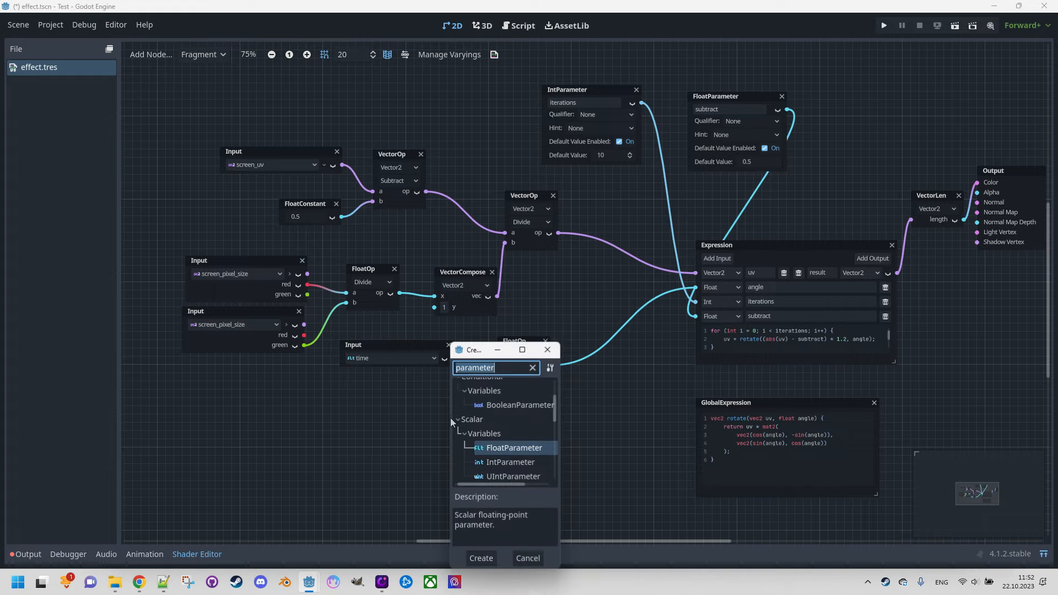
pyautogui.doubleClick(520, 451)
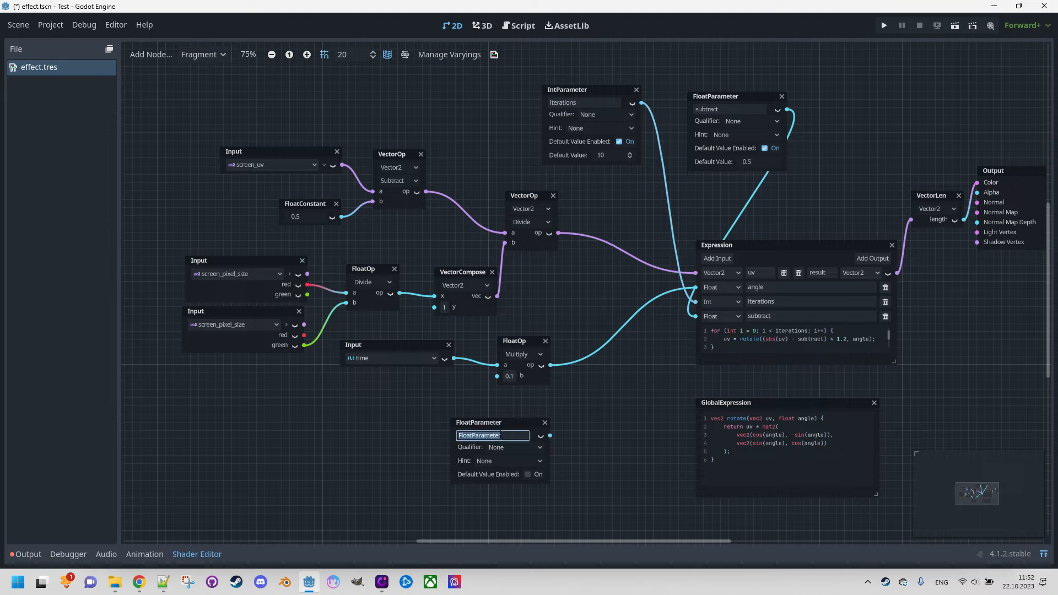
pyautogui.write('multiply')
pyautogui.press('Return')
pyautogui.click(527, 474)
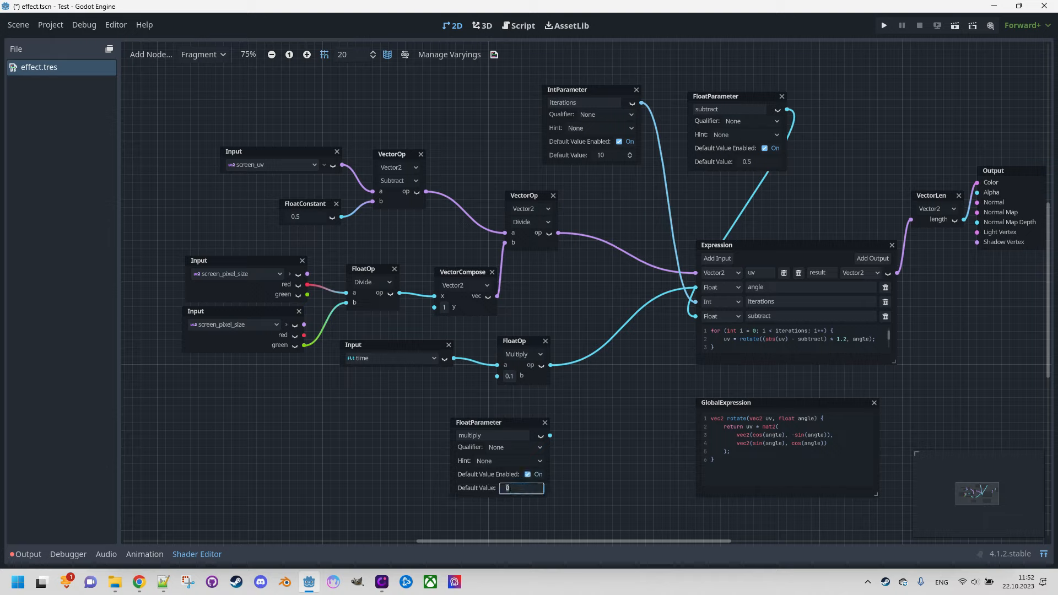
pyautogui.write('1.2')
pyautogui.press('Return')
# Step: Add a Float input named multiply to the Expression node and connect the multiply parameter to it
pyautogui.click(718, 257)
pyautogui.click(726, 330)
pyautogui.click(726, 346)
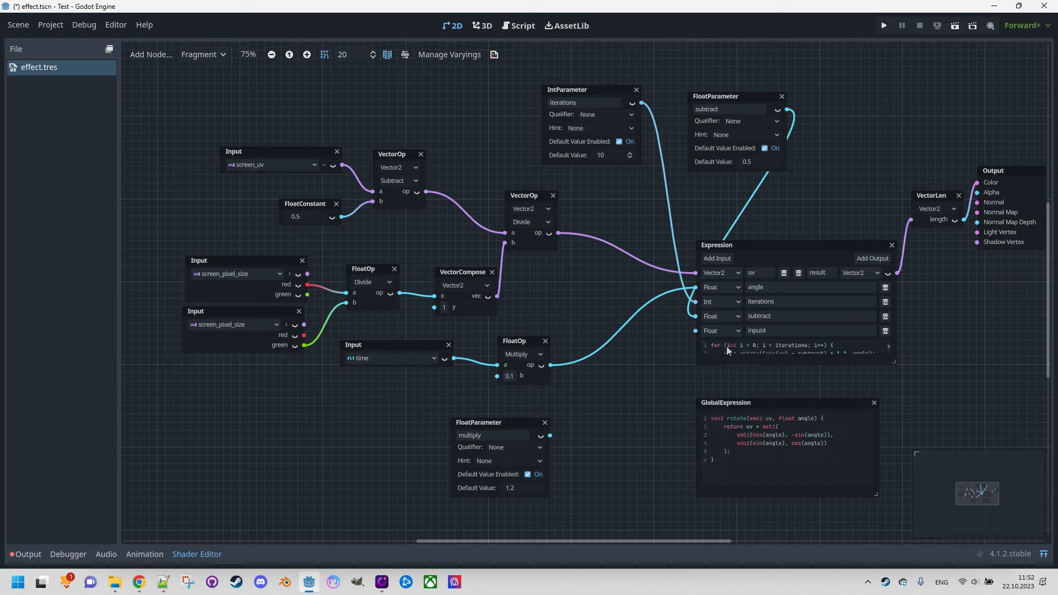
pyautogui.doubleClick(768, 331)
pyautogui.write('multiply')
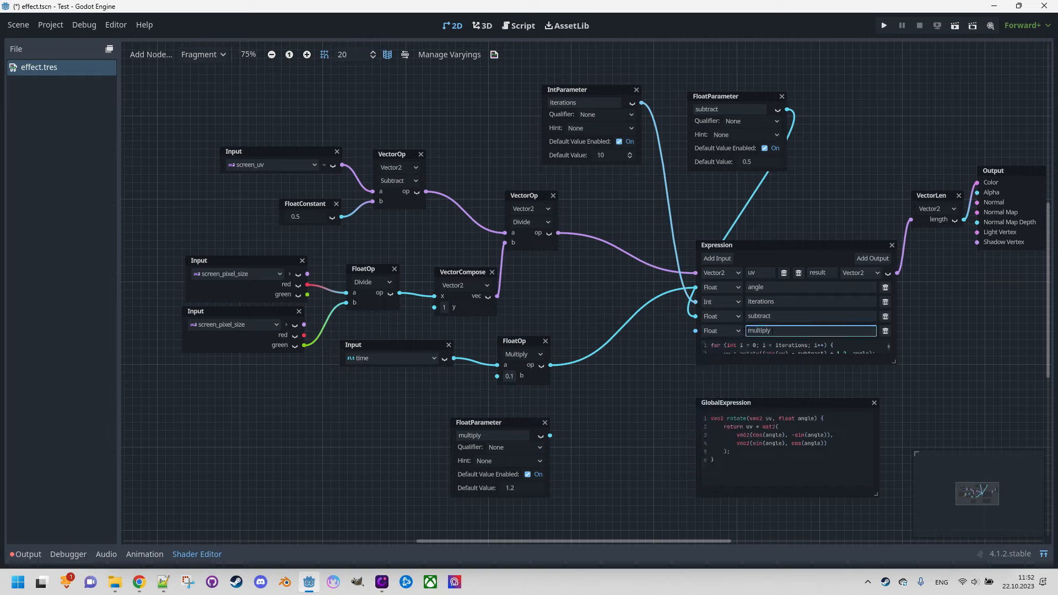
pyautogui.click(630, 371)
pyautogui.moveTo(550, 436); pyautogui.dragTo(695, 331)
# Step: Move the GlobalExpression node down to enlarge the Expression node, and replace 1.2 with multiply in the rotate call
pyautogui.moveTo(798, 398); pyautogui.dragTo(828, 430)
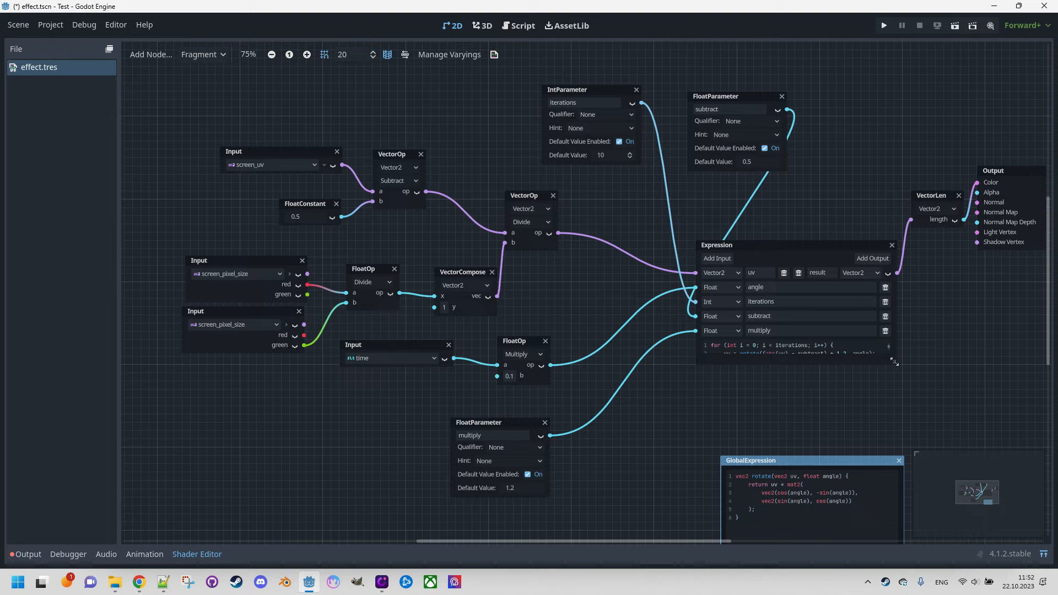
pyautogui.moveTo(894, 361); pyautogui.dragTo(906, 425)
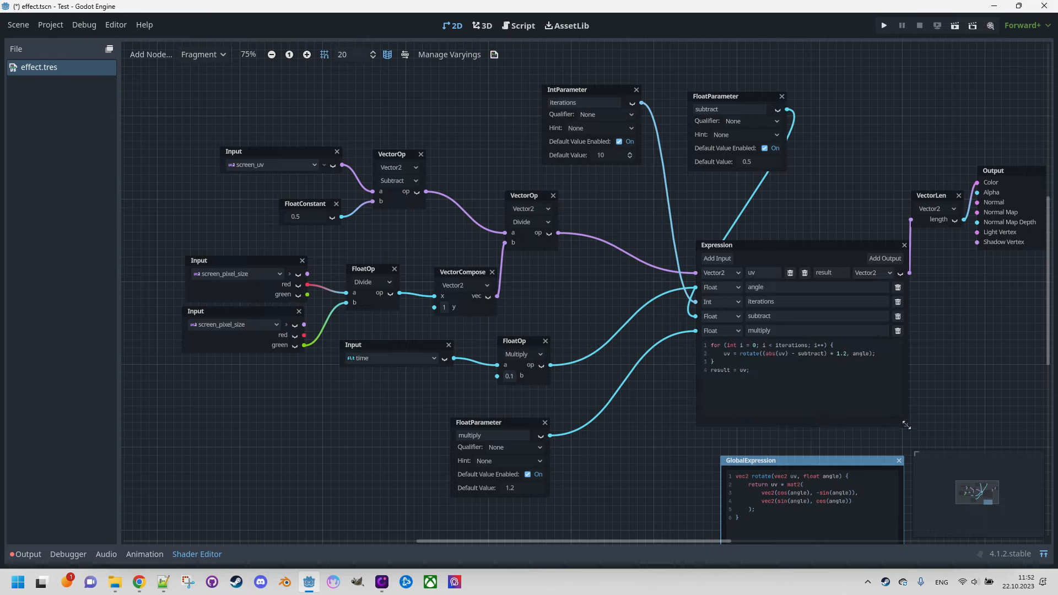
pyautogui.doubleClick(837, 353)
pyautogui.write('muli')
pyautogui.press('BackSpace')
pyautogui.write('tiply')
pyautogui.click(663, 423)
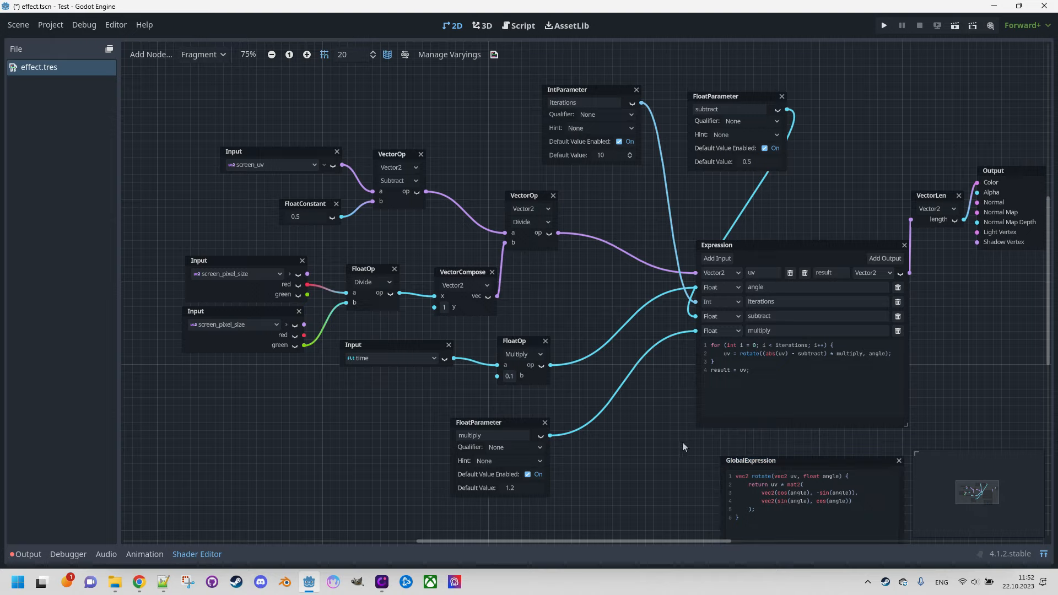
# Step: Add a FloatParameter node named speed with a default value of 0.1 below the time Input node
pyautogui.click(1043, 554)
pyautogui.click(1043, 554)
pyautogui.rightClick(295, 401)
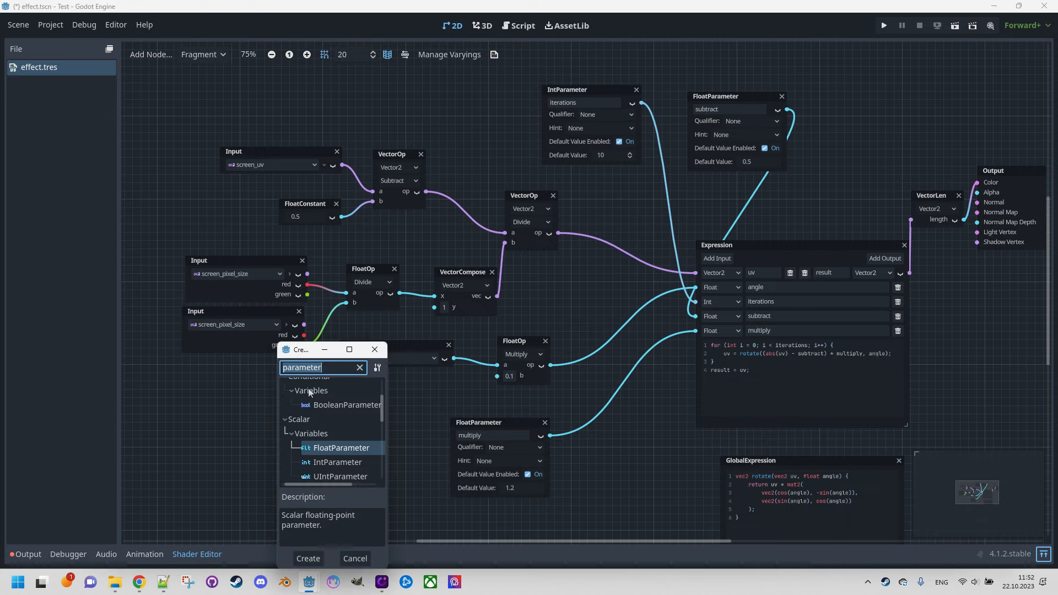
pyautogui.doubleClick(346, 447)
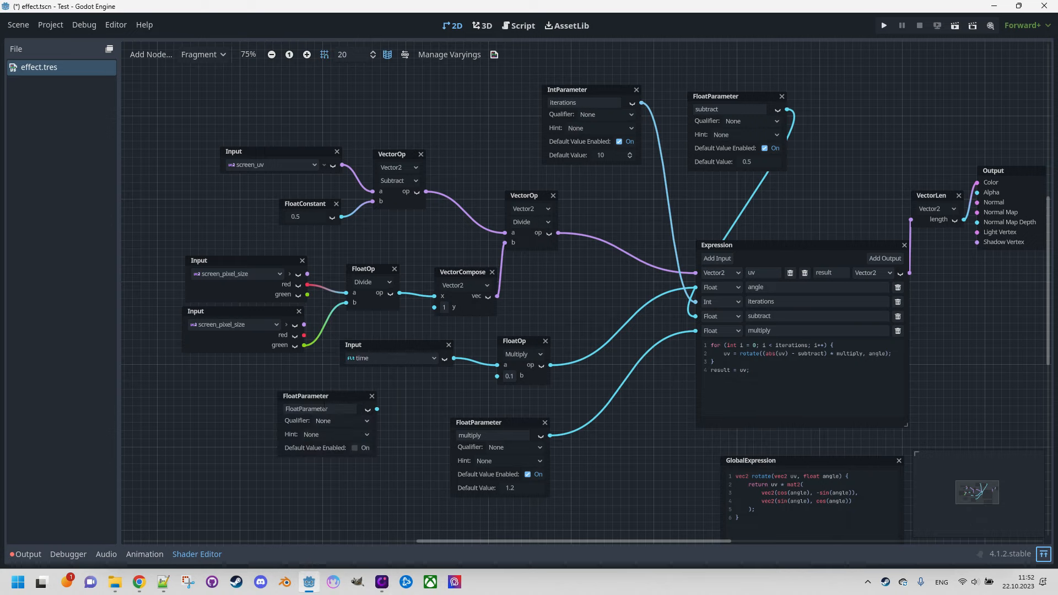
pyautogui.doubleClick(328, 409)
pyautogui.write('speed')
pyautogui.click(355, 448)
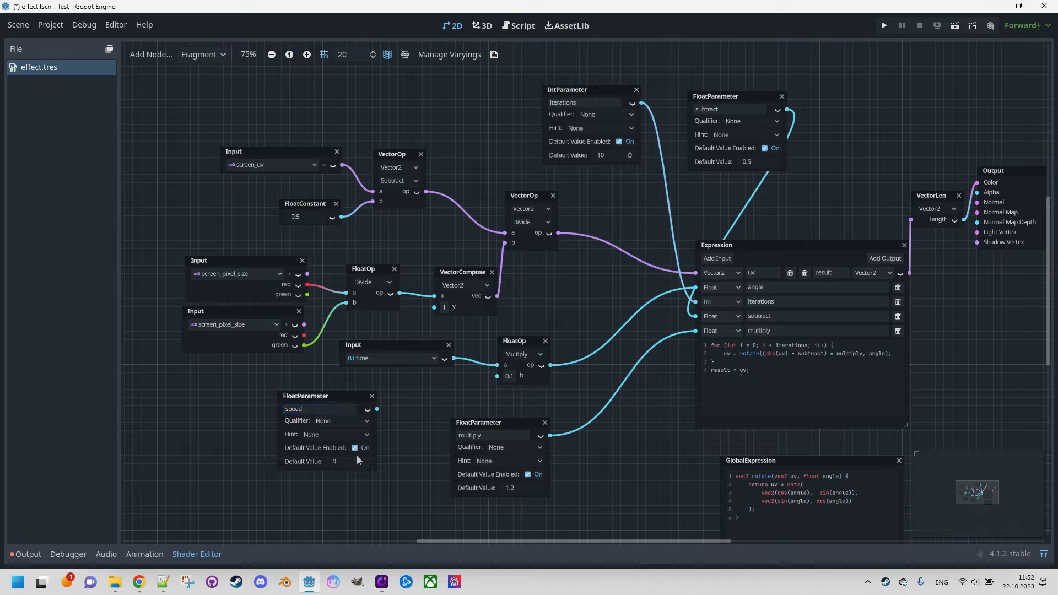
pyautogui.write('0.1')
pyautogui.press('Return')
# Step: Connect the speed parameter to the b input of the time Multiply node, preview the effect and save the scene
pyautogui.moveTo(377, 409); pyautogui.dragTo(493, 378)
pyautogui.click(1043, 553)
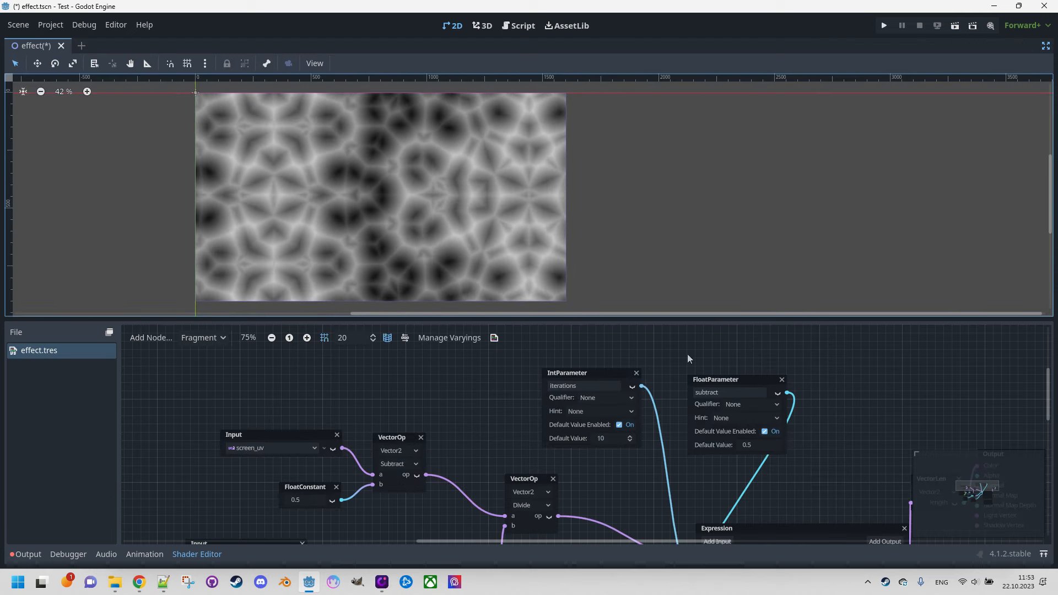
pyautogui.click(1044, 553)
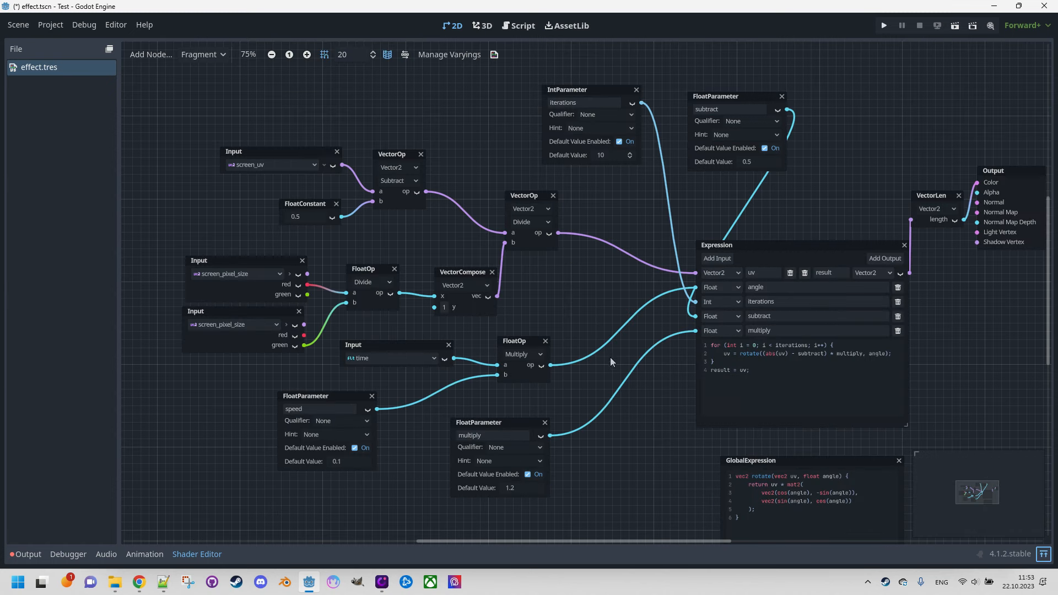
pyautogui.hotkey('ctrl', 's')
# Step: Add a FloatParameter node named zoom beside the iterations parameter
pyautogui.rightClick(435, 91)
pyautogui.write('vect')
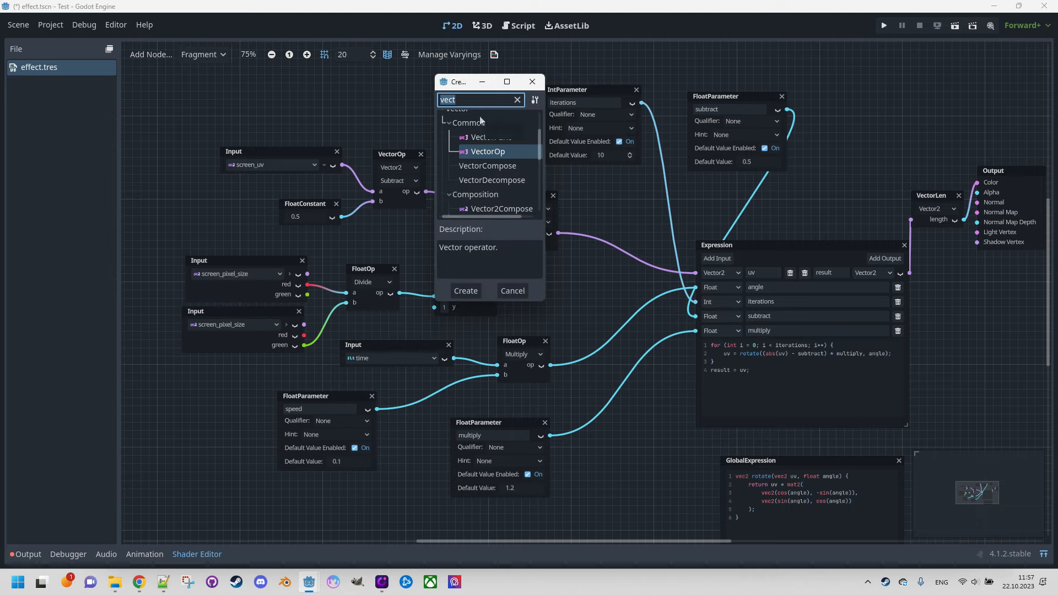
pyautogui.write('para')
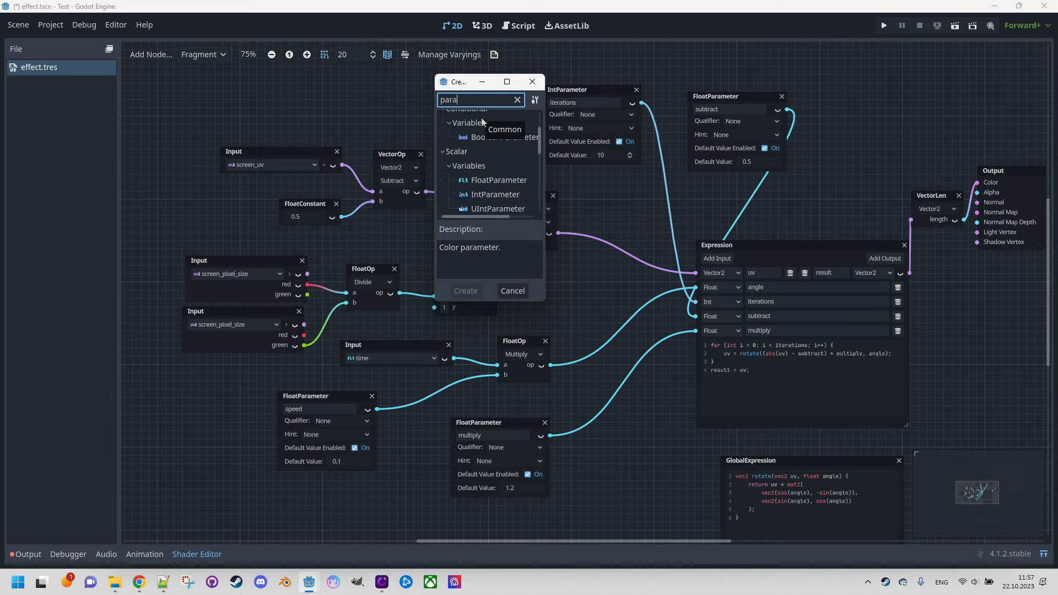
pyautogui.doubleClick(498, 180)
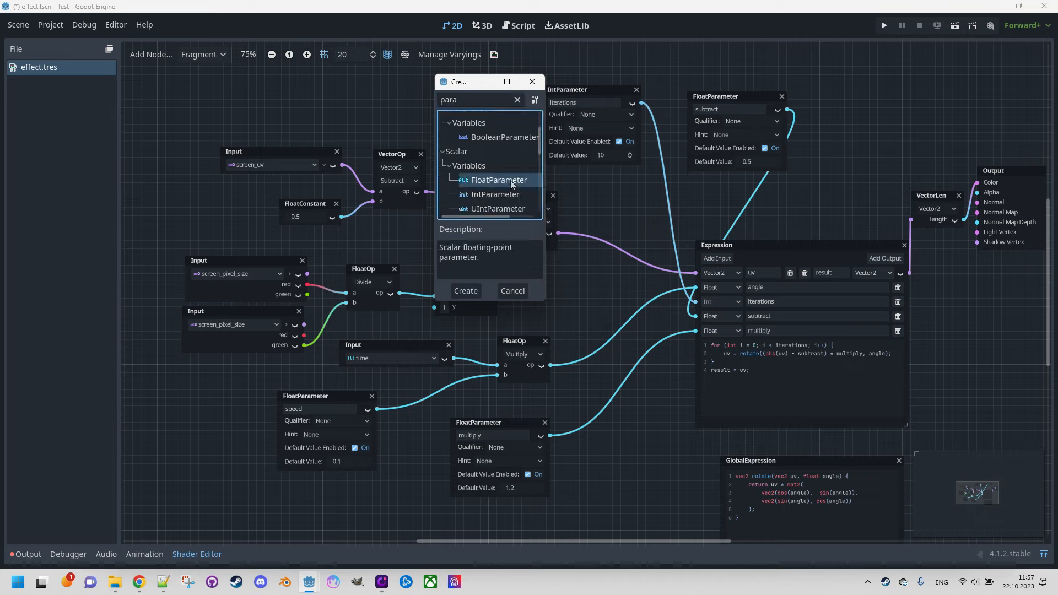
pyautogui.click(484, 97)
pyautogui.moveTo(483, 97); pyautogui.dragTo(471, 100)
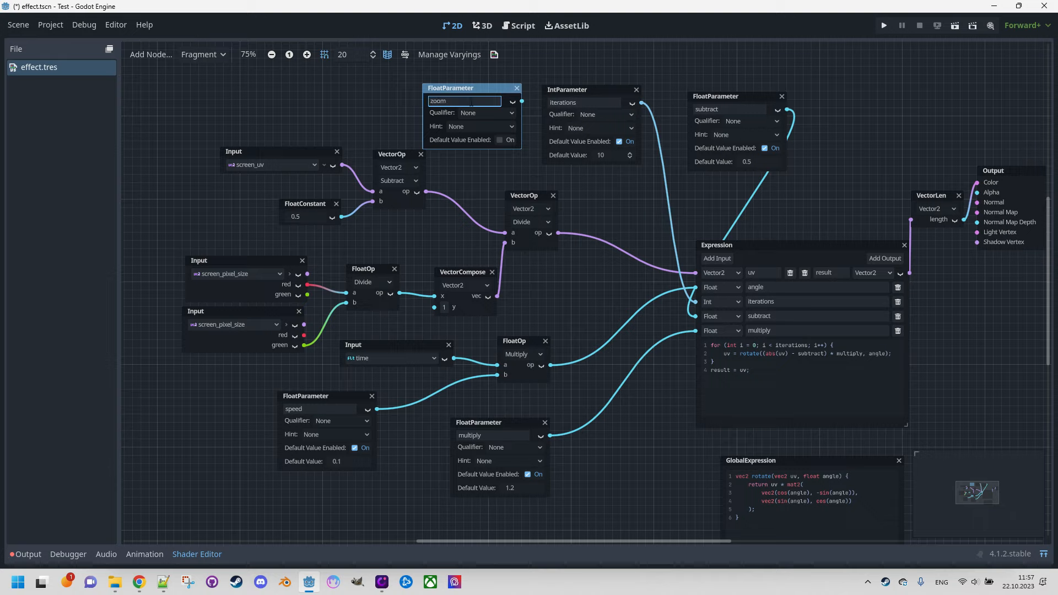
pyautogui.press('Return')
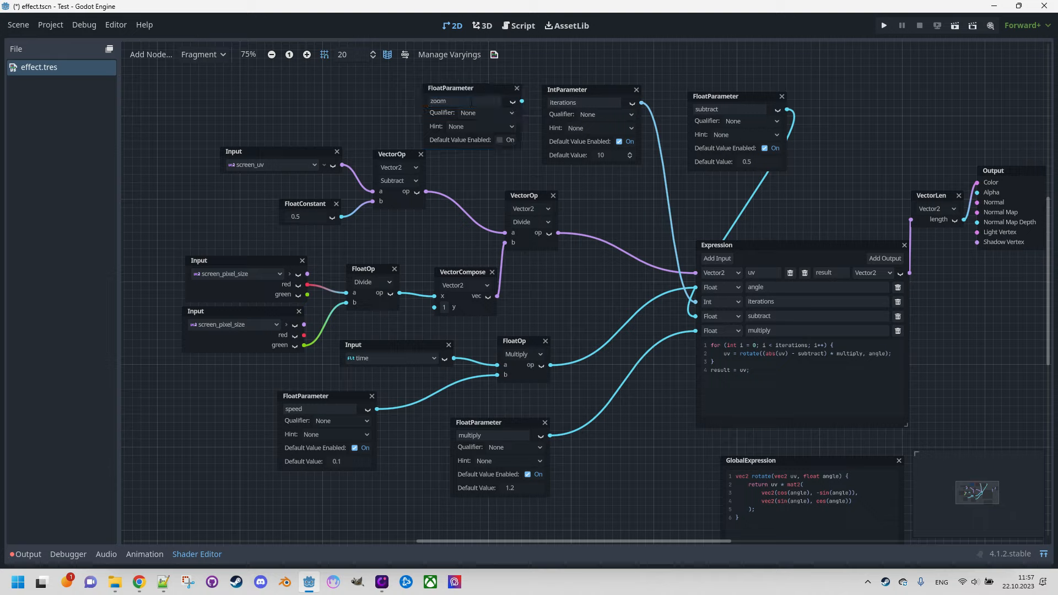
# Step: Give the zoom parameter a Range hint from 0.1 to 5 and a default of 1, and move its node slightly up
pyautogui.click(511, 128)
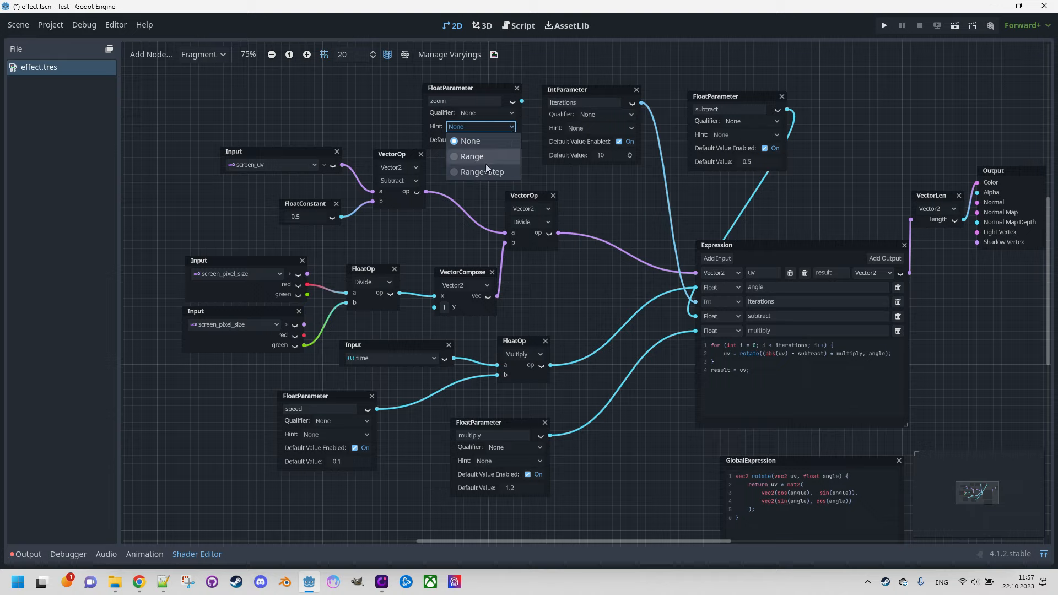
pyautogui.click(475, 158)
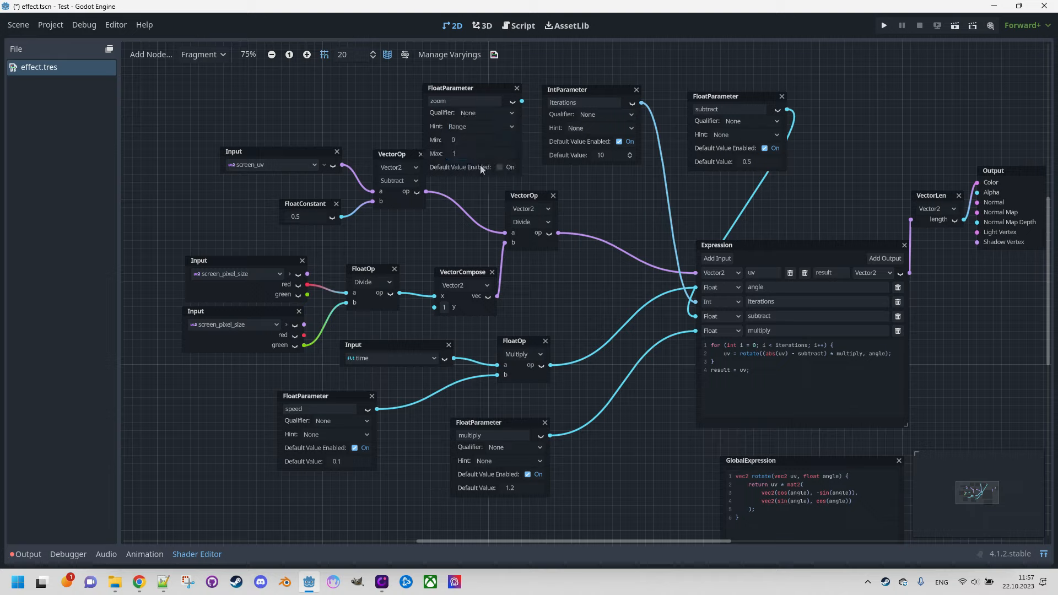
pyautogui.click(471, 139)
pyautogui.write('0.1')
pyautogui.click(470, 153)
pyautogui.click(500, 167)
pyautogui.moveTo(477, 87); pyautogui.dragTo(487, 72)
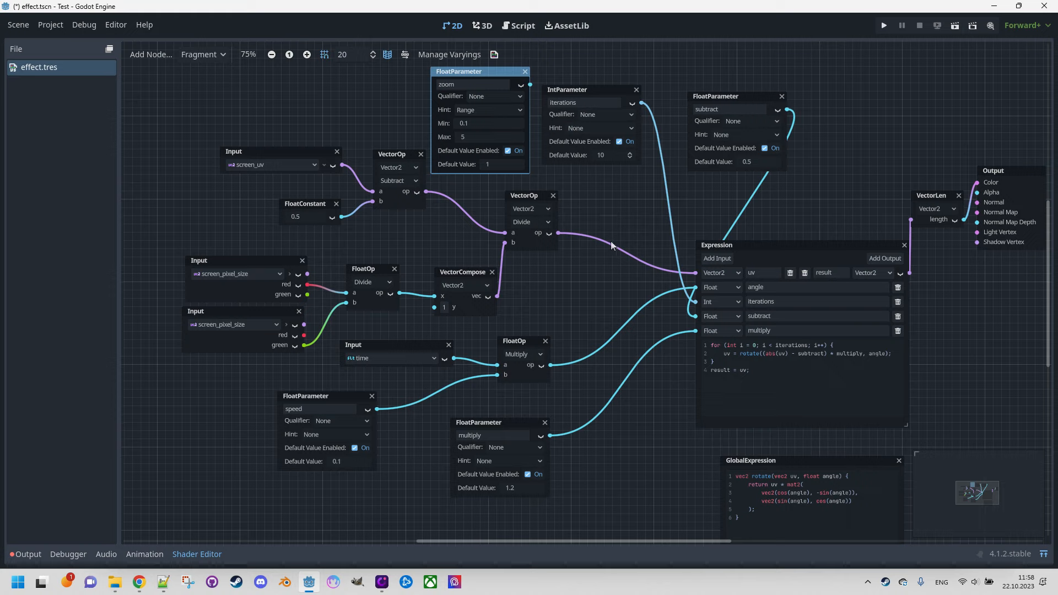
# Step: Add a VectorOp node of type Vector2 and place it between the Divide VectorOp and the Expression node
pyautogui.rightClick(619, 215)
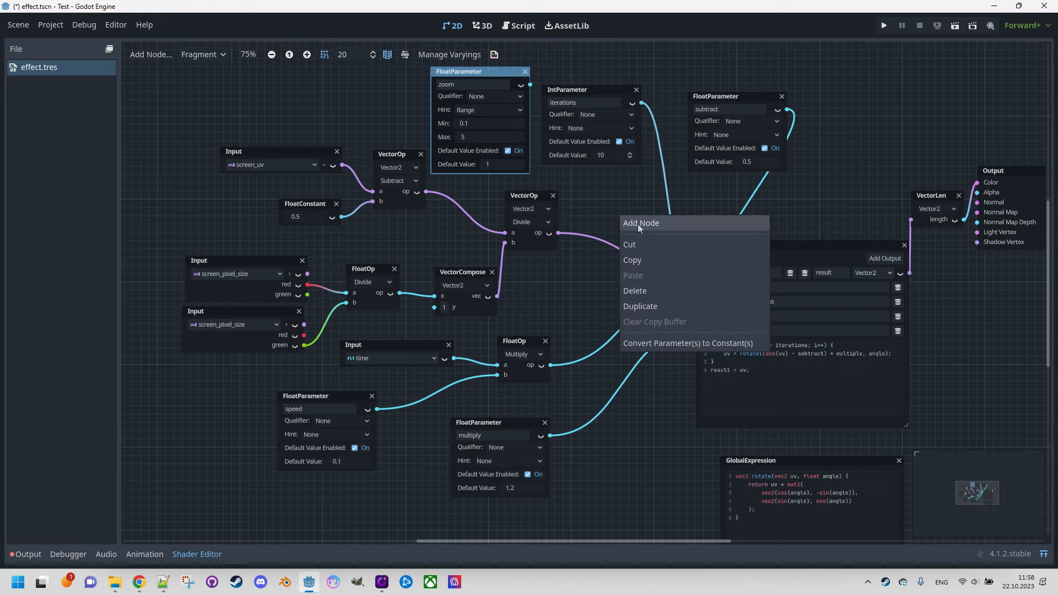
pyautogui.click(636, 223)
pyautogui.write('vec')
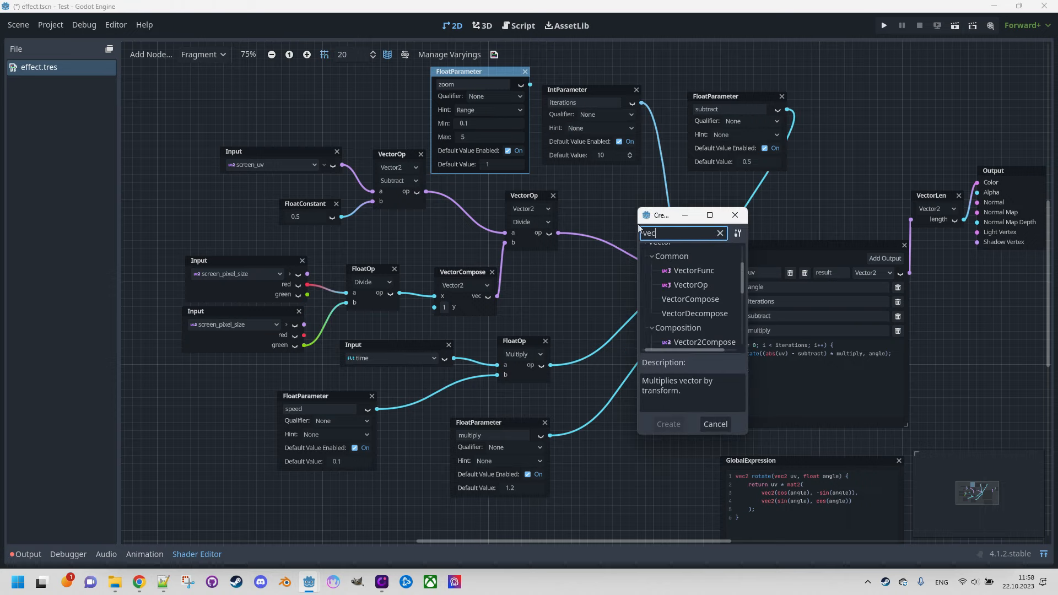
pyautogui.doubleClick(697, 283)
pyautogui.click(674, 241)
pyautogui.click(670, 254)
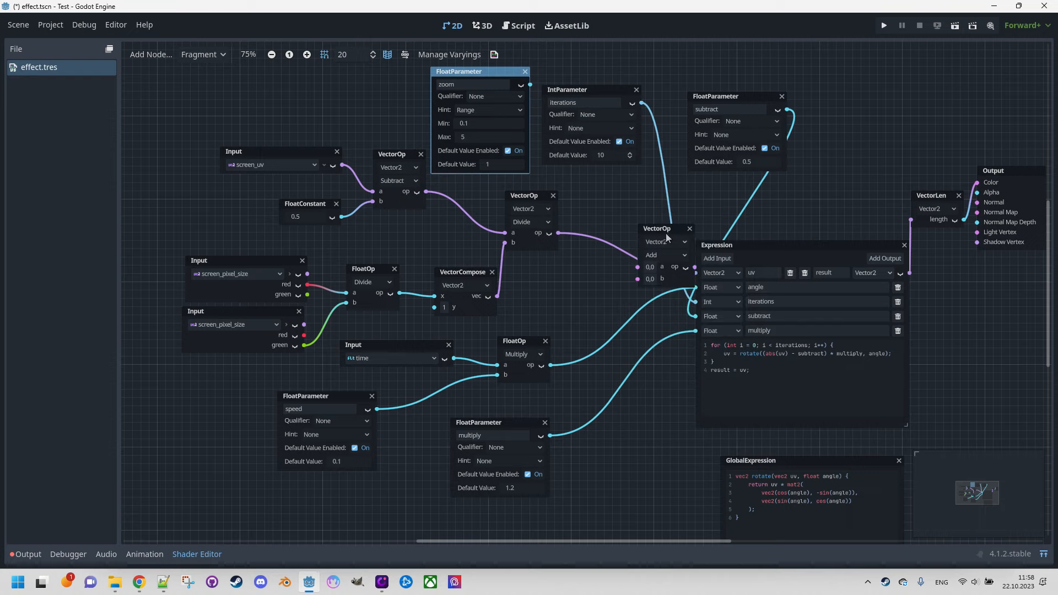
pyautogui.moveTo(661, 228); pyautogui.dragTo(622, 201)
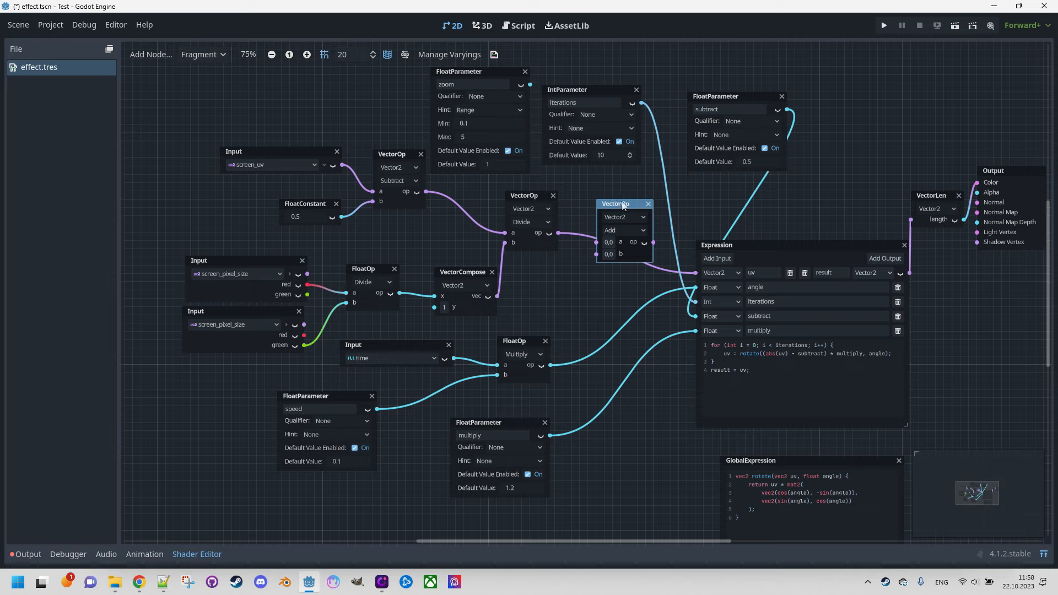
# Step: Set the new VectorOp to Divide and wire it to divide the existing Divide output by zoom and feed the Expression's uv input
pyautogui.click(626, 230)
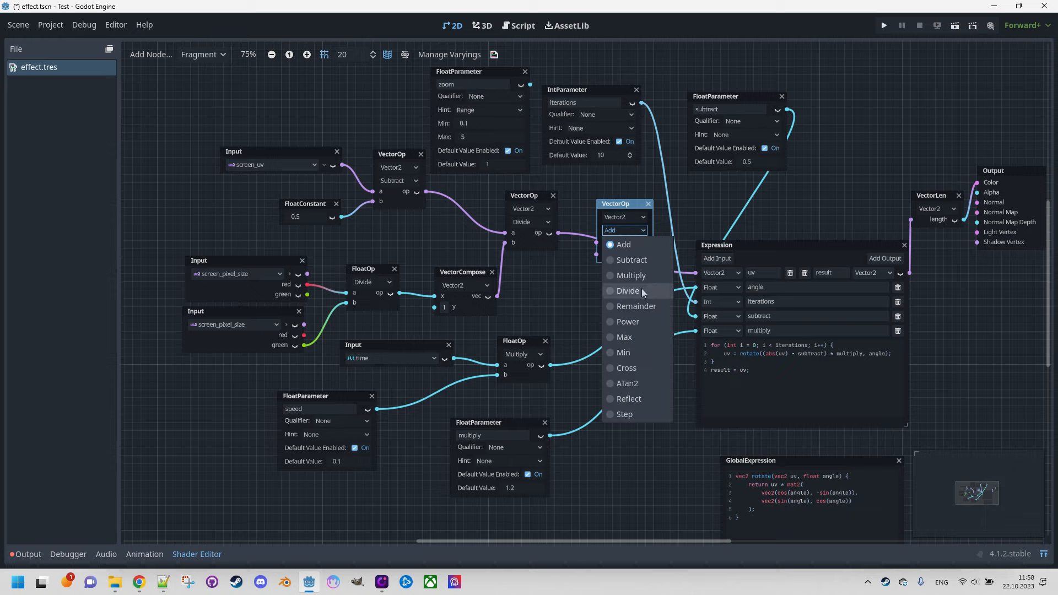
pyautogui.click(641, 288)
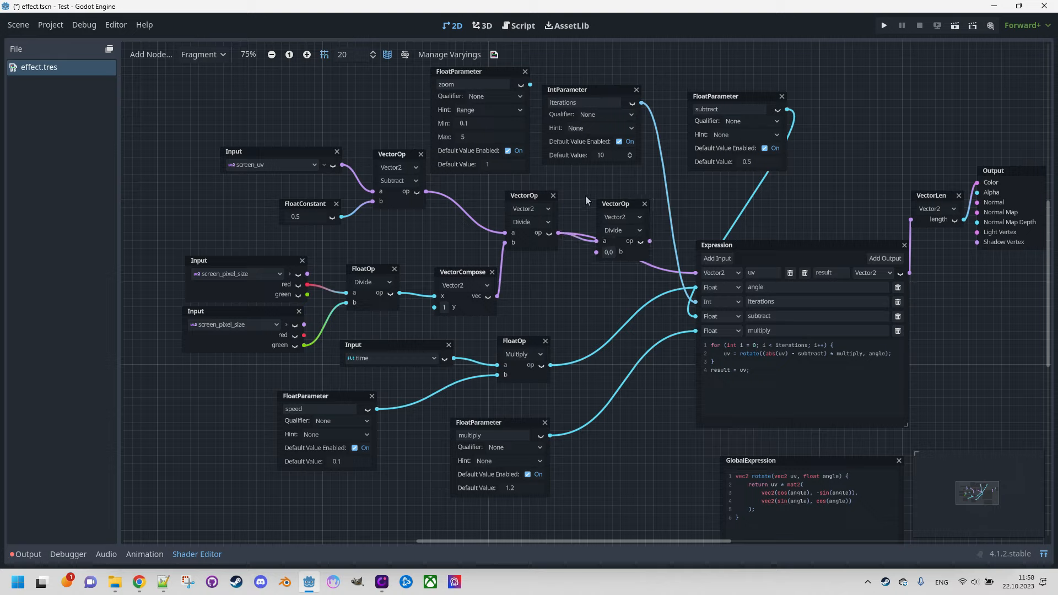
pyautogui.moveTo(529, 85); pyautogui.dragTo(599, 260)
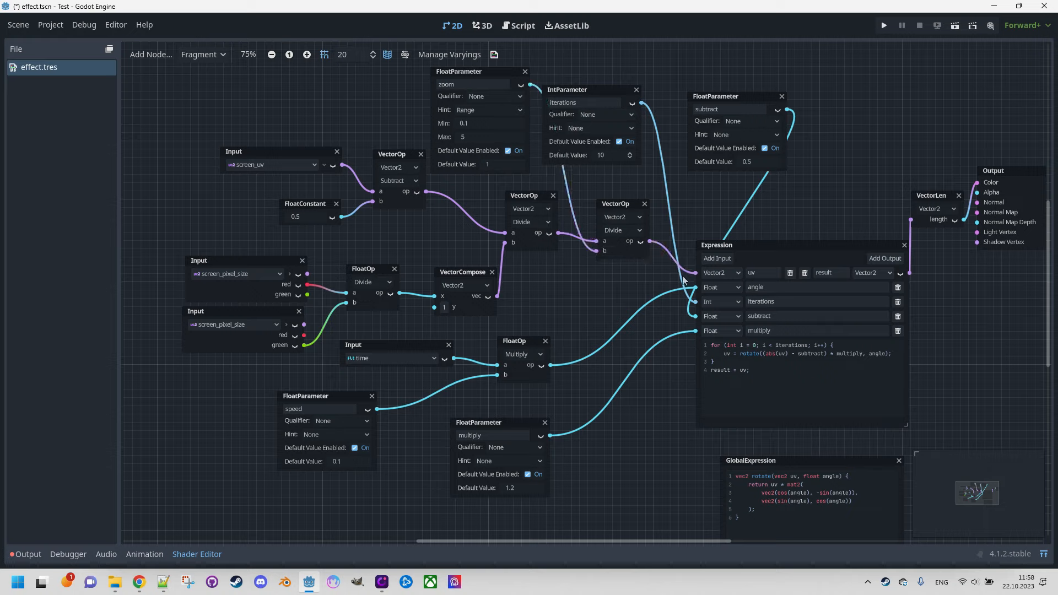
pyautogui.click(1043, 554)
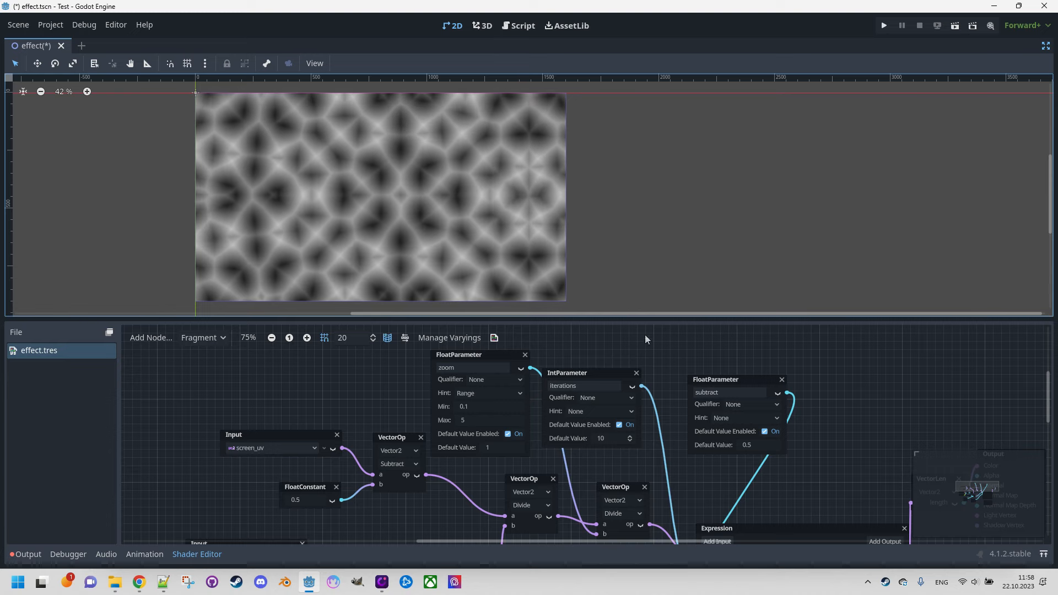
# Step: Select the ColorRect node and expand the Shader Parameters of its material
pyautogui.click(1045, 46)
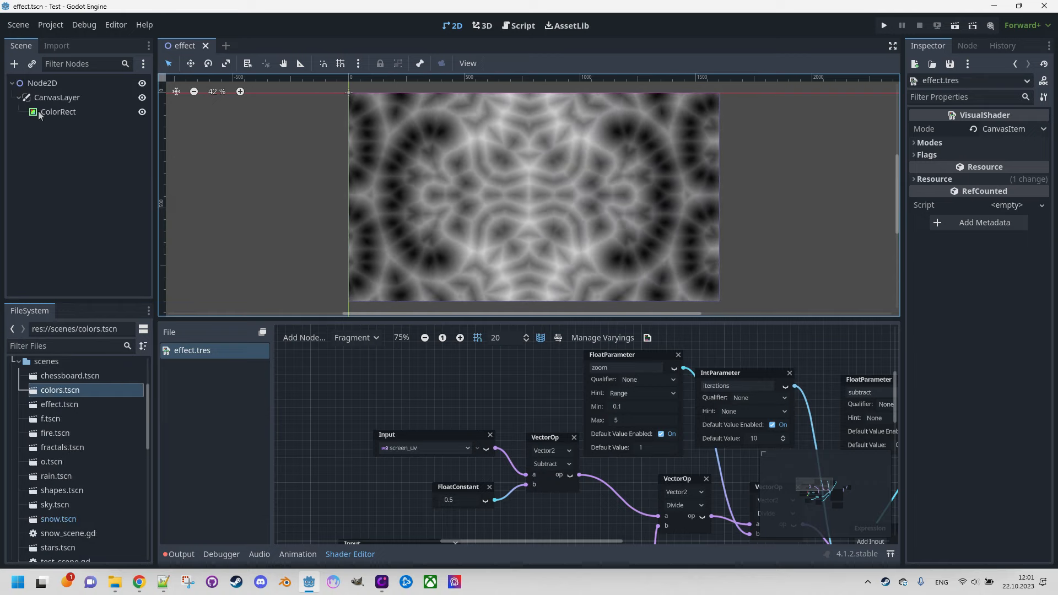
pyautogui.click(38, 111)
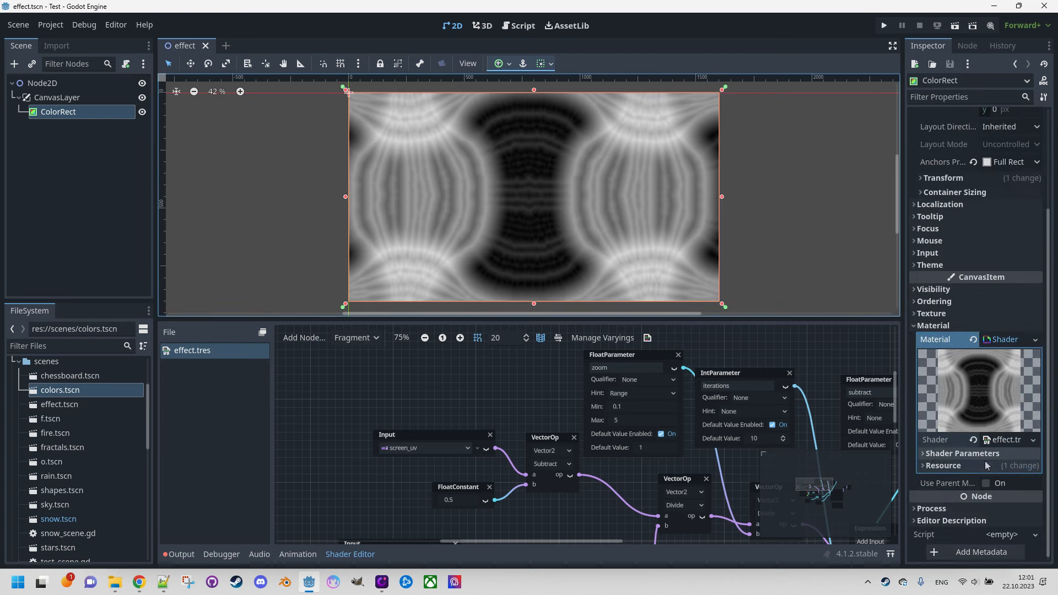
pyautogui.click(926, 453)
pyautogui.scroll(-3, 926, 457)
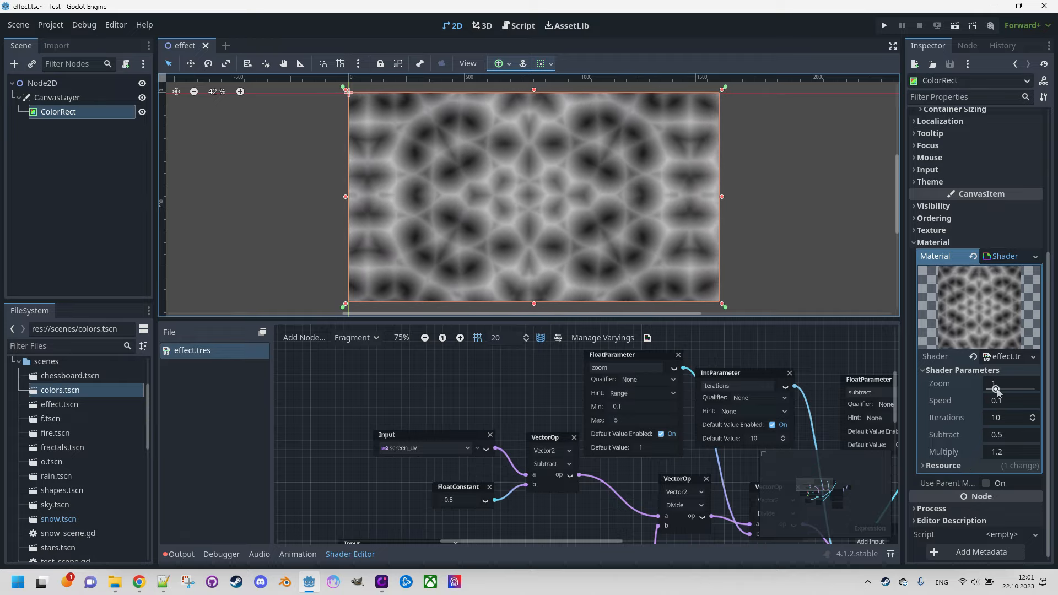
# Step: Try a Zoom of 2.542 and a different Speed on the material, and reset both to their defaults
pyautogui.moveTo(995, 390); pyautogui.dragTo(1011, 390)
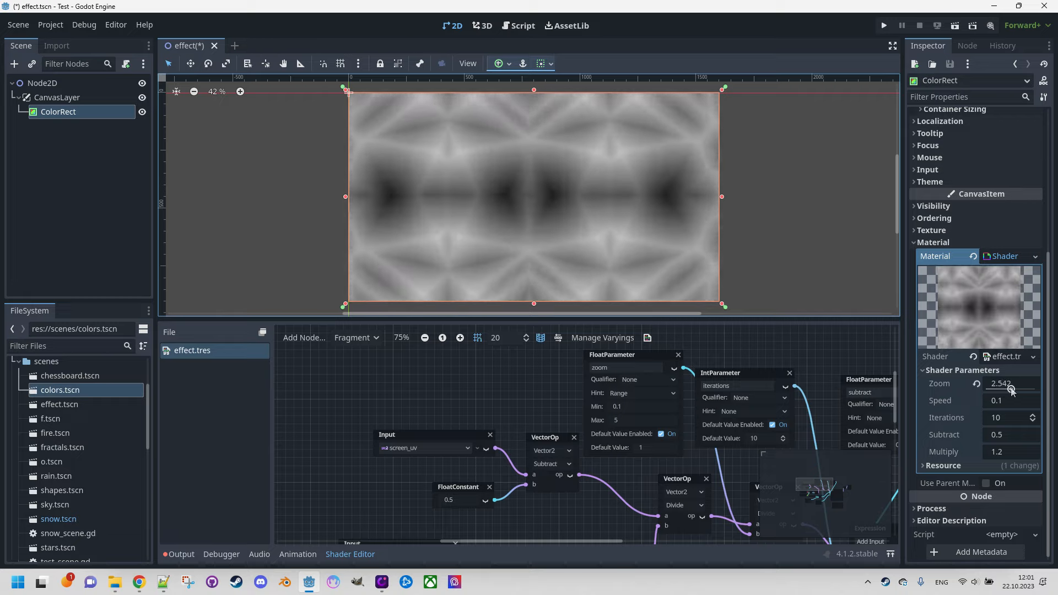
pyautogui.click(976, 384)
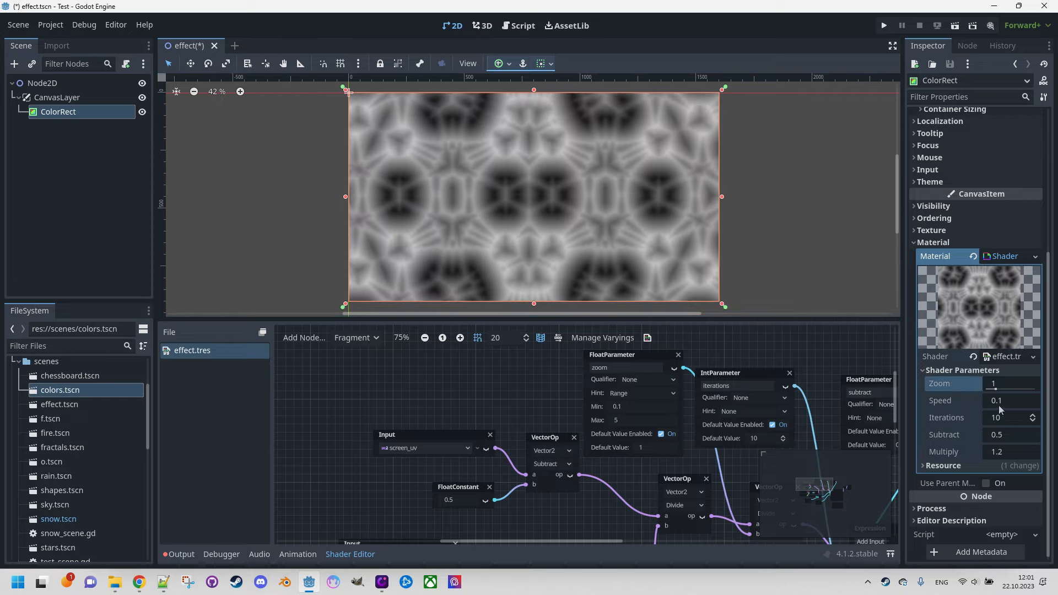
pyautogui.moveTo(998, 406)
pyautogui.mouseDown()
pyautogui.moveTo(1011, 406)
pyautogui.moveTo(988, 406)
pyautogui.moveTo(1003, 400)
pyautogui.mouseUp()
pyautogui.click(976, 401)
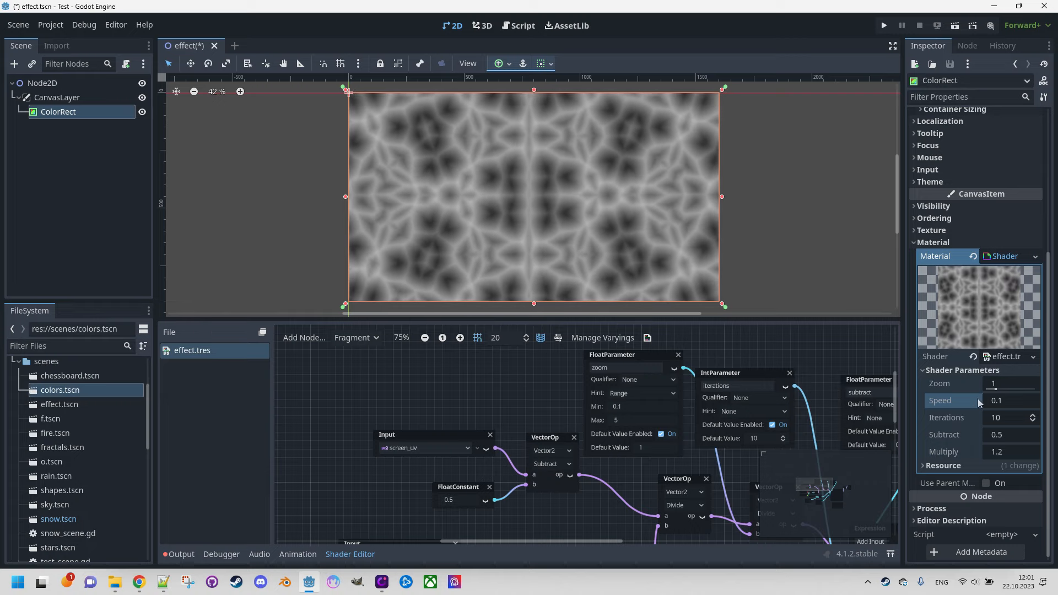
# Step: Try raising Iterations to 14 and lowering it to 8, and reset it to its default
pyautogui.click(1032, 415)
pyautogui.click(1033, 415)
pyautogui.click(1032, 414)
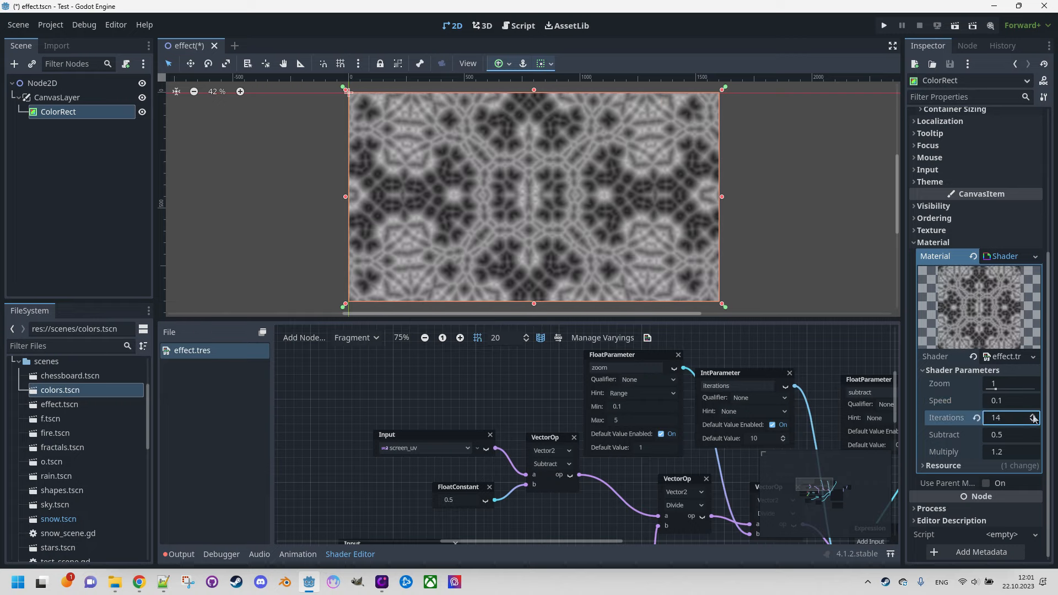
pyautogui.click(1035, 422)
pyautogui.click(1035, 422)
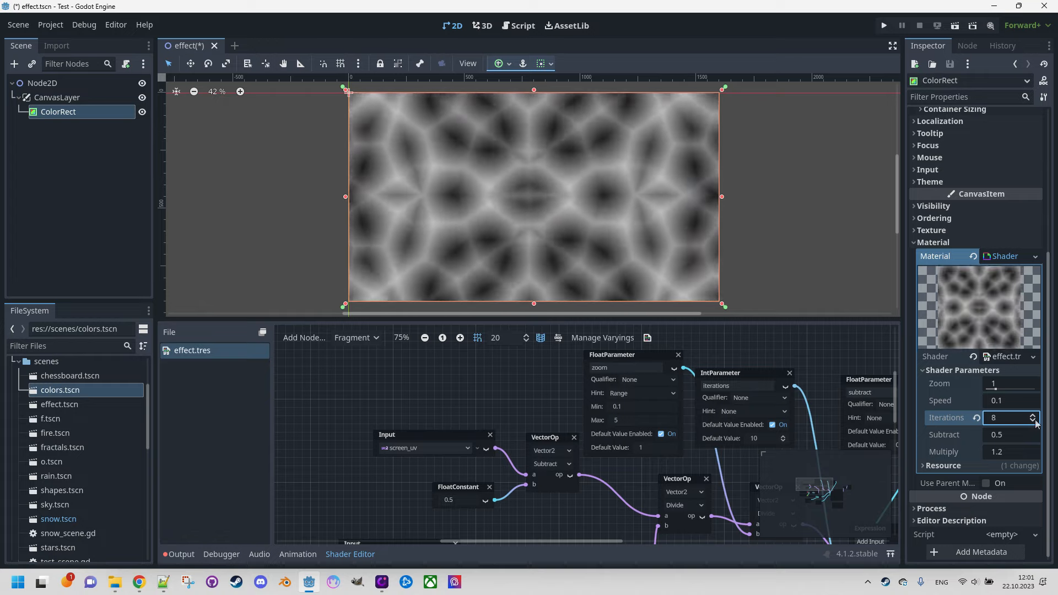
pyautogui.click(977, 420)
# Step: Try different Subtract and Multiply values on the material, and reset both to their defaults
pyautogui.moveTo(1008, 435); pyautogui.dragTo(980, 449)
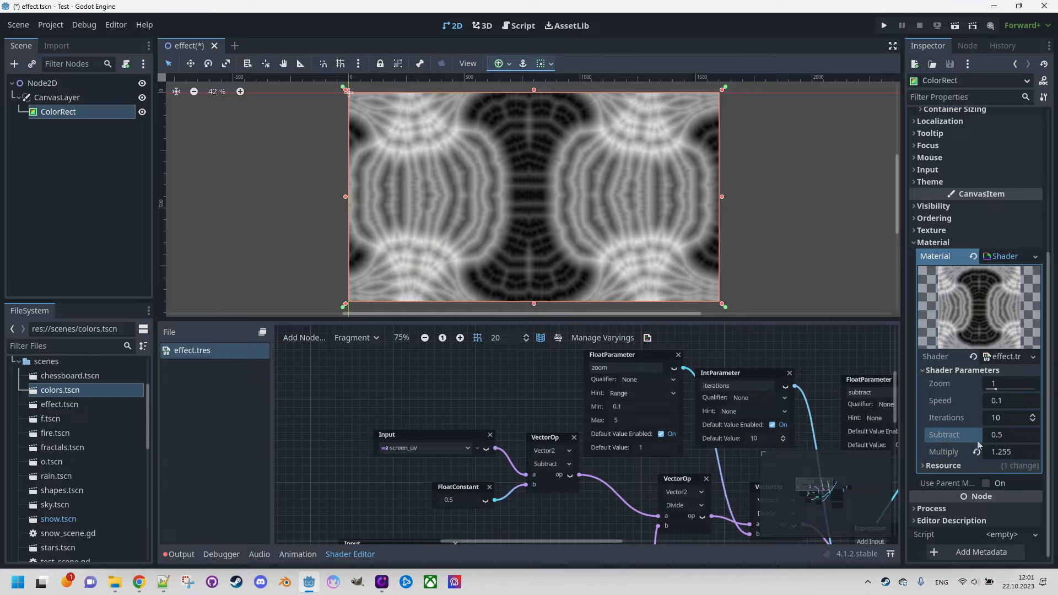
pyautogui.click(976, 452)
pyautogui.click(976, 434)
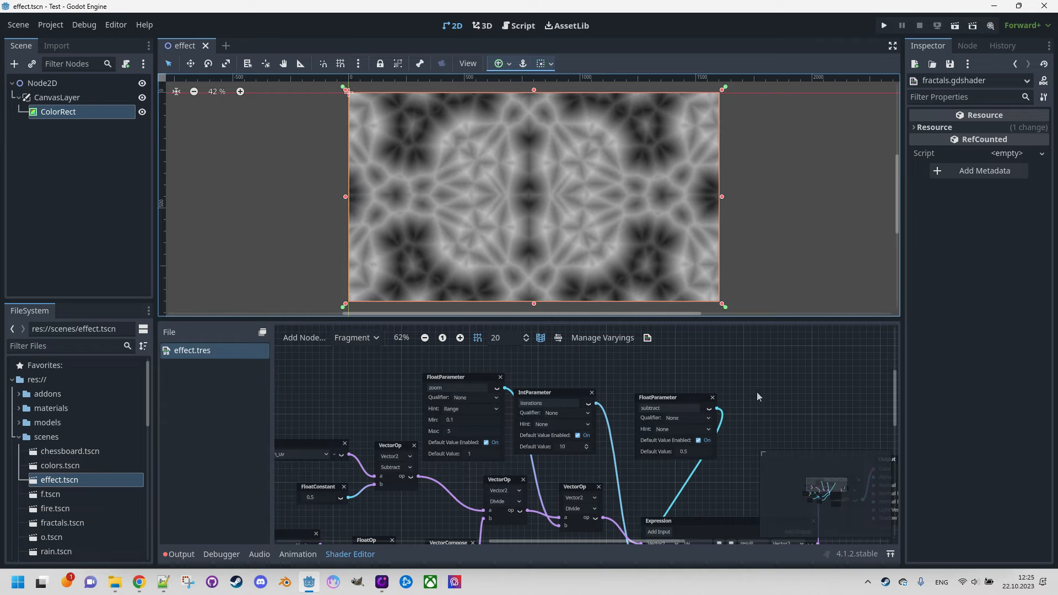
# Step: Hide the side docks and expand the shader editor to fill the workspace, showing the free area beside the rotate function's GlobalExpression node
pyautogui.click(892, 46)
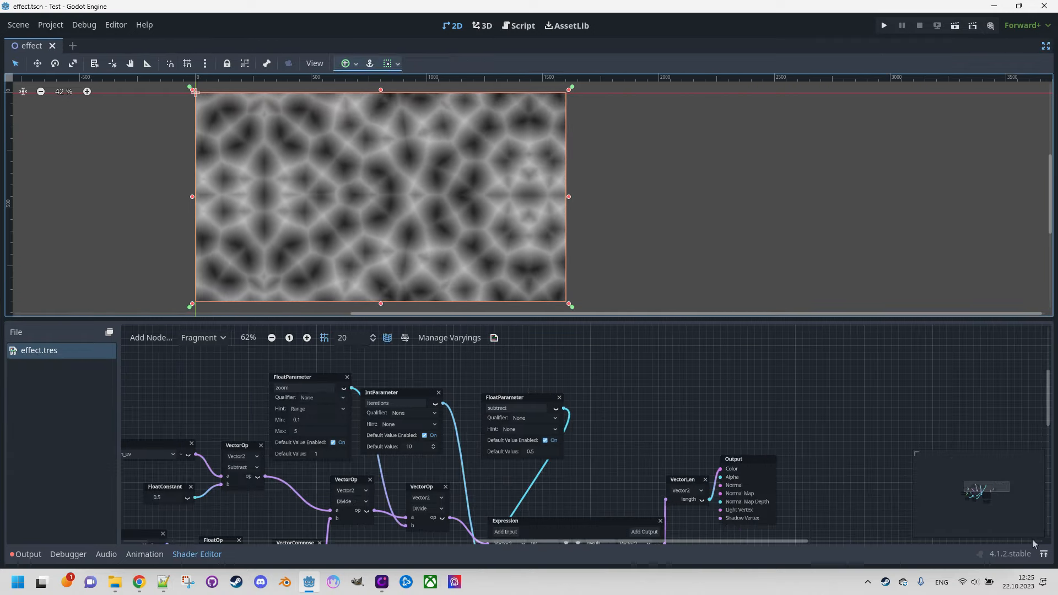
pyautogui.click(1043, 553)
pyautogui.moveTo(739, 328); pyautogui.dragTo(705, 229, button='middle')
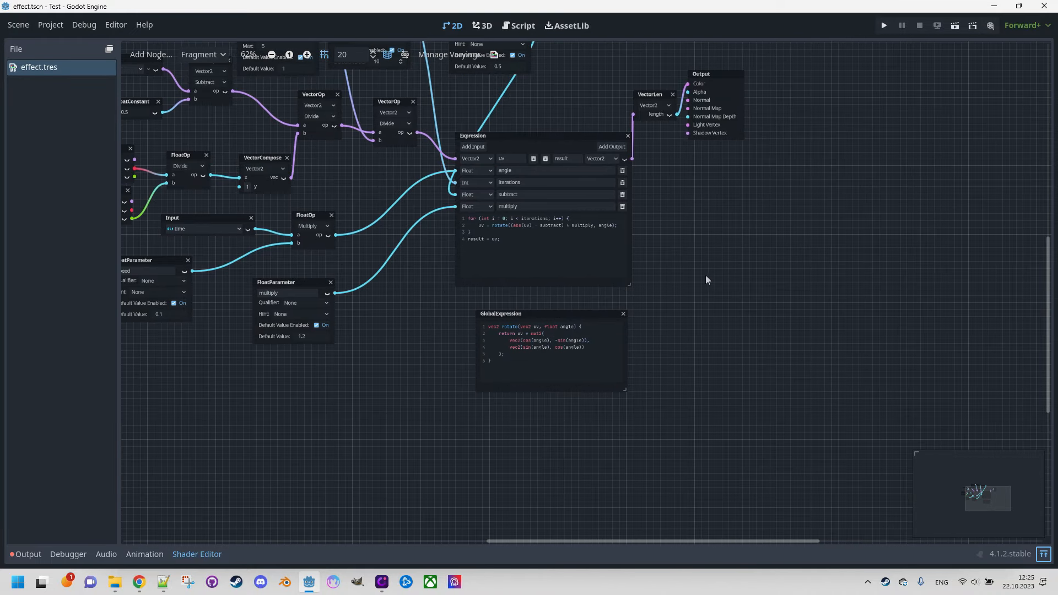
pyautogui.keyDown('ctrl'); pyautogui.scroll(3, 706, 332); pyautogui.keyUp('ctrl')
pyautogui.moveTo(742, 329); pyautogui.dragTo(662, 311, button='middle')
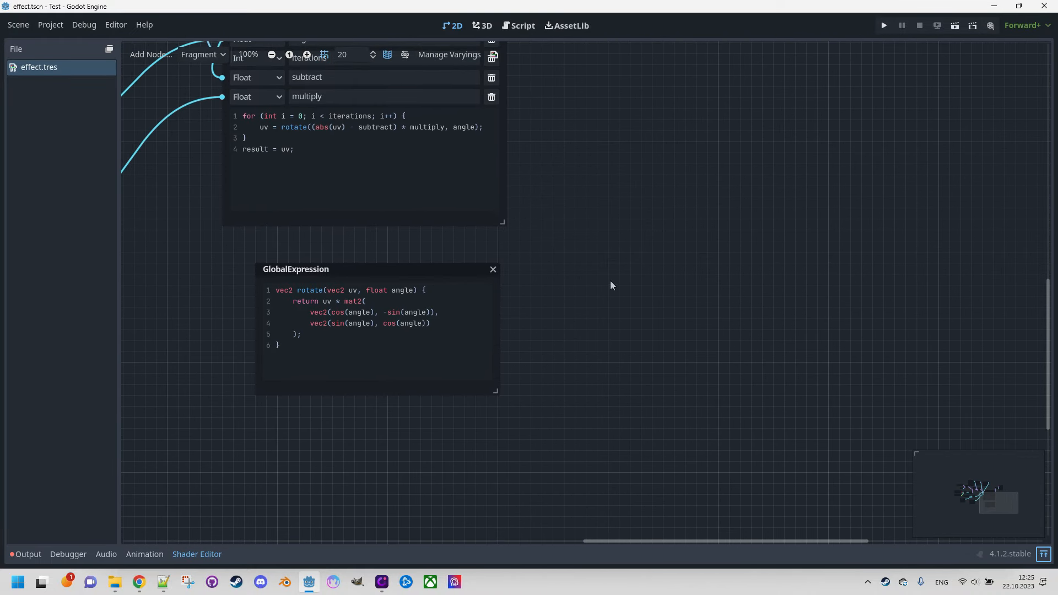
# Step: Add a second GlobalExpression node beside the rotate function's node and widen it to fit long lines of code
pyautogui.rightClick(585, 276)
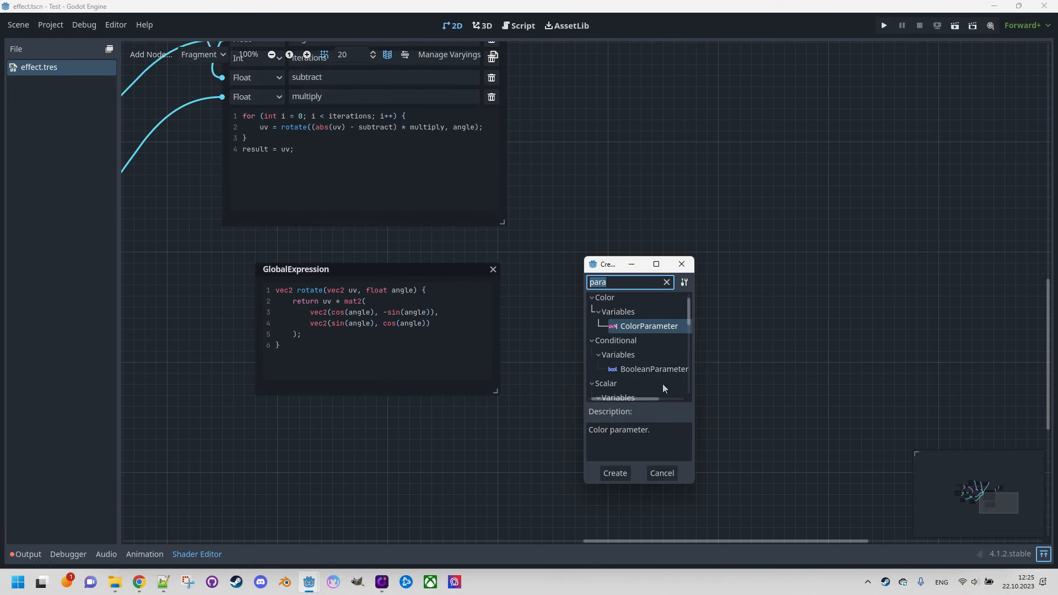
pyautogui.write('express')
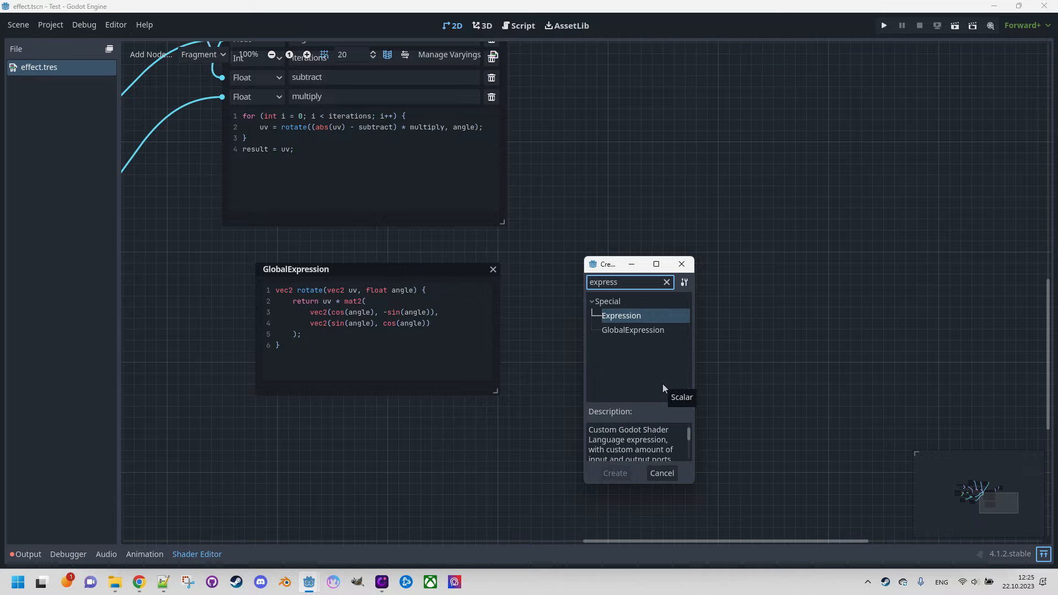
pyautogui.doubleClick(644, 329)
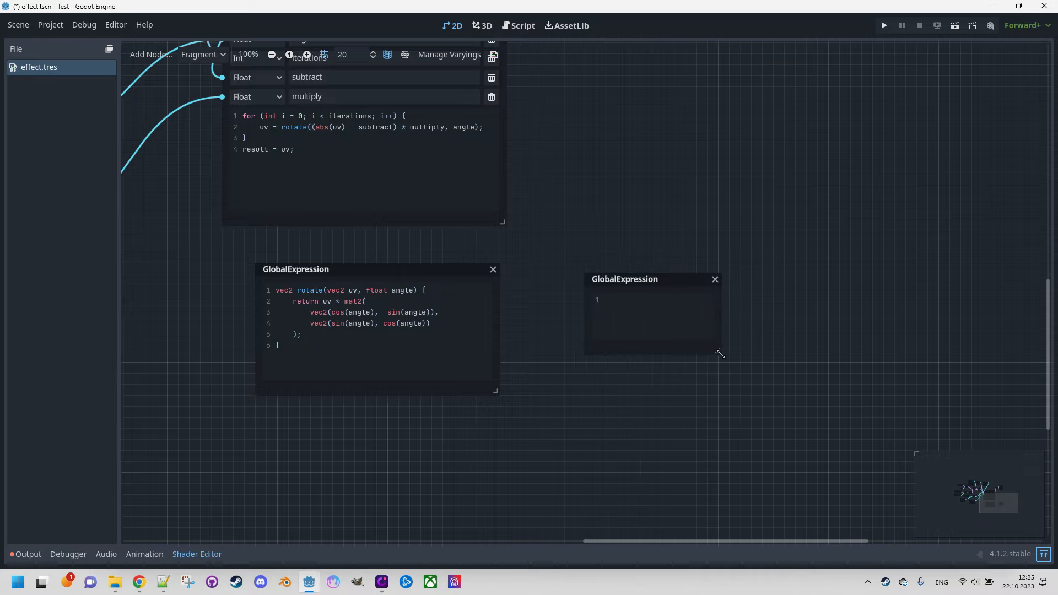
pyautogui.moveTo(720, 353); pyautogui.dragTo(846, 439)
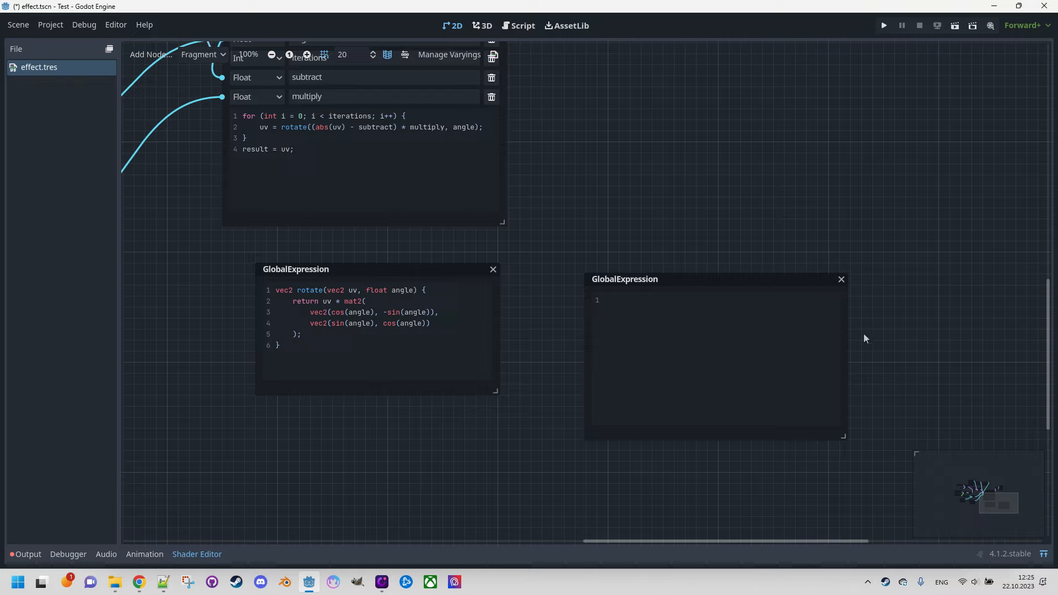
pyautogui.moveTo(755, 290); pyautogui.dragTo(723, 270)
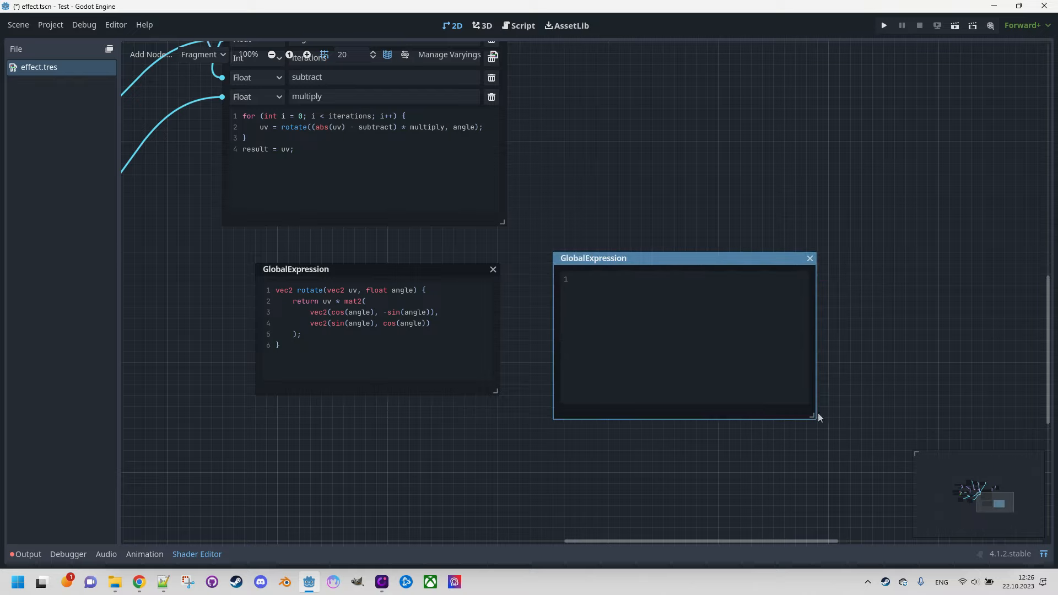
pyautogui.moveTo(811, 414); pyautogui.dragTo(868, 403)
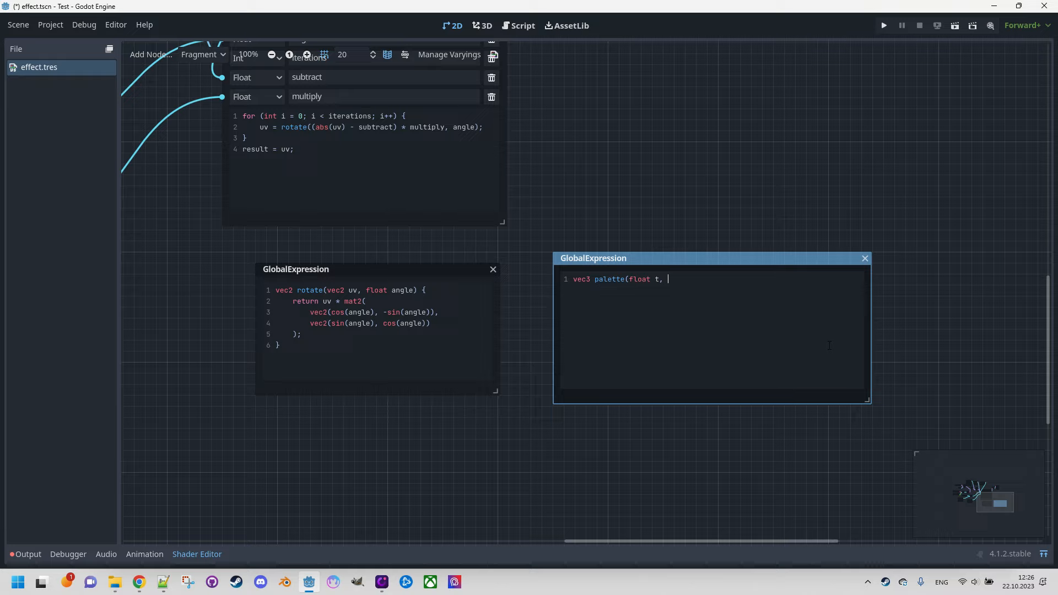
# Step: Declare vec3 palette(float t, vec3 a, vec3 b, vec3 c, vec3 d) with an opening and closing brace in the new GlobalExpression
pyautogui.write('vec3 a, vec3,')
pyautogui.press('BackSpace')
pyautogui.write('b, vec3')
pyautogui.write(' c, vec3 d')
pyautogui.write(')')
pyautogui.write(' {  ')
pyautogui.write('}1')
pyautogui.press('BackSpace')
# Step: Write the palette function's return statement, beginning with return a + b * cos(2.0
pyautogui.write('return a + b * cos(2.0')
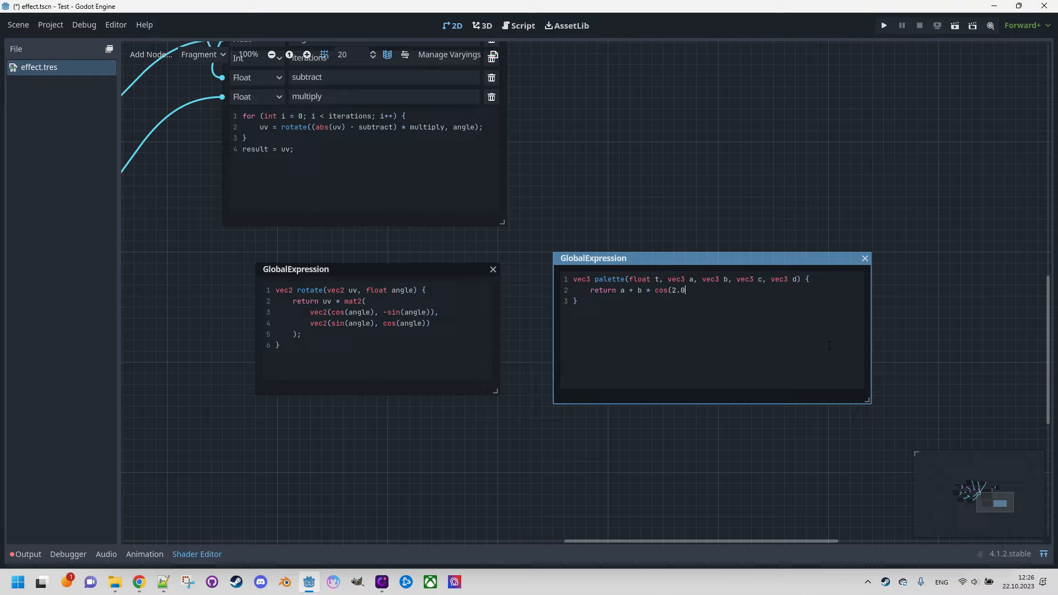
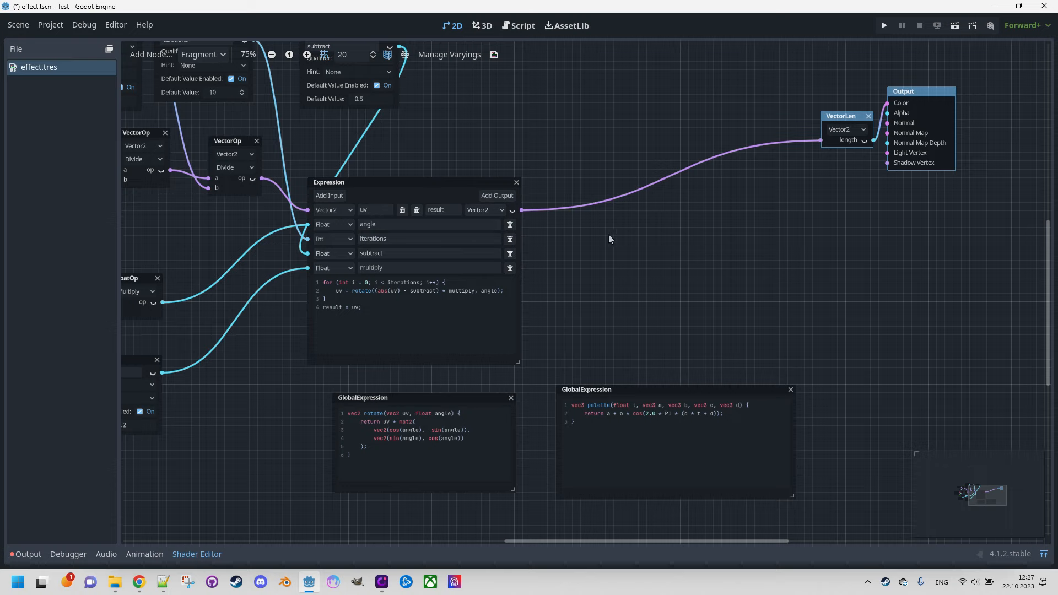
# Step: Add a ColorParameter node in the free area above the fractal Expression node
pyautogui.moveTo(697, 167); pyautogui.dragTo(734, 306, button='middle')
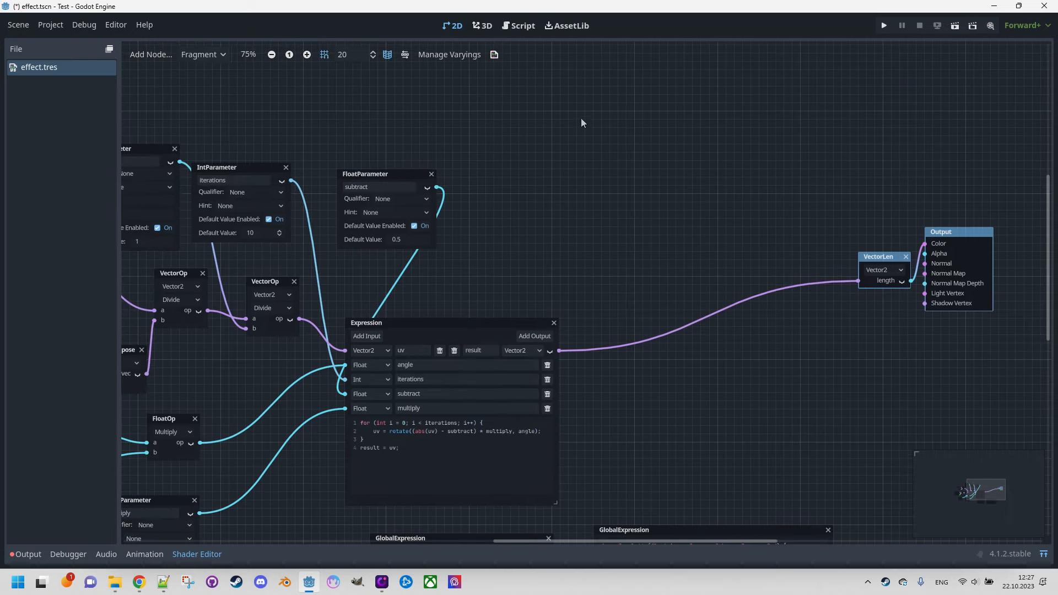
pyautogui.moveTo(590, 91); pyautogui.dragTo(599, 154, button='middle')
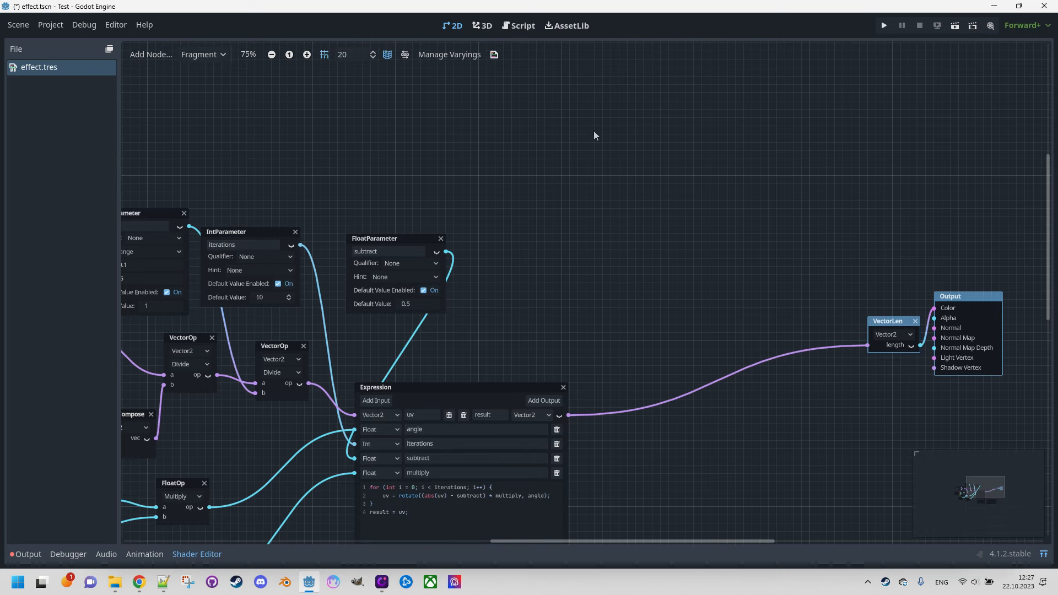
pyautogui.rightClick(587, 104)
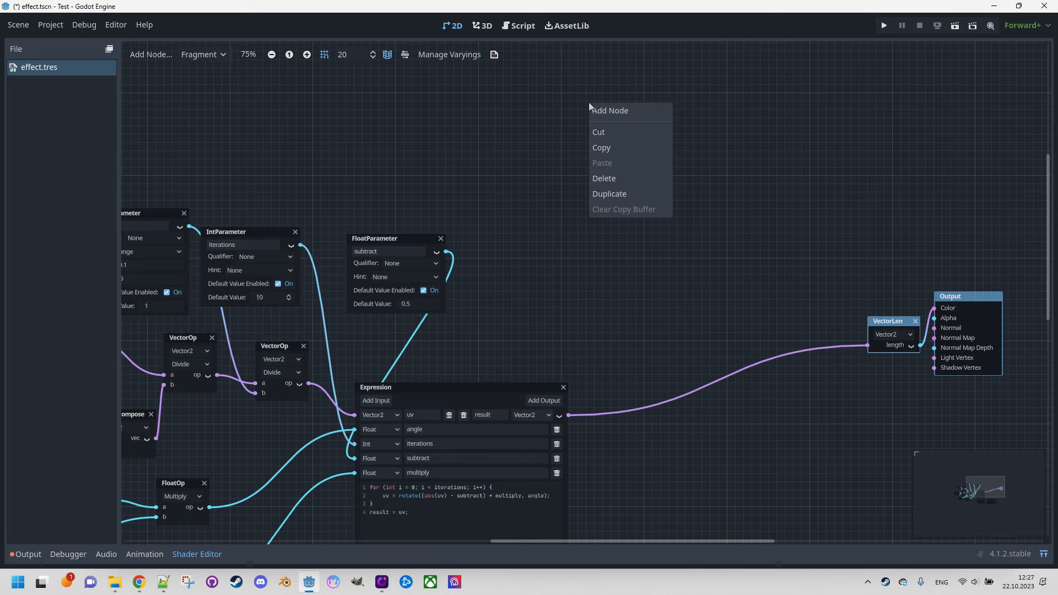
pyautogui.click(609, 110)
pyautogui.write('colorm')
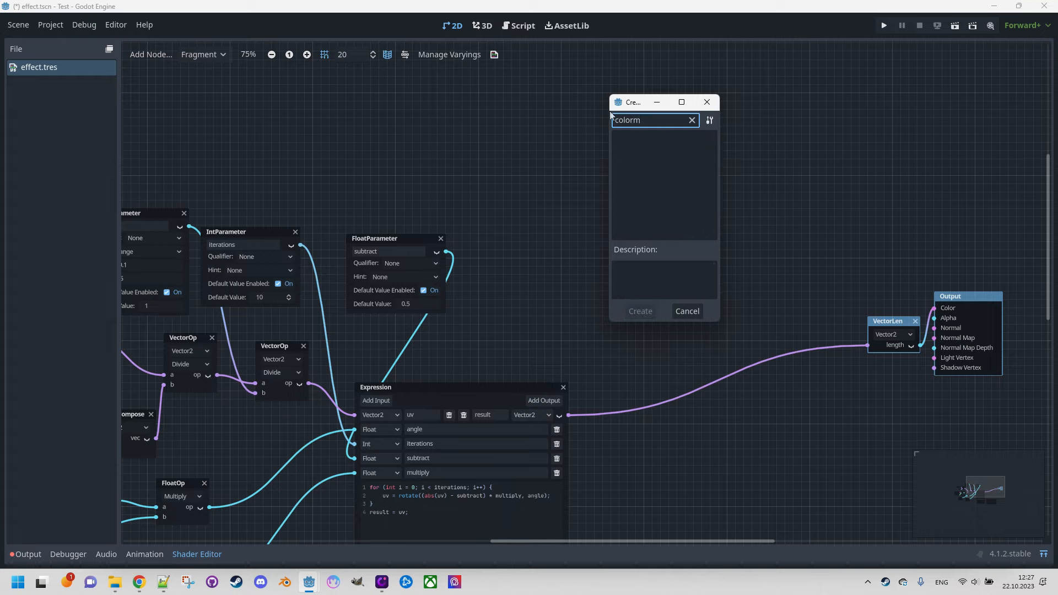
pyautogui.press('BackSpace')
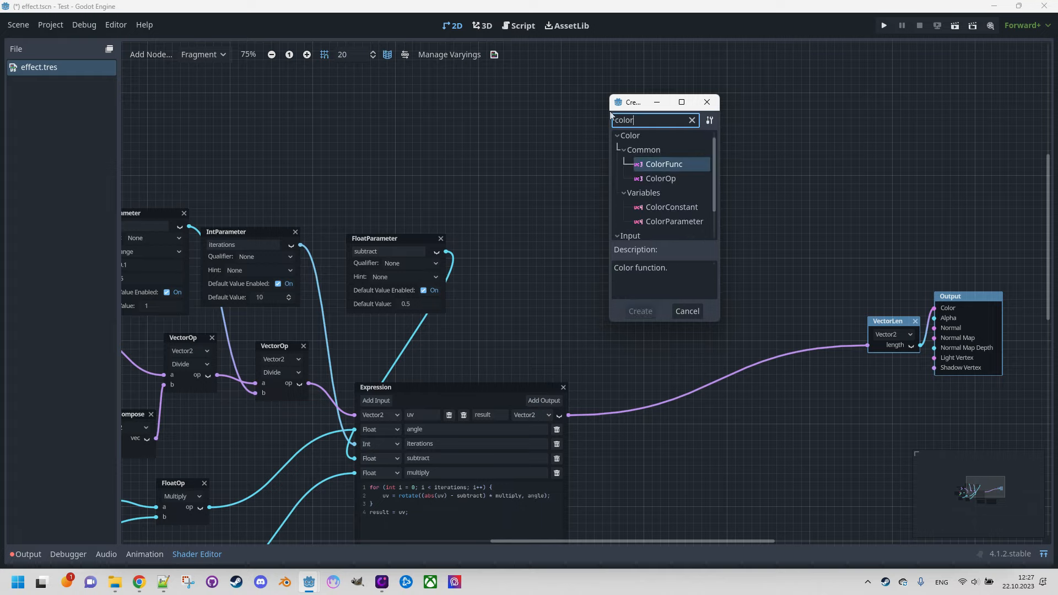
pyautogui.write('p')
pyautogui.doubleClick(665, 168)
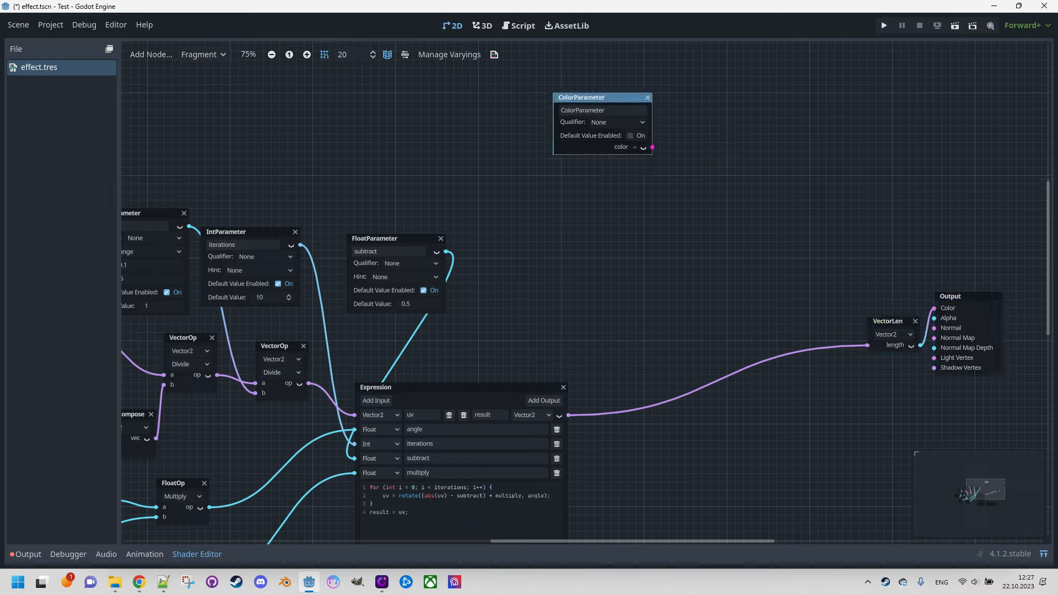
# Step: Name the new color parameter color_a and enable its default value
pyautogui.doubleClick(609, 110)
pyautogui.write('color_a')
pyautogui.press('Return')
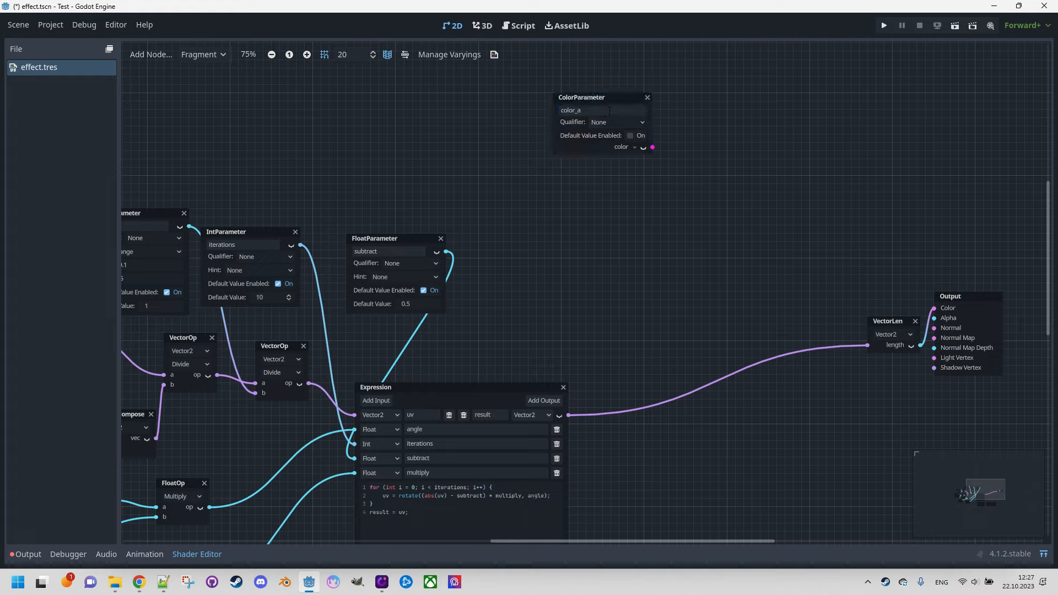
pyautogui.click(630, 136)
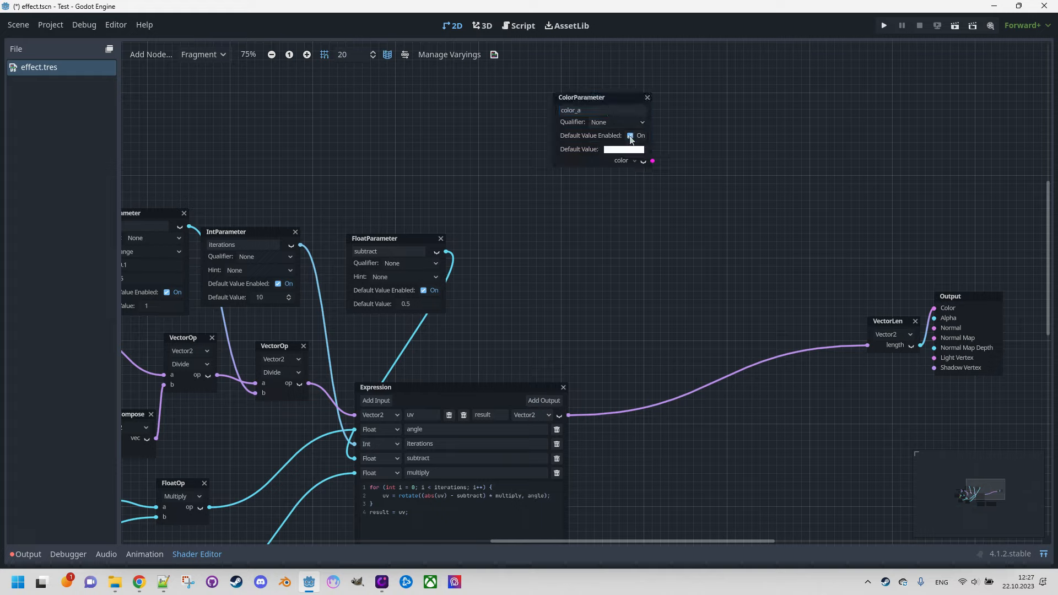
# Step: Set color_a's default color to raw values R 0.5, G 0.5 and B 0.5
pyautogui.click(621, 150)
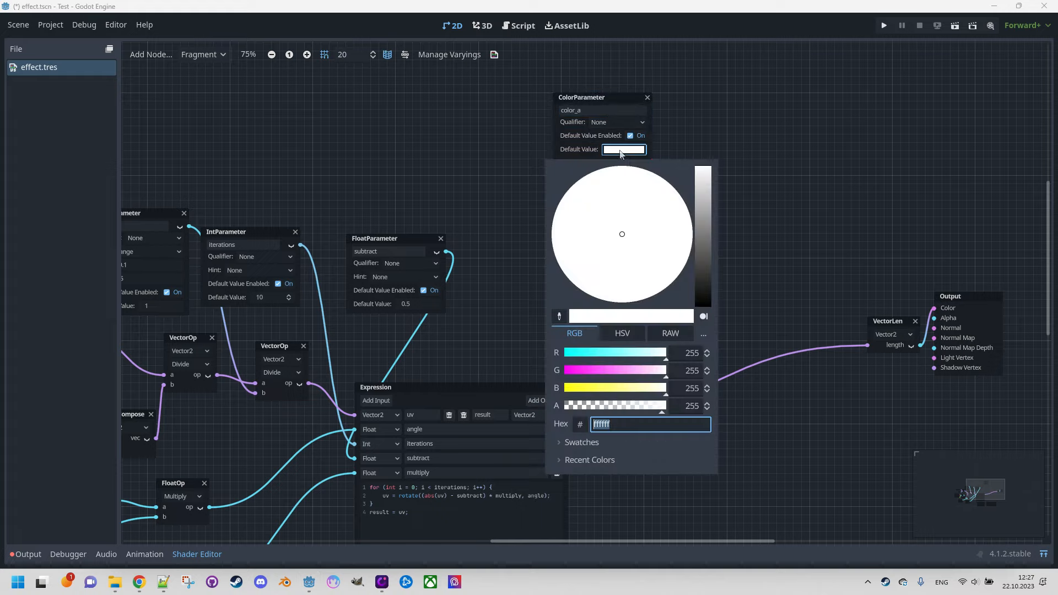
pyautogui.click(669, 334)
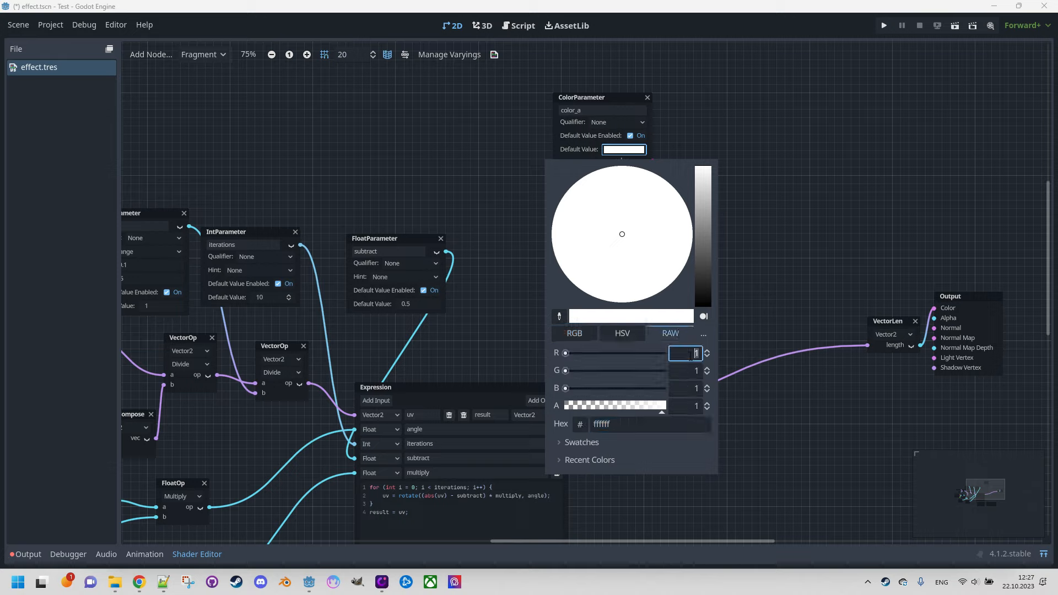
pyautogui.write('0.5')
pyautogui.press('Tab')
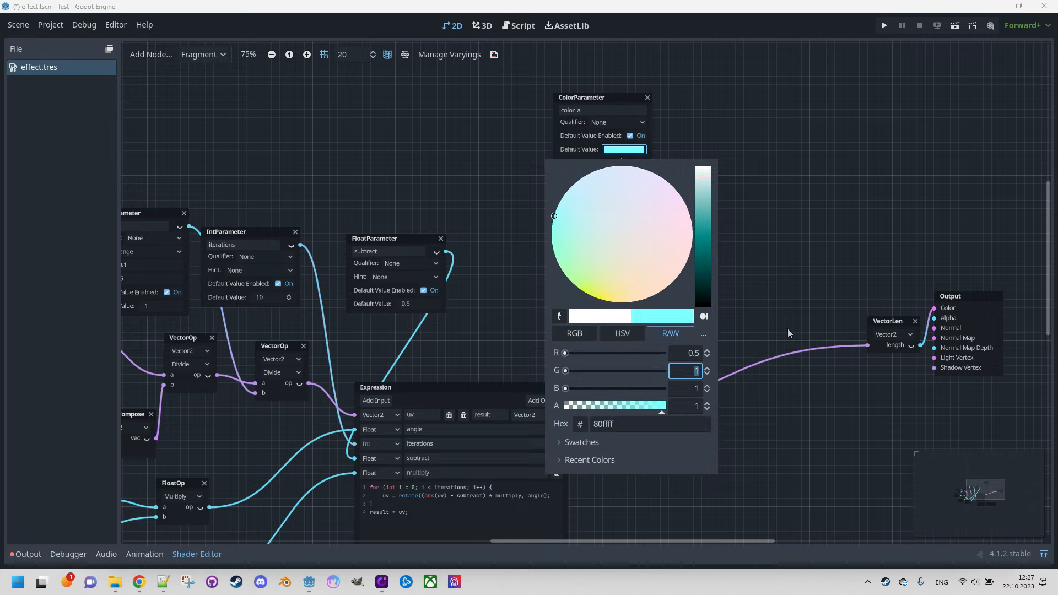
pyautogui.write('0.5')
pyautogui.press('Tab')
pyautogui.write('0.5')
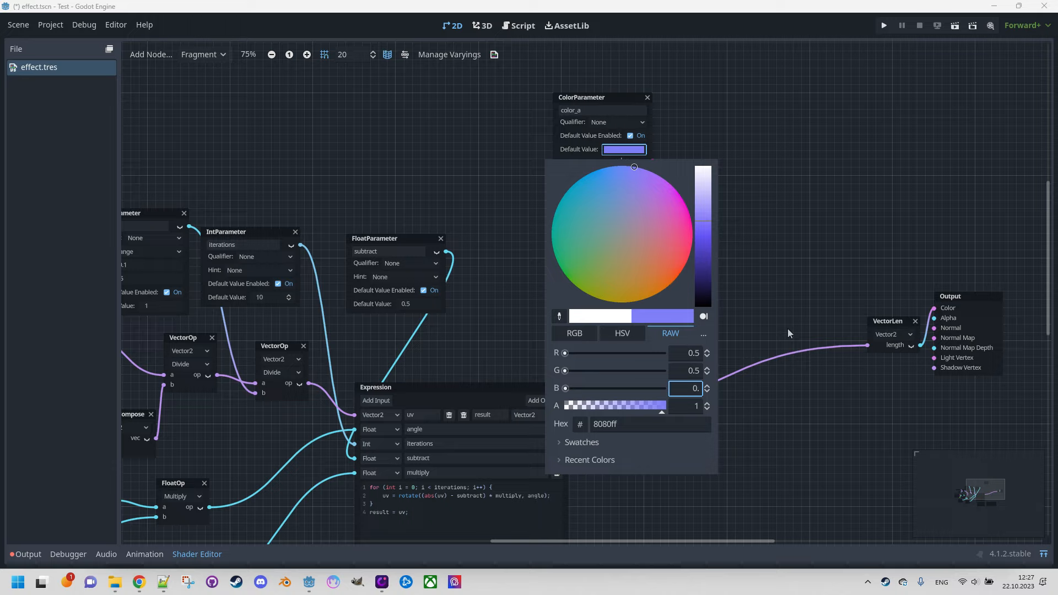
pyautogui.click(785, 219)
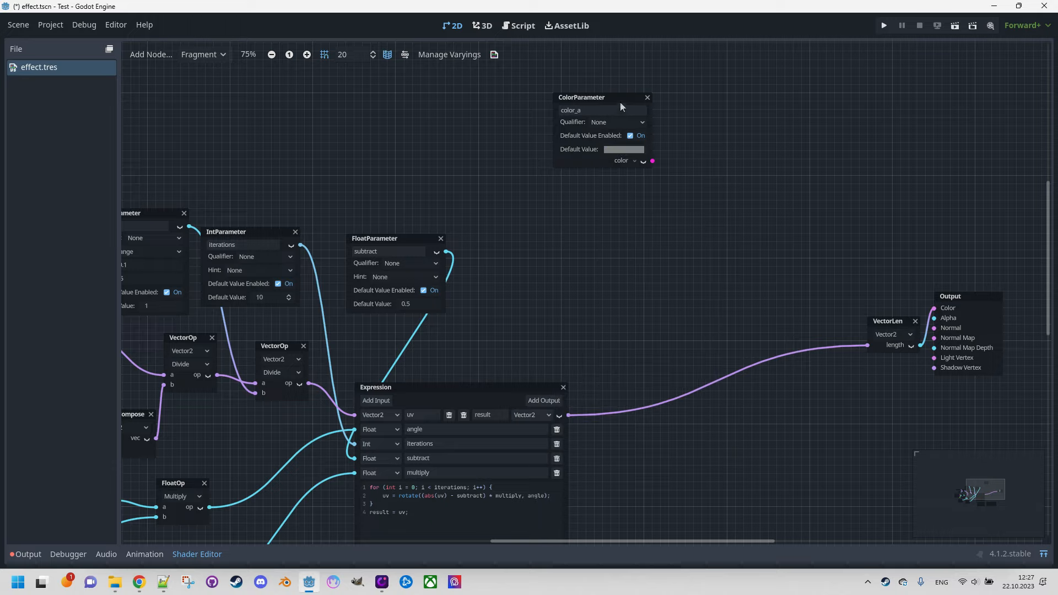
# Step: Duplicate the color_a node, place the copy directly below it and name it color_b
pyautogui.moveTo(617, 98); pyautogui.dragTo(620, 89)
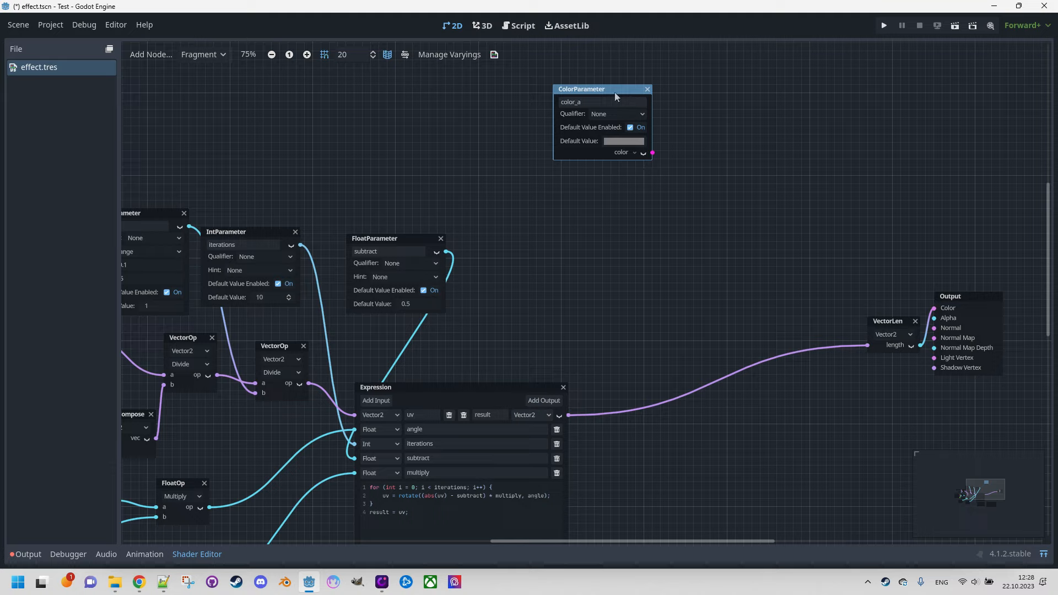
pyautogui.hotkey('ctrl', 'd')
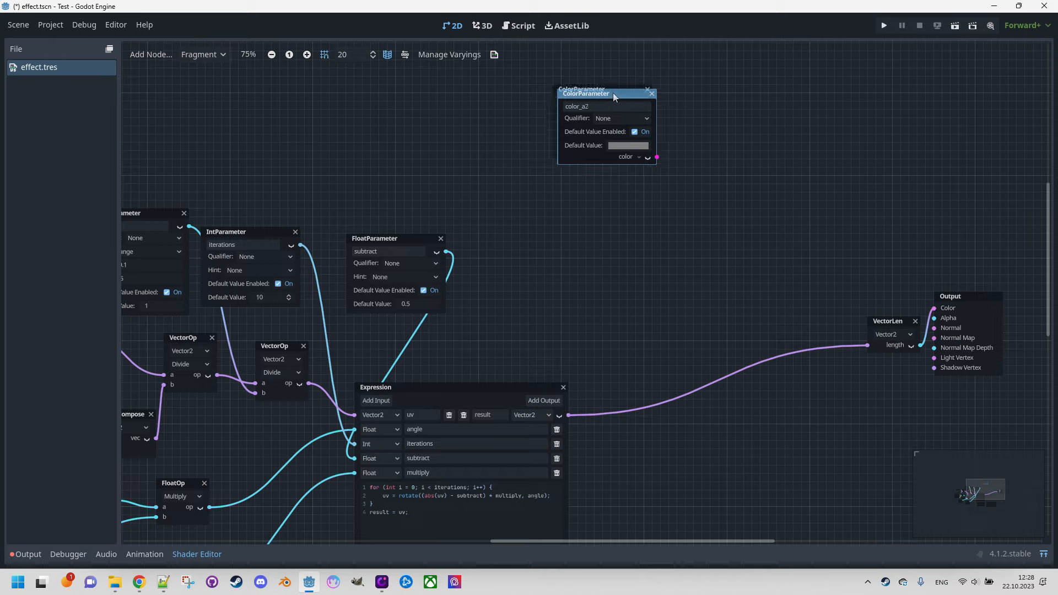
pyautogui.moveTo(614, 95); pyautogui.dragTo(608, 171)
pyautogui.click(612, 184)
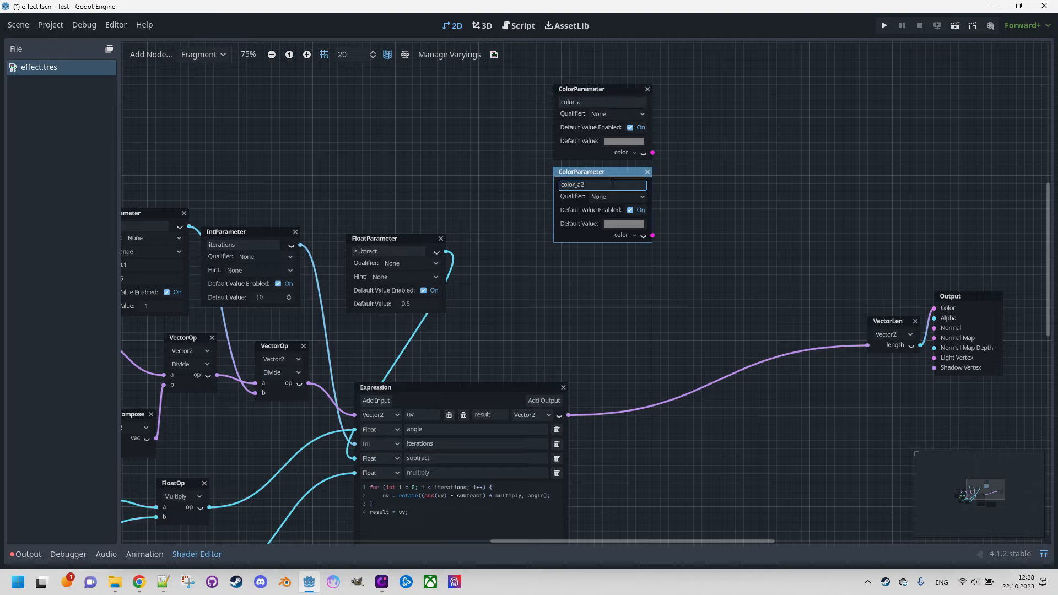
pyautogui.write('b')
pyautogui.press('Return')
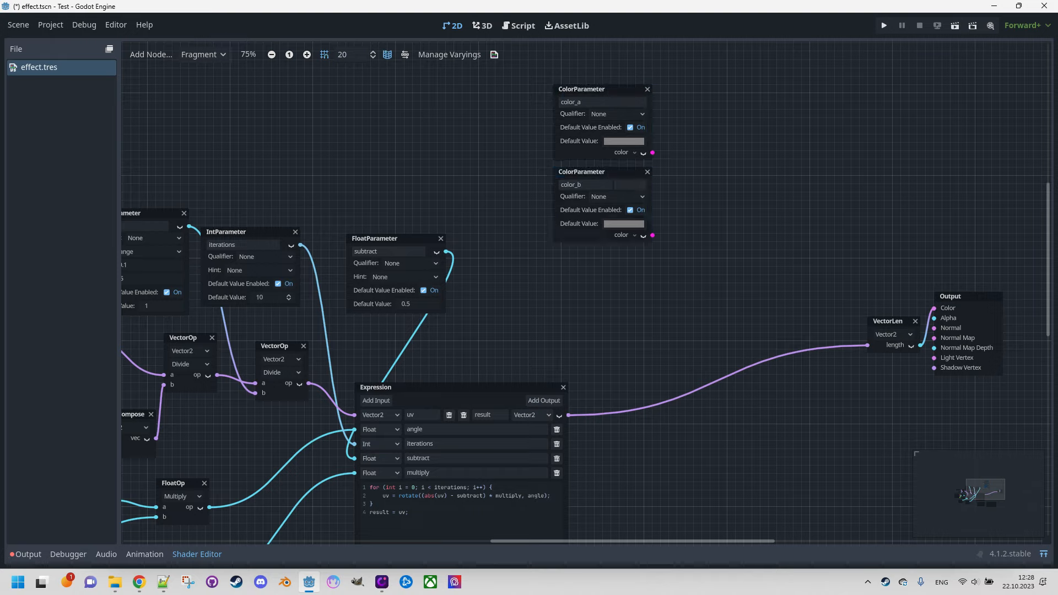
# Step: Duplicate the color_b node, place the copy directly below it and name it color_c
pyautogui.click(596, 174)
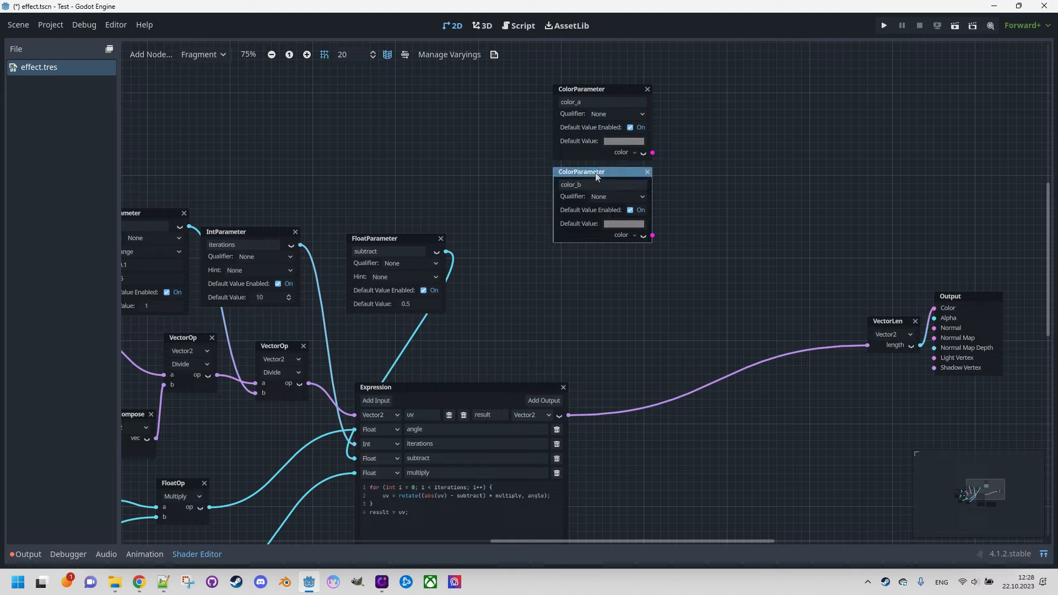
pyautogui.hotkey('ctrl', 'd')
pyautogui.moveTo(596, 237); pyautogui.dragTo(597, 257)
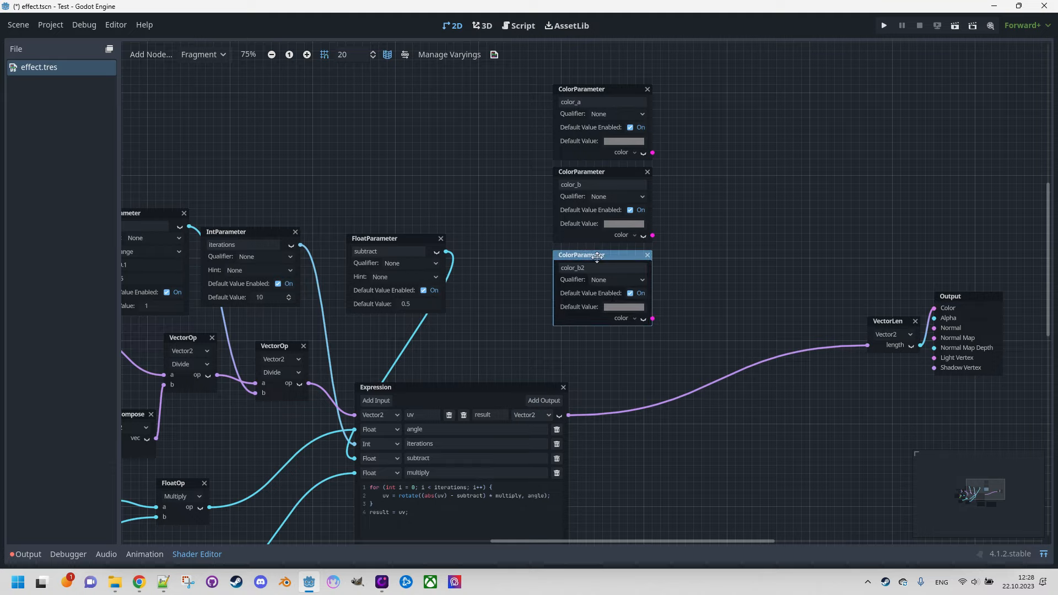
pyautogui.click(596, 269)
pyautogui.press('BackSpace')
pyautogui.press('BackSpace')
pyautogui.write('c')
pyautogui.press('Return')
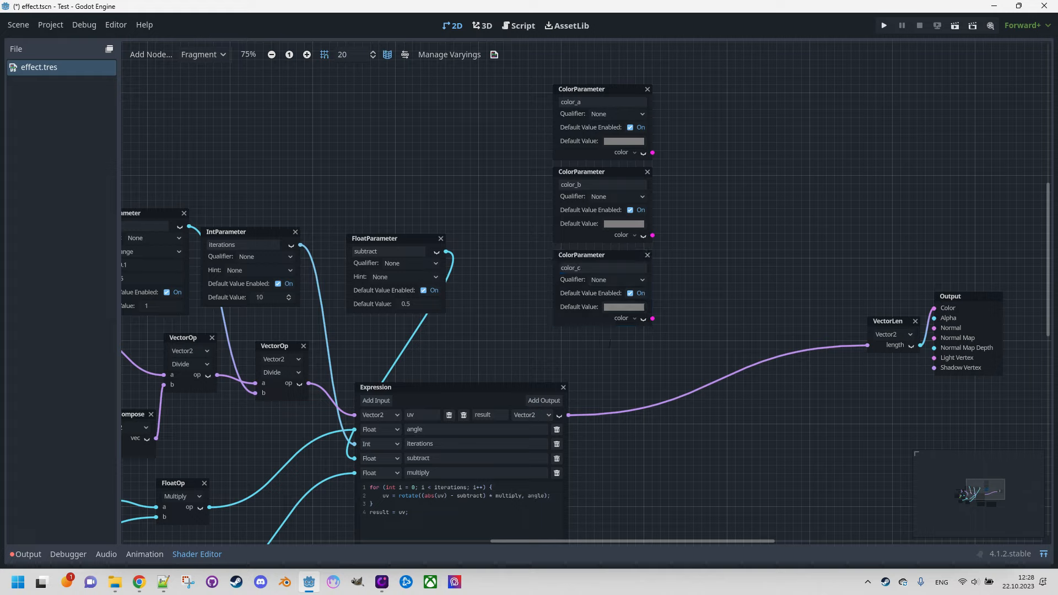
# Step: Set color_c's default color to raw values R 1 and G 1
pyautogui.click(623, 307)
pyautogui.click(669, 174)
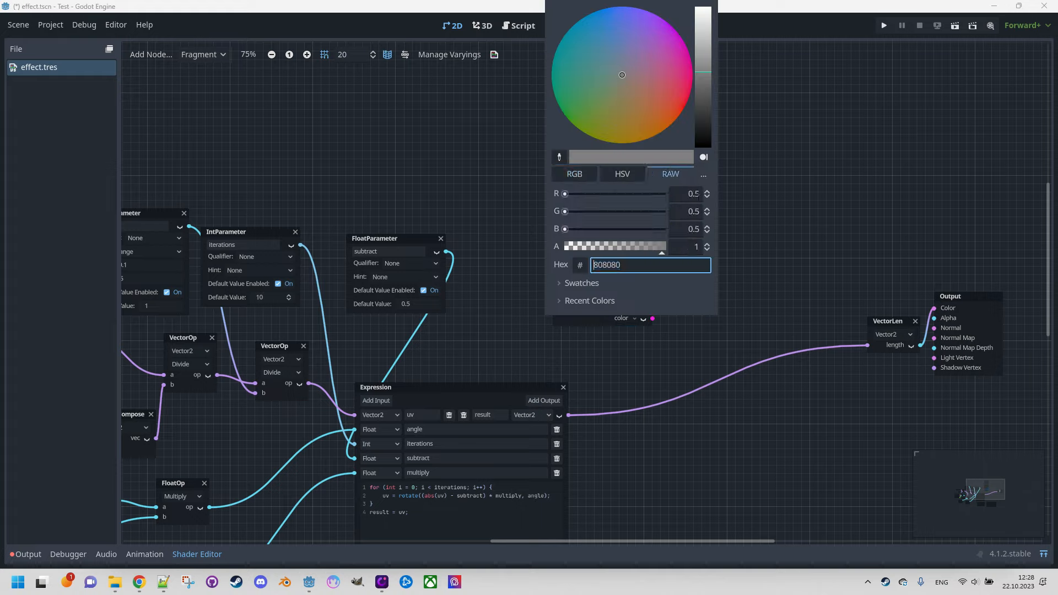
pyautogui.click(695, 193)
pyautogui.write('1')
pyautogui.press('Tab')
pyautogui.write('1')
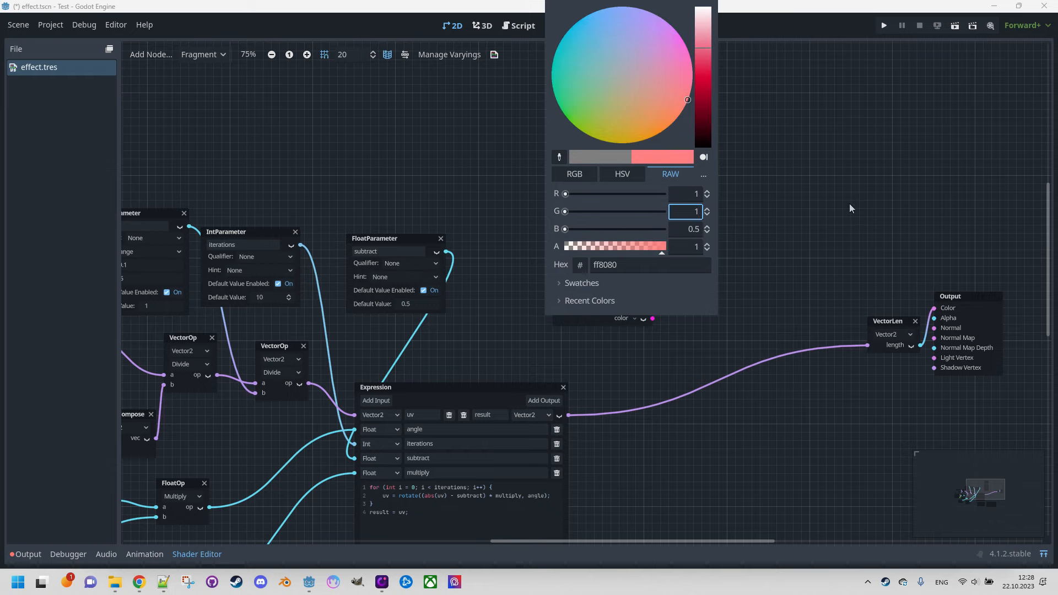
pyautogui.press('Return')
pyautogui.click(847, 203)
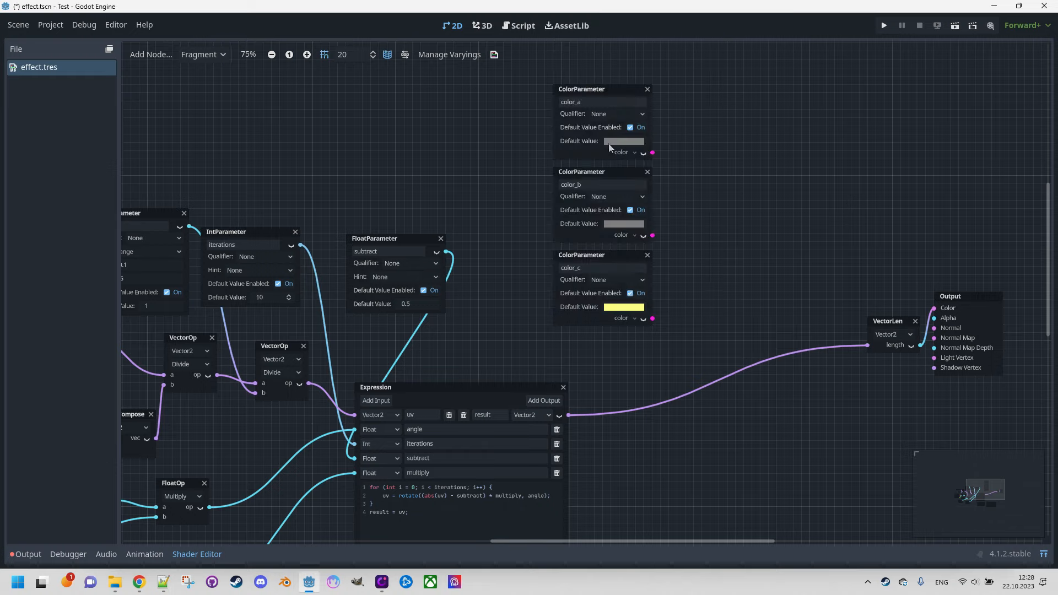
# Step: Shift the three color parameters up, then duplicate color_c below them and name the copy color_d
pyautogui.moveTo(531, 84); pyautogui.dragTo(716, 328)
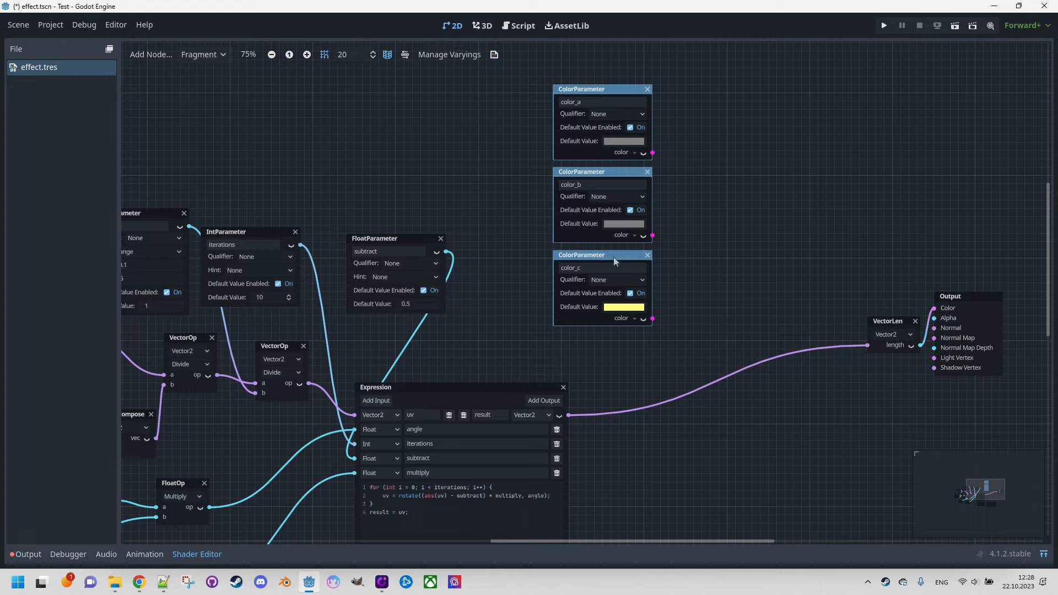
pyautogui.moveTo(613, 256); pyautogui.dragTo(602, 295)
pyautogui.click(695, 204)
pyautogui.click(608, 217)
pyautogui.hotkey('ctrl', 'd')
pyautogui.click(602, 309)
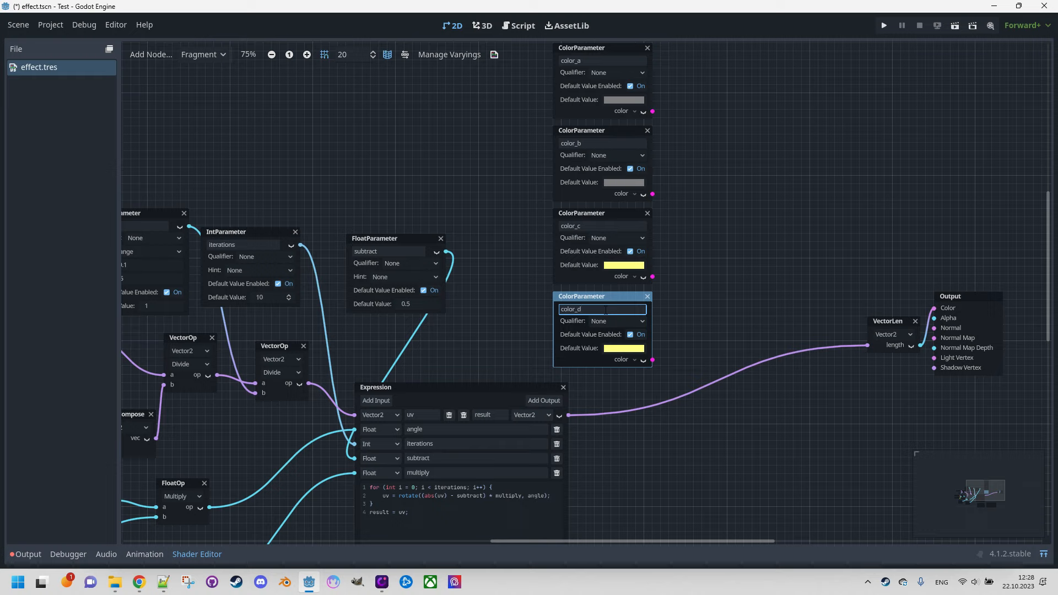
# Step: Set color_d's default color to raw values R 0.8, G 0.9 and B 0.3
pyautogui.click(624, 348)
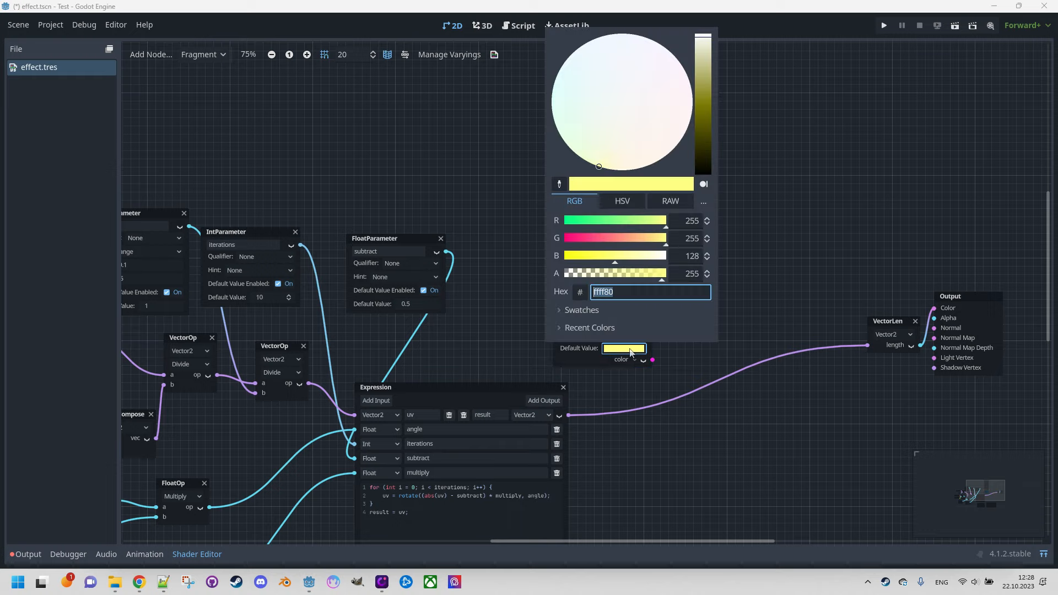
pyautogui.click(671, 201)
pyautogui.click(696, 220)
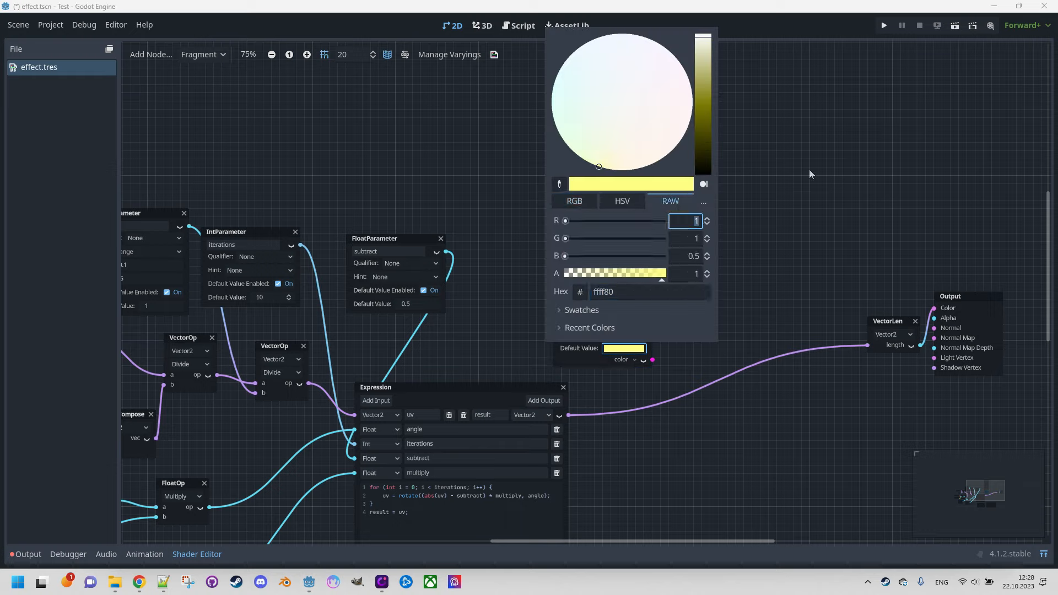
pyautogui.write('0.8')
pyautogui.press('Tab')
pyautogui.write('0.9')
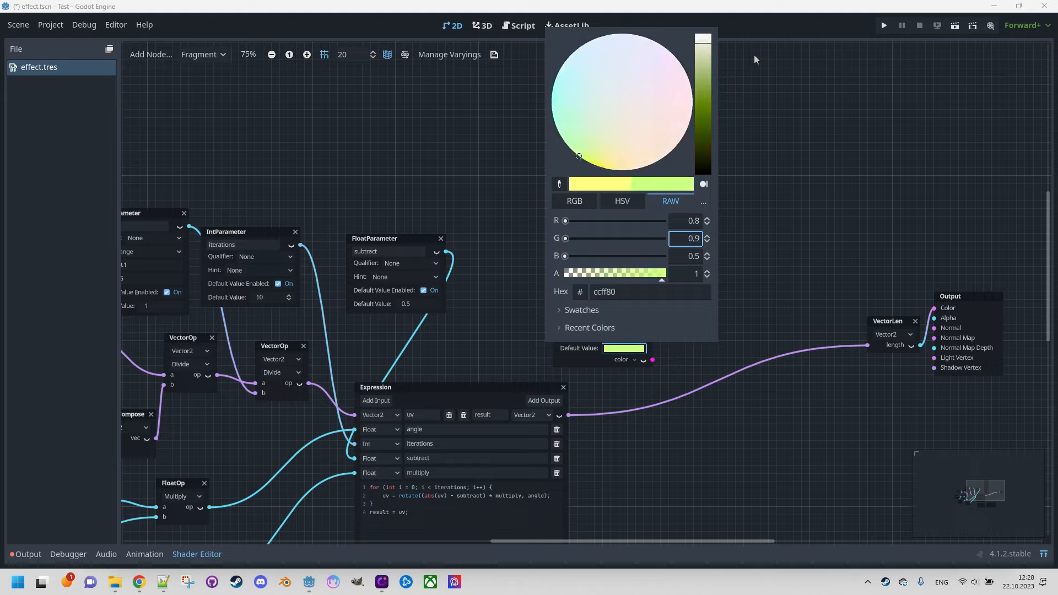
pyautogui.press('Tab')
pyautogui.write('0.3')
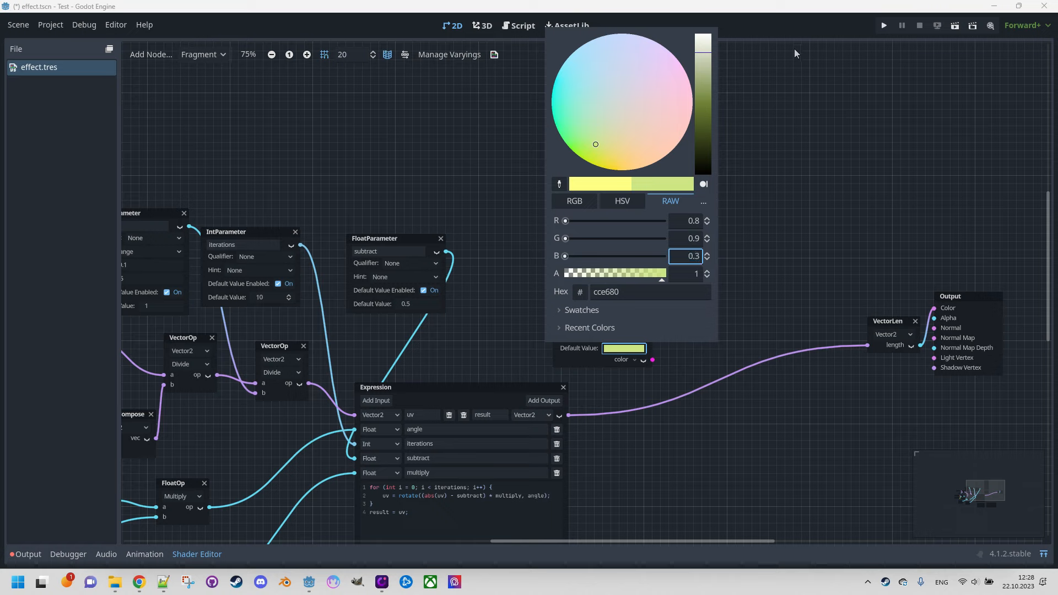
pyautogui.click(830, 162)
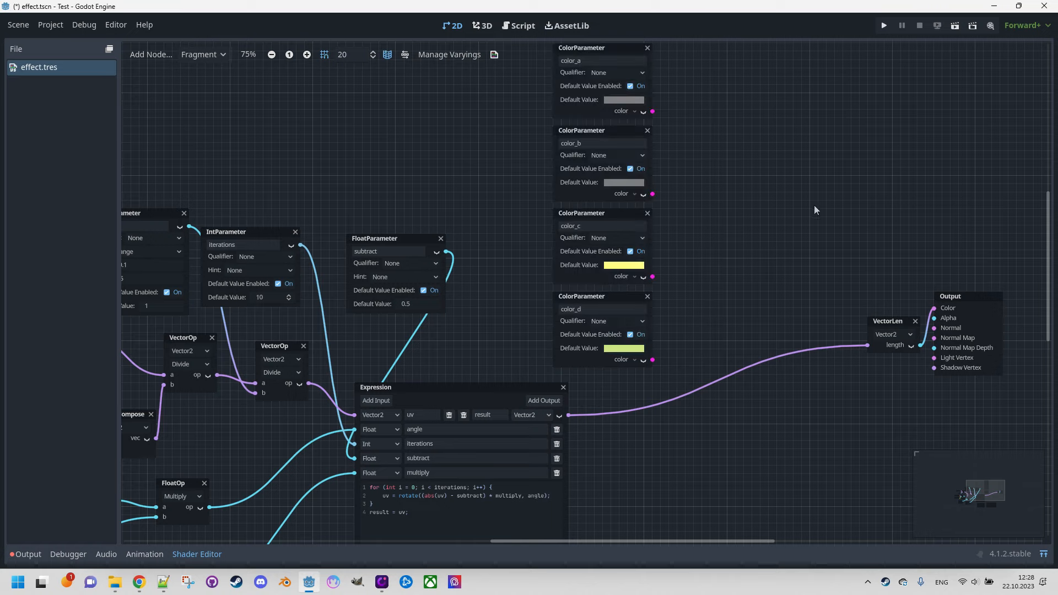
# Step: Add an Expression node between the color parameters and the Output node, enlarging it to fit its ports and code
pyautogui.moveTo(815, 211); pyautogui.dragTo(750, 178, button='middle')
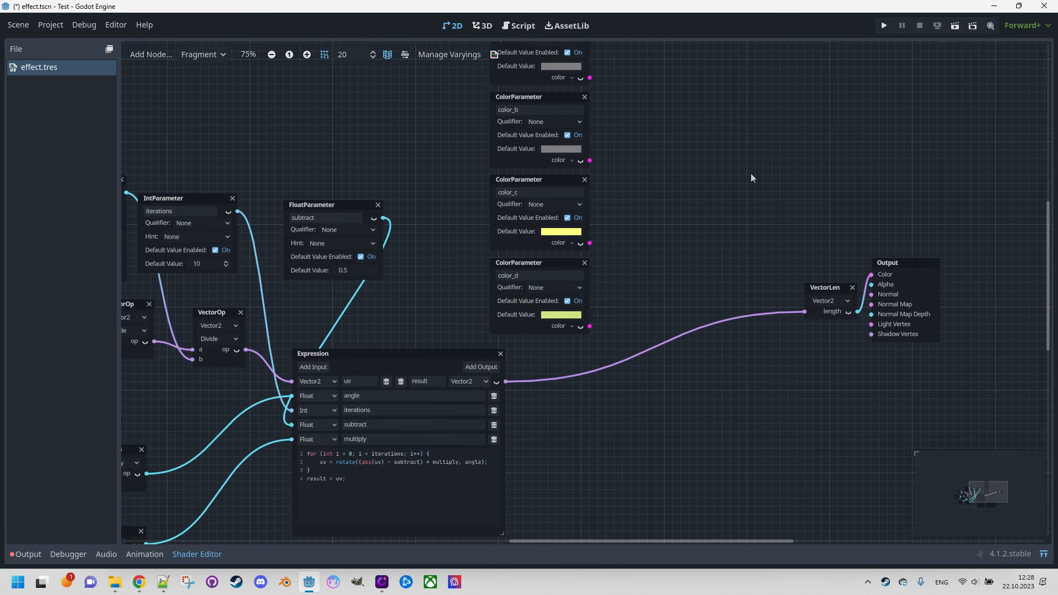
pyautogui.rightClick(644, 174)
pyautogui.write('expre')
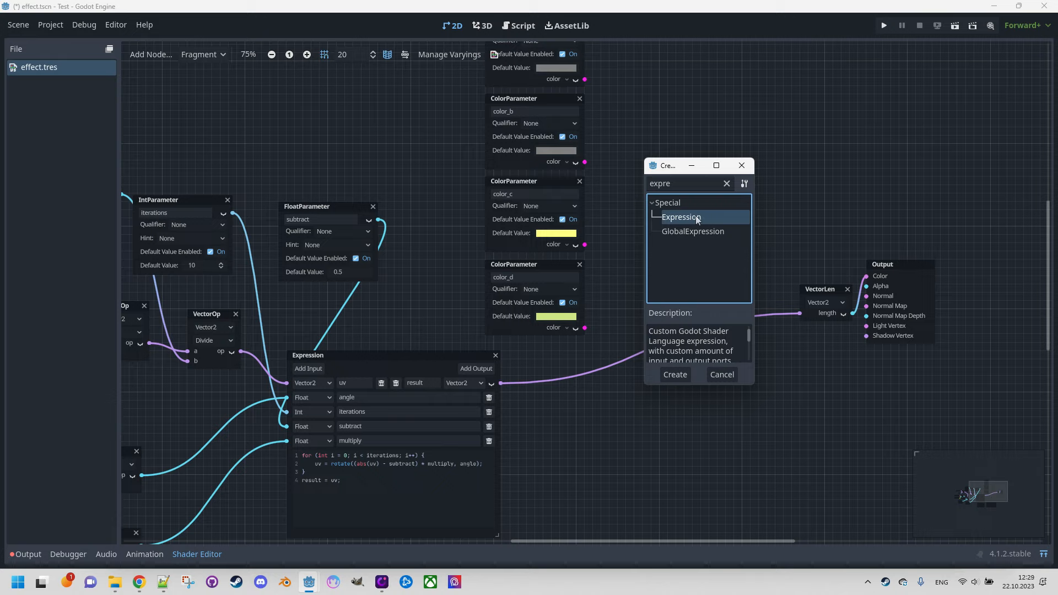
pyautogui.doubleClick(695, 216)
pyautogui.moveTo(745, 232); pyautogui.dragTo(849, 269)
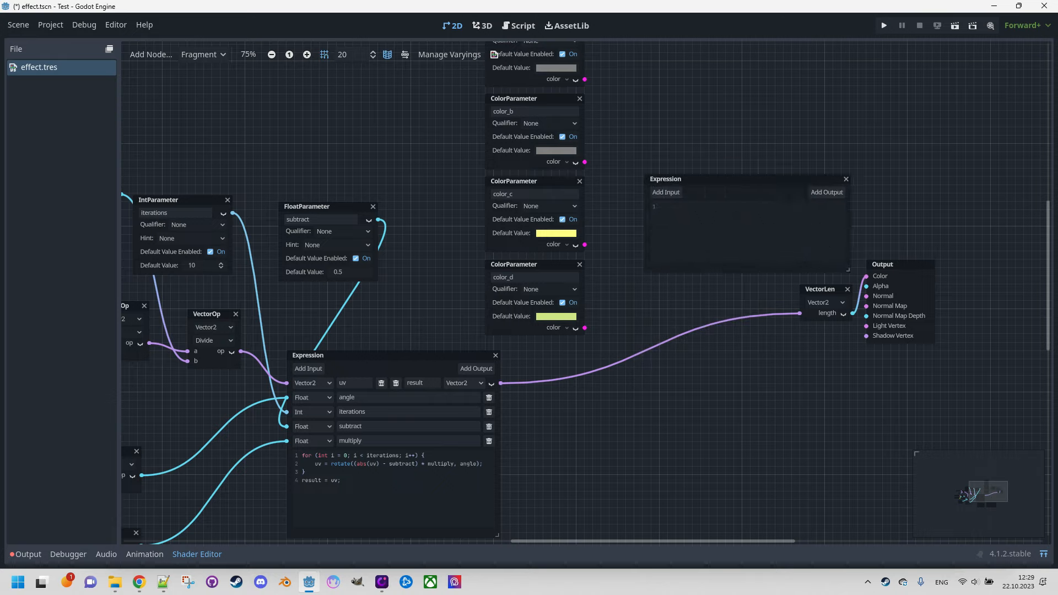
pyautogui.moveTo(758, 179); pyautogui.dragTo(732, 173)
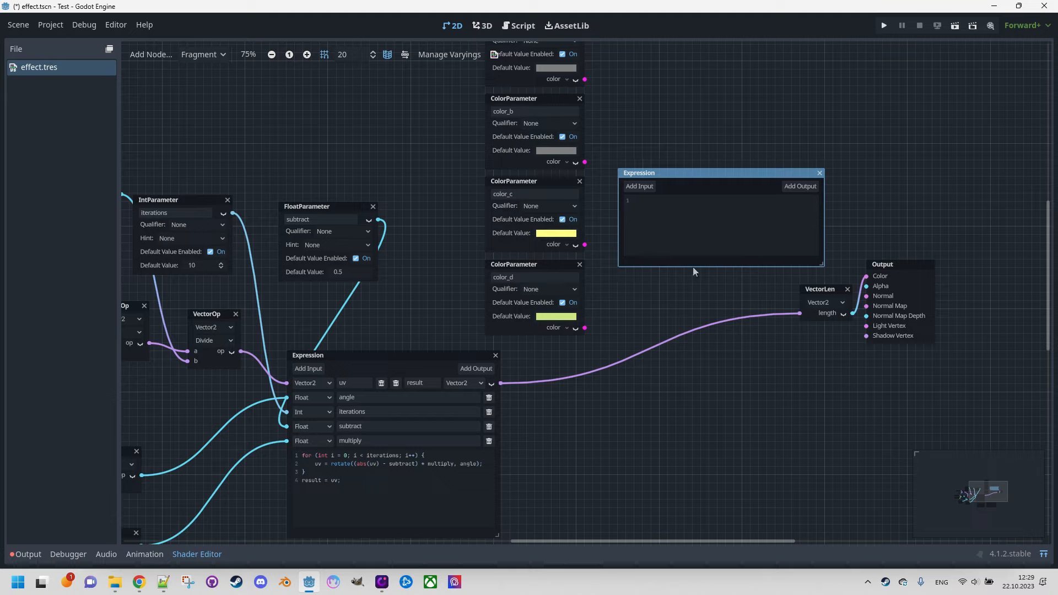
# Step: Add a Vector3 input named color_a to the new Expression node
pyautogui.click(636, 186)
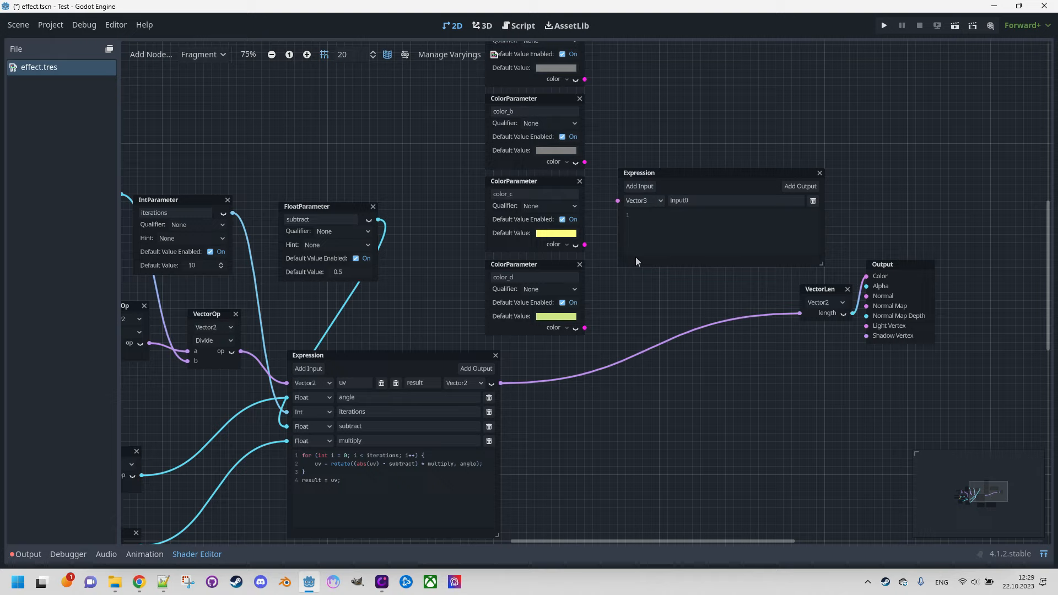
pyautogui.click(650, 203)
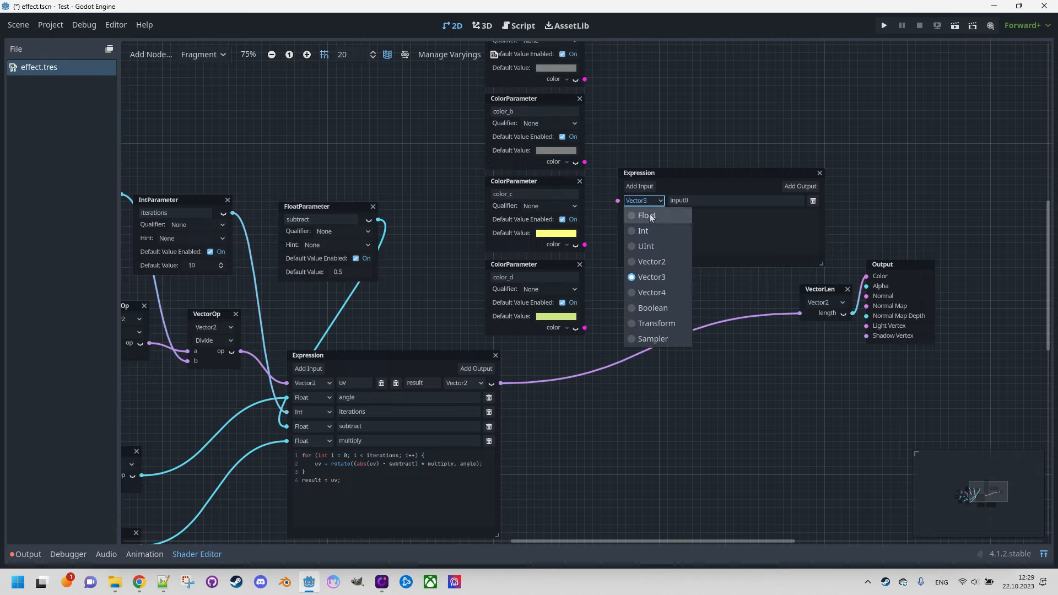
pyautogui.click(711, 200)
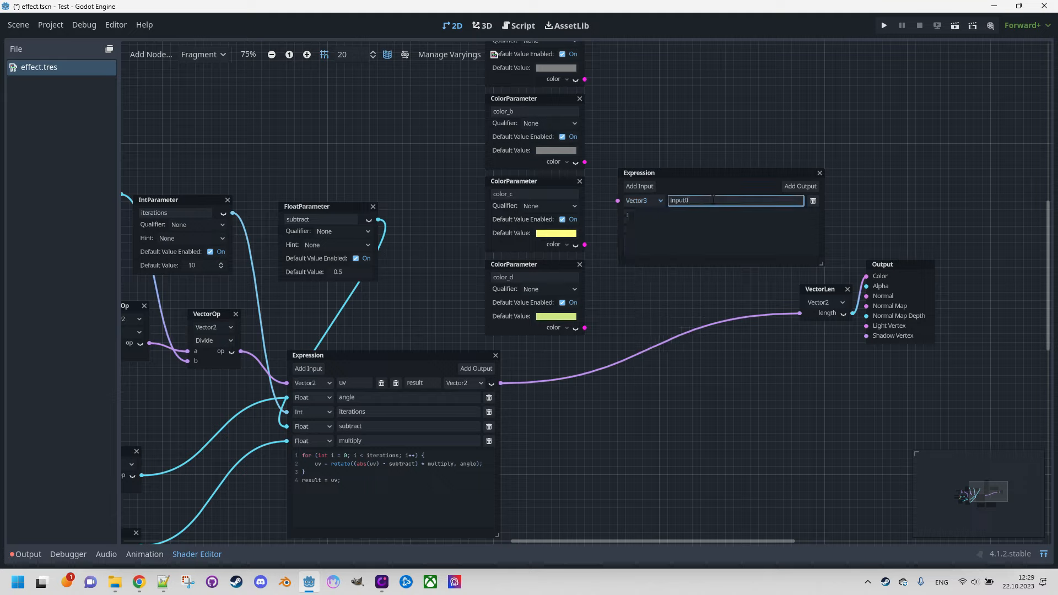
pyautogui.write('col')
pyautogui.press('BackSpace')
pyautogui.press('BackSpace')
pyautogui.press('BackSpace')
pyautogui.press('BackSpace')
pyautogui.press('BackSpace')
pyautogui.press('BackSpace')
pyautogui.write('color')
# Step: Add two more Vector3 inputs to the new Expression node, named color_b and color_c
pyautogui.click(639, 186)
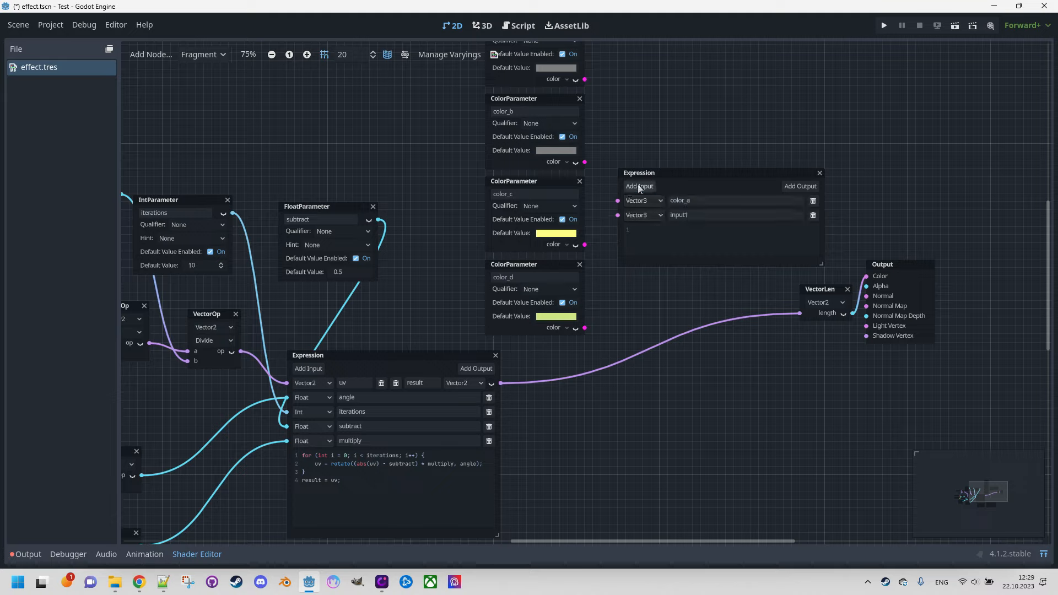
pyautogui.click(696, 216)
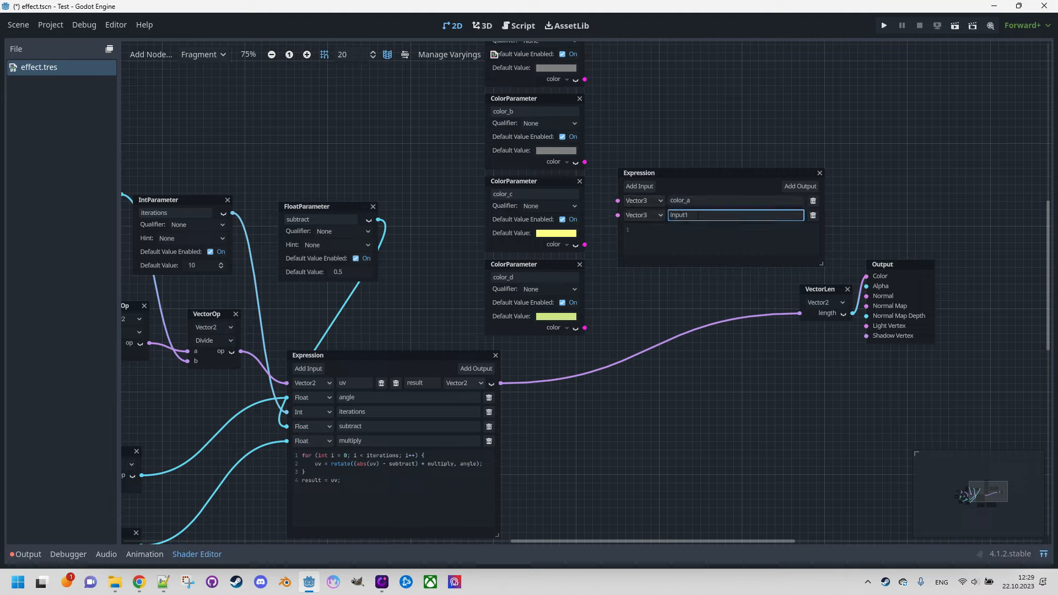
pyautogui.hotkey('ctrl', 'a')
pyautogui.write('color')
pyautogui.click(639, 186)
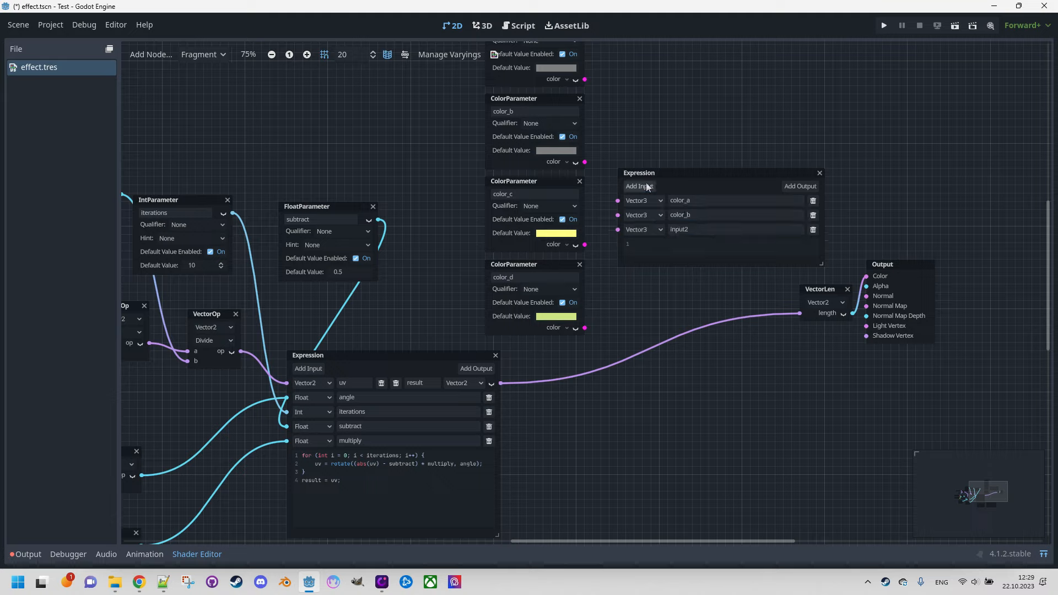
pyautogui.click(689, 231)
pyautogui.hotkey('ctrl', 'a')
pyautogui.write('co')
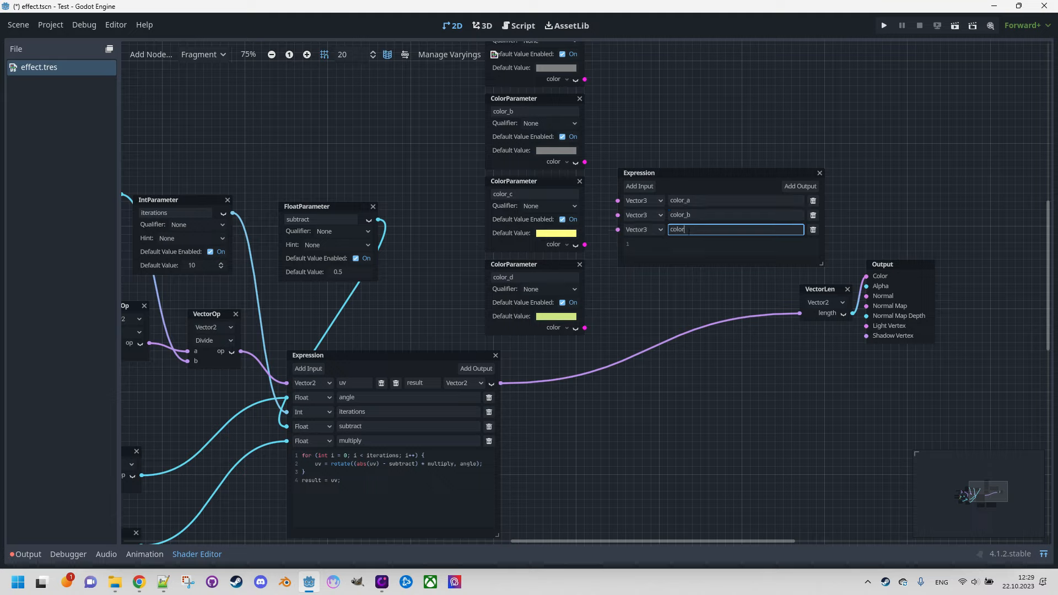
# Step: Add a fourth Vector3 input named color_d to the new Expression node
pyautogui.click(638, 187)
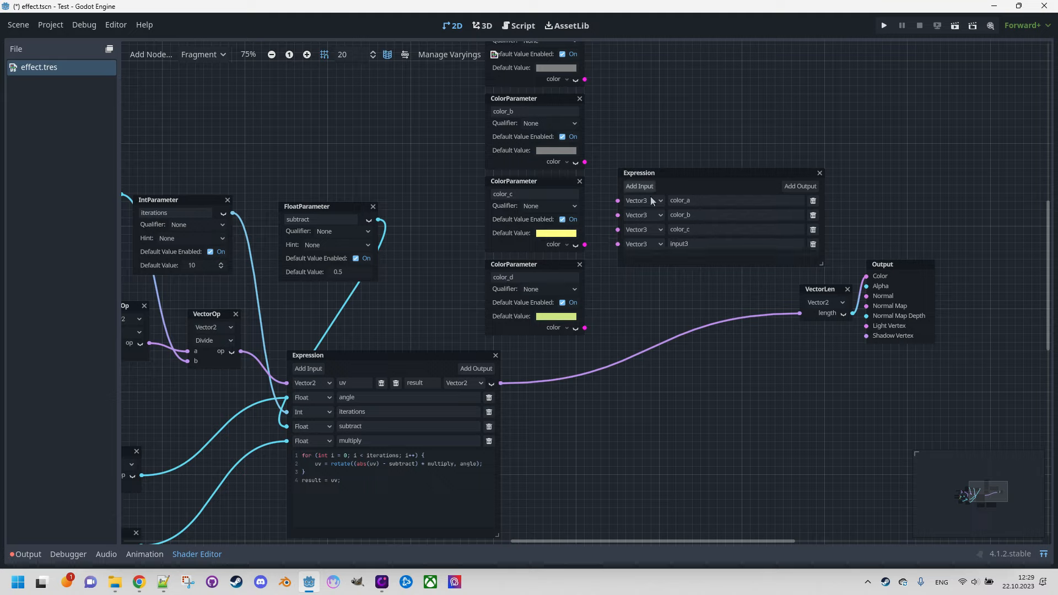
pyautogui.click(695, 244)
pyautogui.hotkey('ctrl', 'a')
pyautogui.write('color')
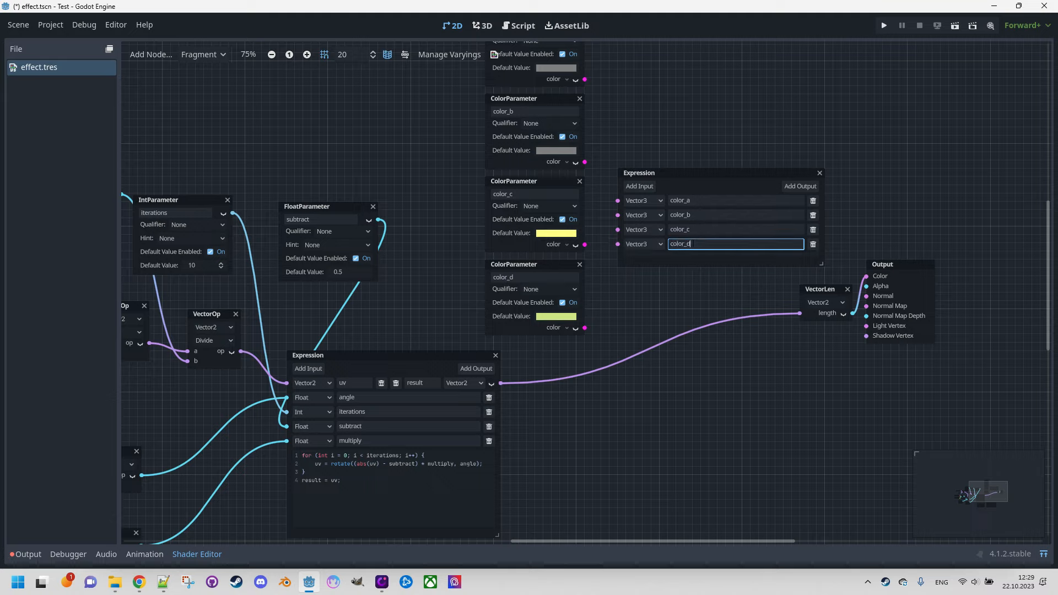
pyautogui.write('_d')
pyautogui.click(675, 288)
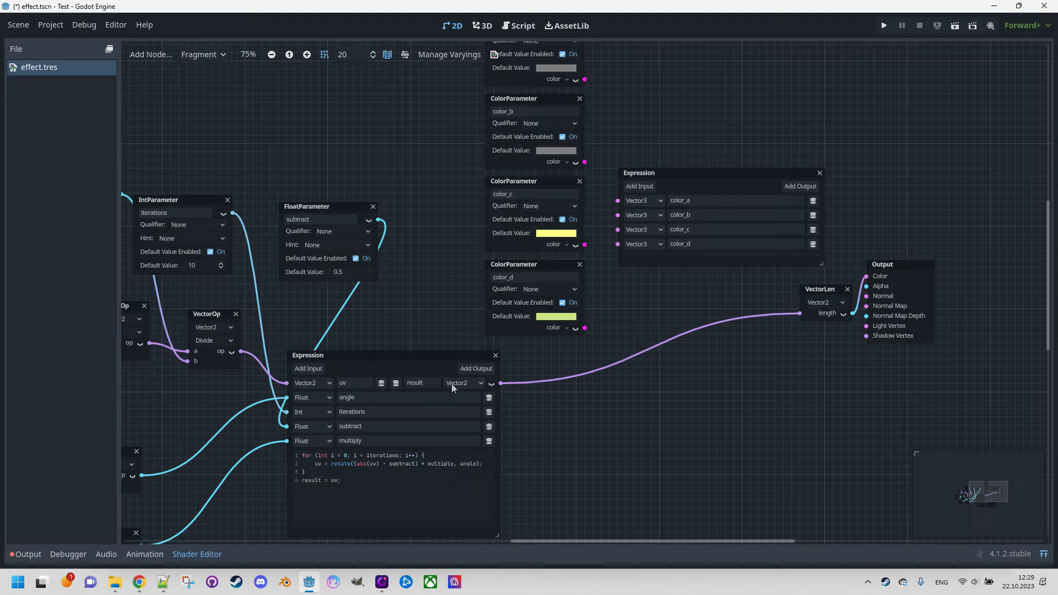
# Step: Add a Vector2 input named uv below color_d on the new Expression node
pyautogui.click(639, 187)
pyautogui.click(643, 259)
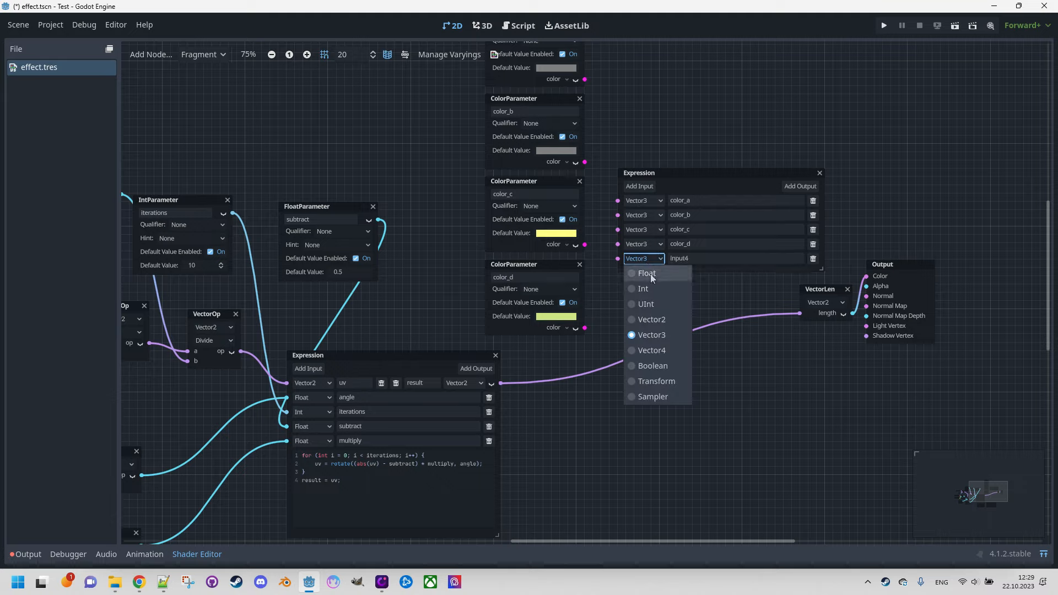
pyautogui.click(651, 320)
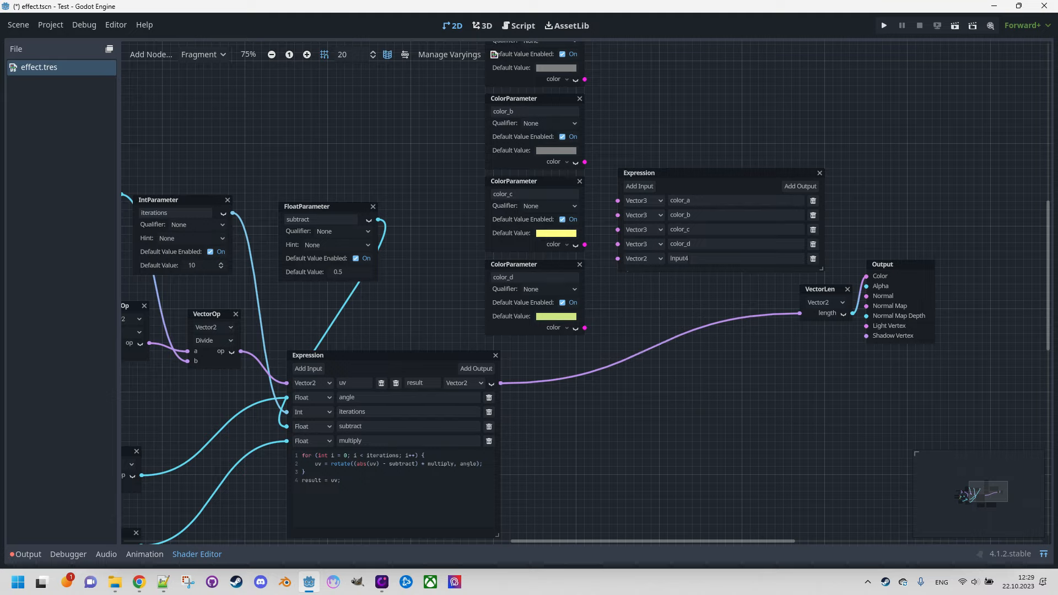
pyautogui.doubleClick(687, 259)
pyautogui.write('uv')
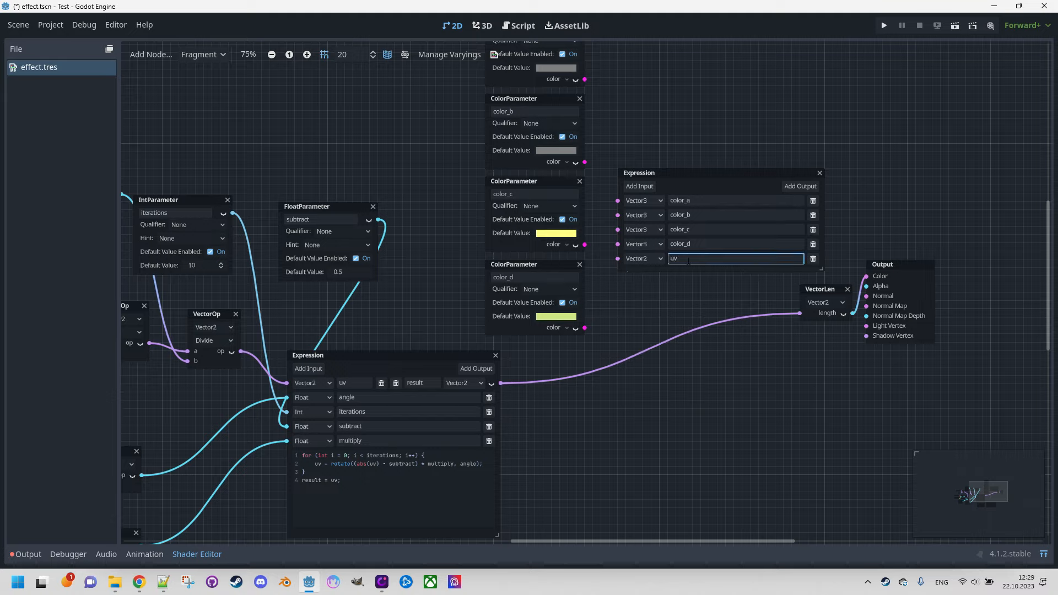
# Step: Add a Vector3 output named result to the new Expression node
pyautogui.click(800, 186)
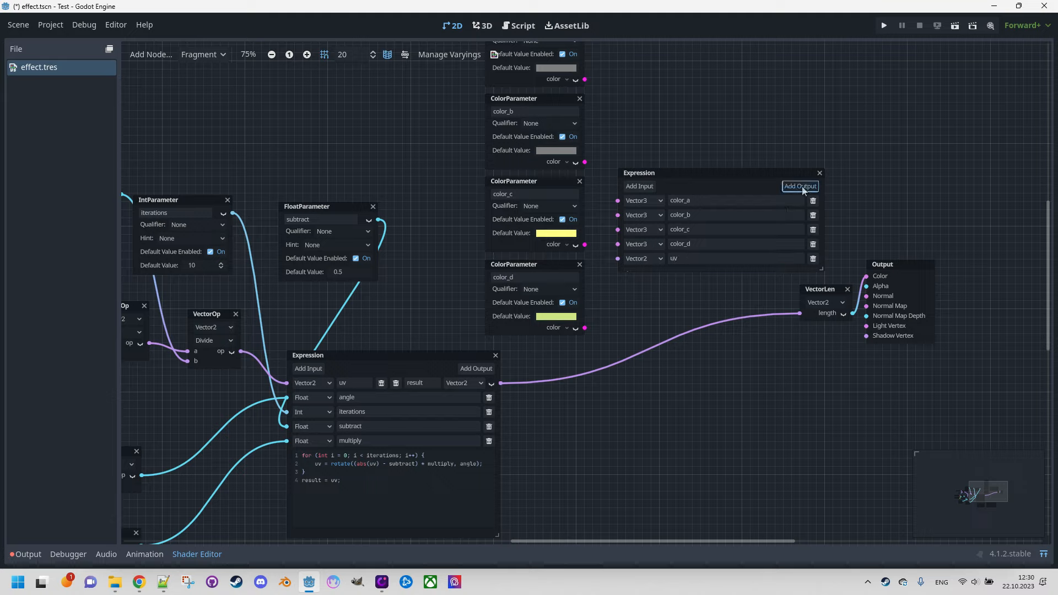
pyautogui.doubleClick(755, 200)
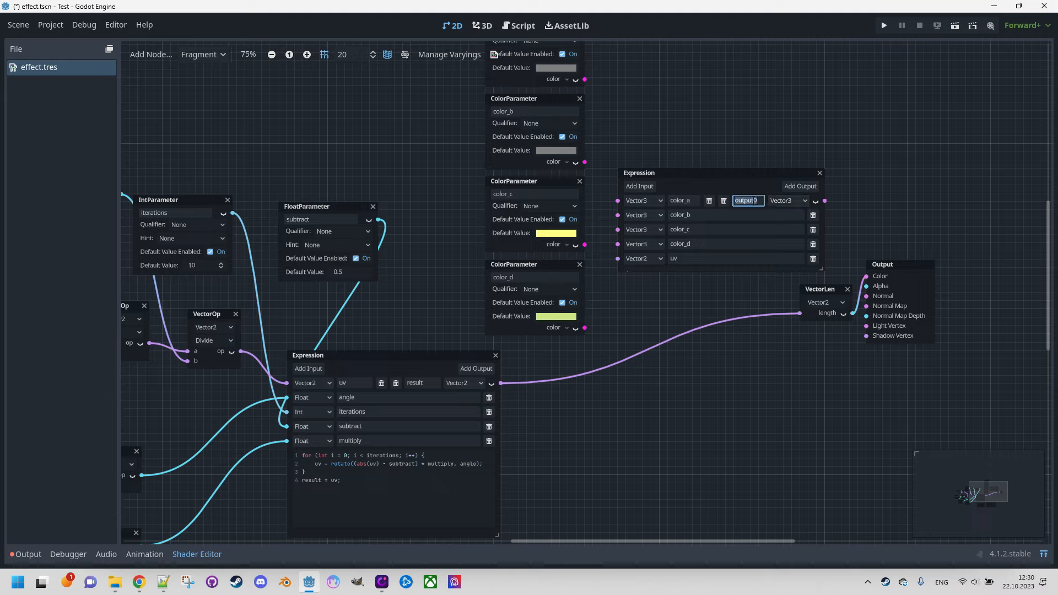
pyautogui.write('result')
pyautogui.click(867, 160)
# Step: Move the VectorLen and Output nodes further right and enlarge the new Expression node to make room for its code
pyautogui.moveTo(852, 263); pyautogui.dragTo(921, 326)
pyautogui.moveTo(830, 286); pyautogui.dragTo(905, 278)
pyautogui.click(717, 294)
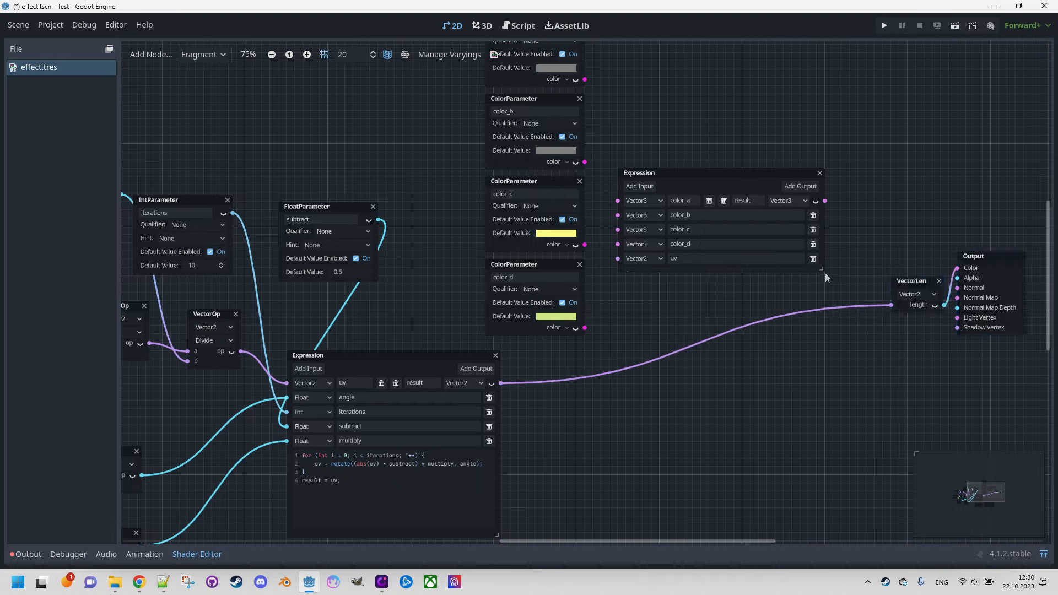
pyautogui.moveTo(825, 274); pyautogui.dragTo(869, 392)
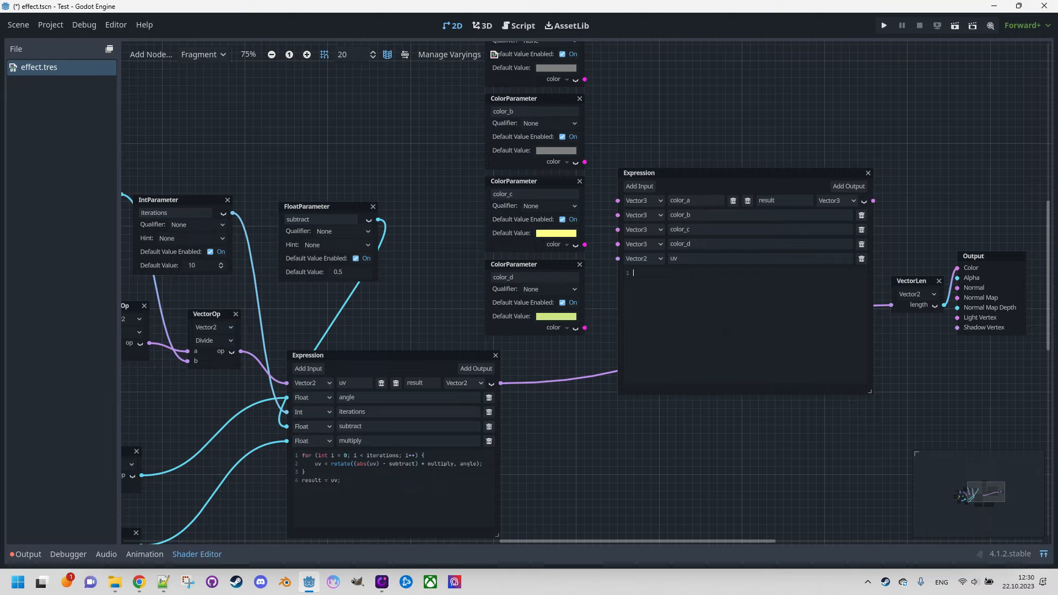
# Step: Write the new Expression's first code line: vec3 p = palette(length(uv), color_a, color_b, color_c, color_d);
pyautogui.write('vec3 p = pate')
pyautogui.write('le')
pyautogui.write('th(uv), colo')
pyautogui.press('Left')
pyautogui.hotkey('shift', 'Left')
pyautogui.hotkey('shift', 'Left')
pyautogui.hotkey('shift', 'Left')
pyautogui.hotkey('shift', 'Left')
pyautogui.hotkey('shift', 'Left')
pyautogui.hotkey('shift', 'Left')
pyautogui.press('Right')
pyautogui.write('color_b, color_c, color_d')
pyautogui.press('Return')
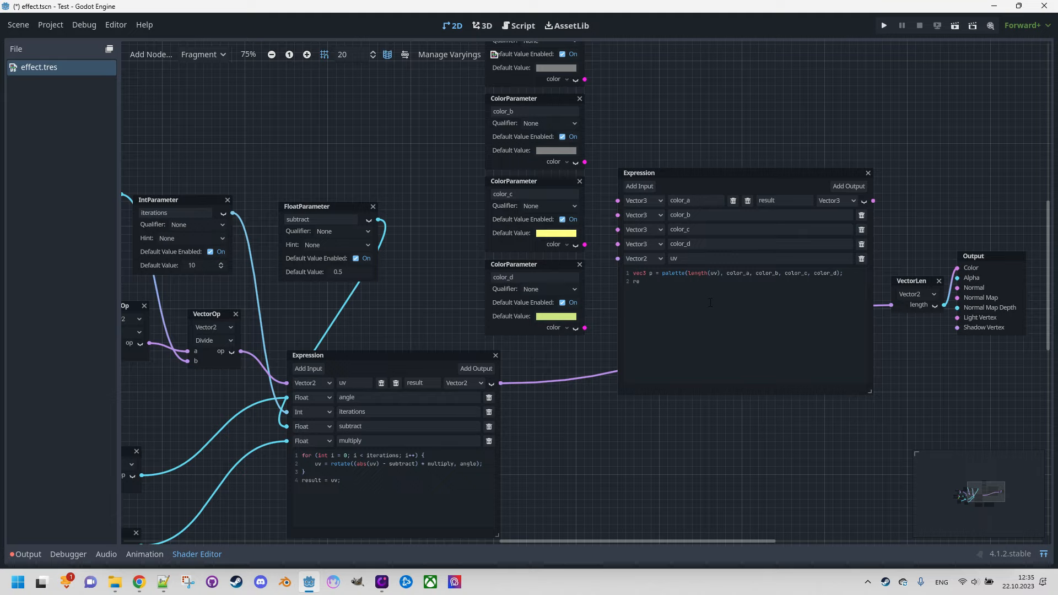
# Step: Write the second code line: result = clamp(vec3(length(uv) * p), vec3(0.0), vec3(1.0));
pyautogui.write('sult')
pyautogui.write('mp')
pyautogui.write('(vec')
pyautogui.write('3')
pyautogui.write('(ledgth')
pyautogui.write('(')
pyautogui.press('BackSpace')
pyautogui.press('BackSpace')
pyautogui.press('BackSpace')
pyautogui.press('BackSpace')
pyautogui.keyDown('ctrl'); pyautogui.scroll(4, 710, 302); pyautogui.keyUp('ctrl')
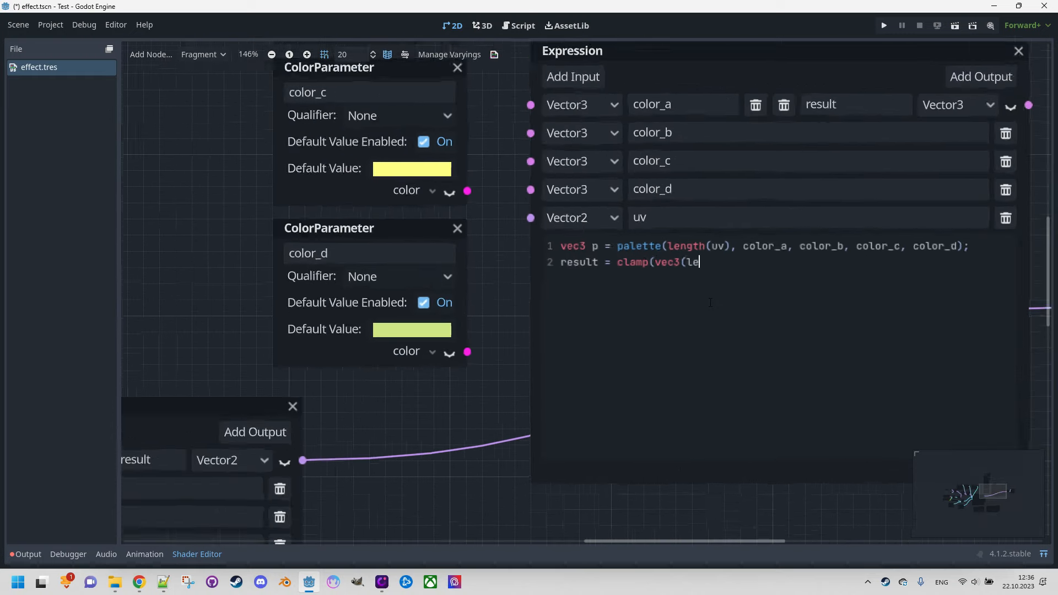
pyautogui.keyDown('ctrl'); pyautogui.scroll(-1, 710, 303); pyautogui.keyUp('ctrl')
pyautogui.write('ngth')
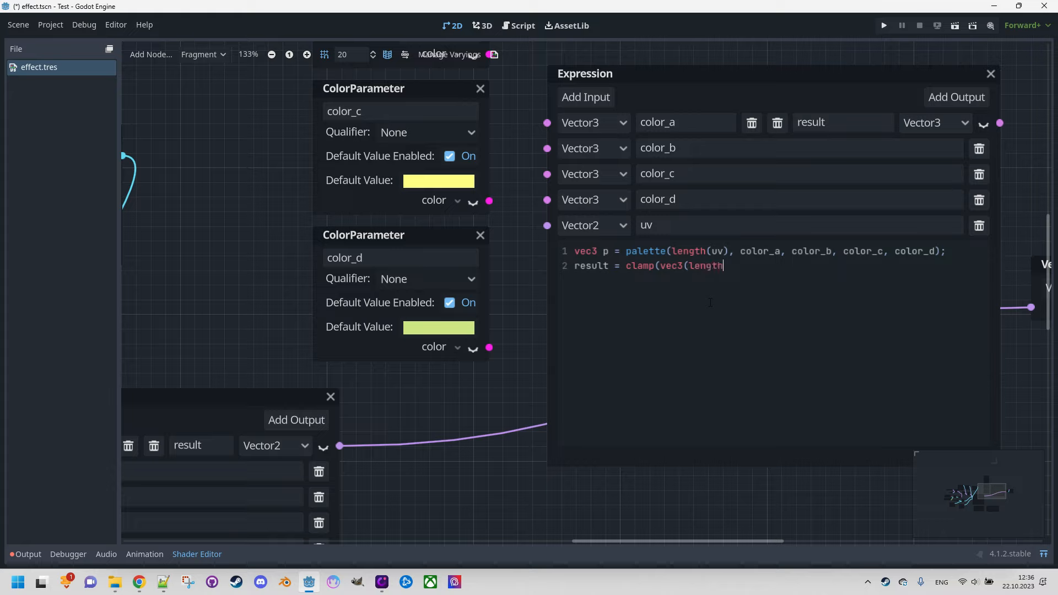
pyautogui.write('(uv) * p), vec3(0,0), vec3(')
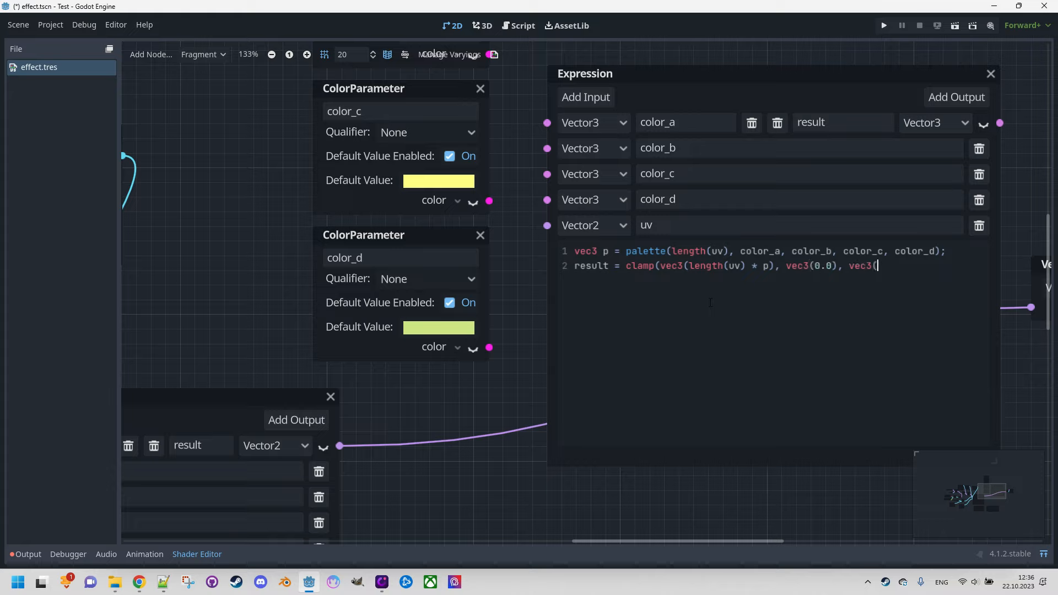
pyautogui.write('1.0));')
pyautogui.scroll(-3, 710, 303)
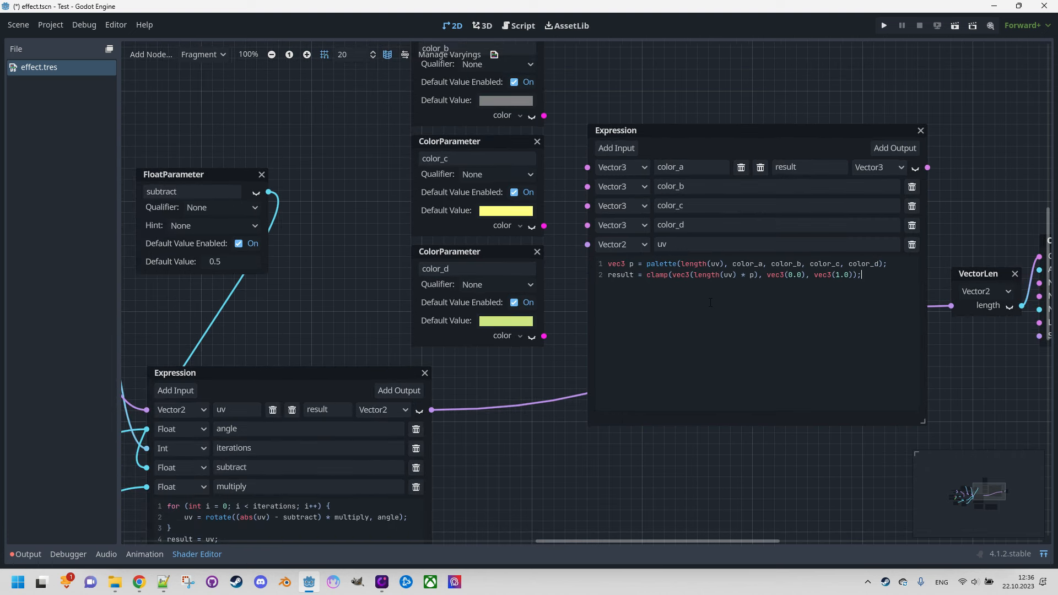
# Step: Replace the VectorLen node with the palette Expression, wiring the fractal result into its uv input and its result into Output's Color
pyautogui.moveTo(768, 504); pyautogui.dragTo(702, 494, button='middle')
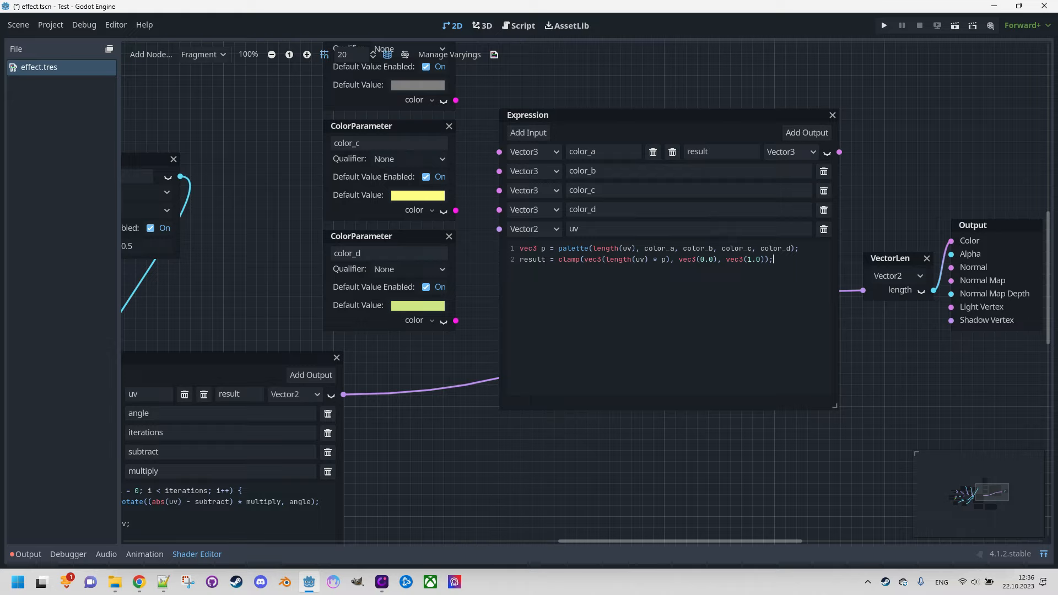
pyautogui.click(927, 257)
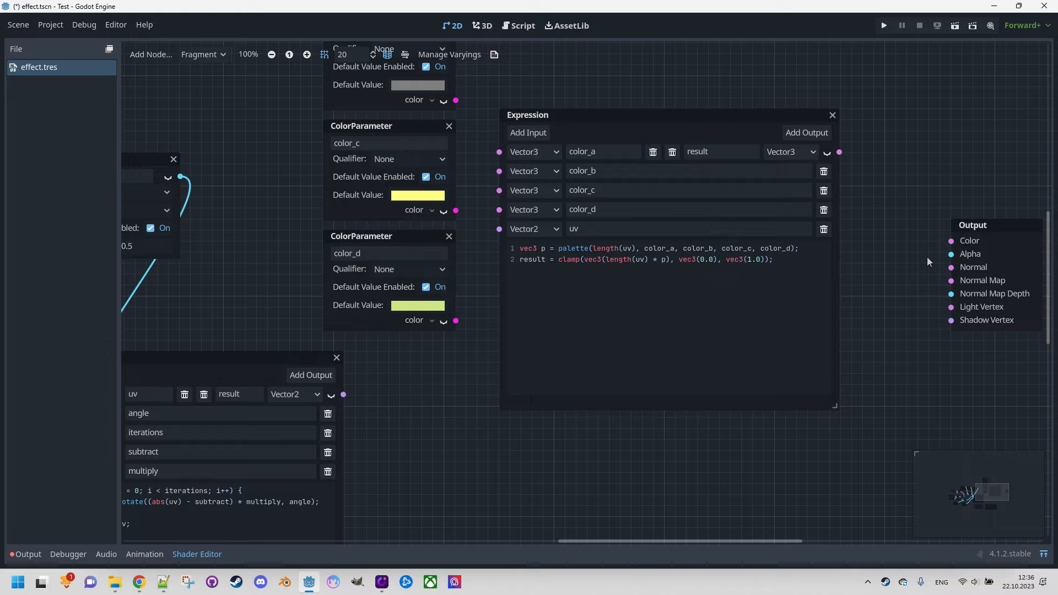
pyautogui.moveTo(344, 394); pyautogui.dragTo(501, 237)
pyautogui.moveTo(838, 152); pyautogui.dragTo(943, 246)
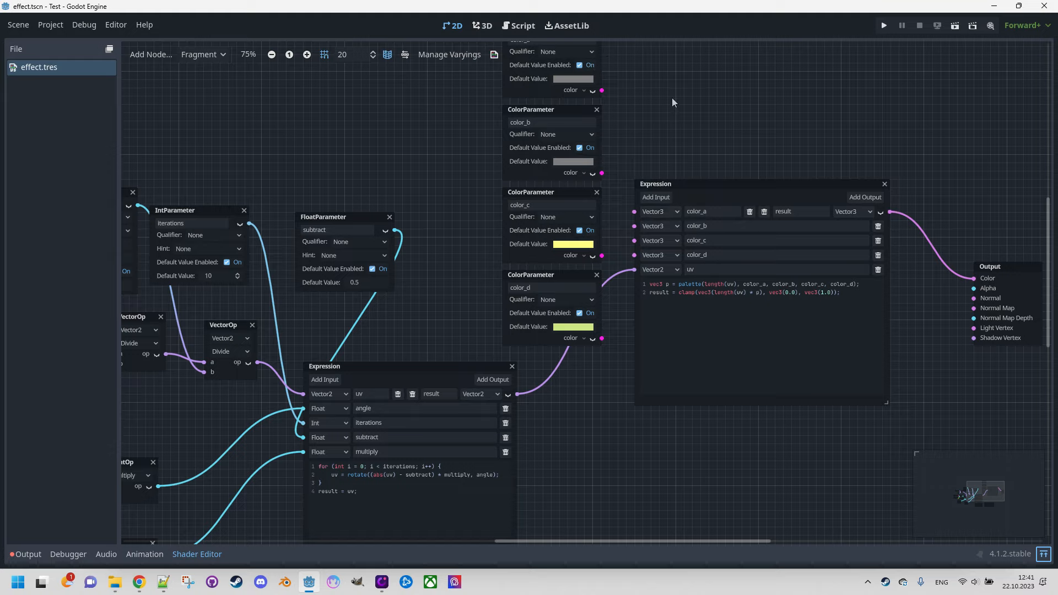
# Step: Connect the color_a, color_b, color_c and color_d parameters to the matching inputs of the palette Expression
pyautogui.scroll(1, 671, 101)
pyautogui.scroll(-1, 673, 98)
pyautogui.moveTo(673, 98); pyautogui.dragTo(673, 122, button='middle')
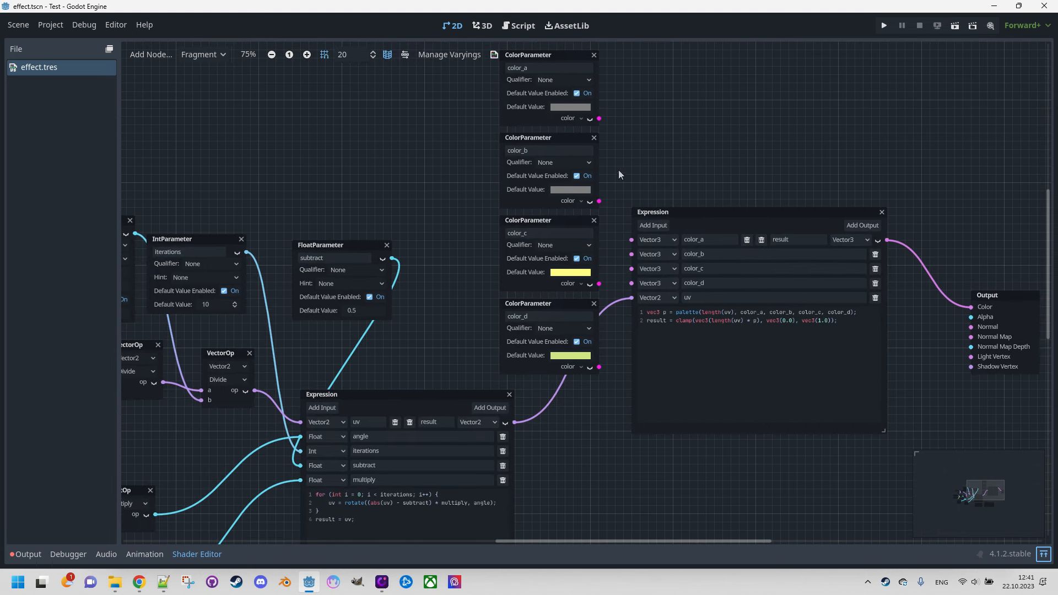
pyautogui.moveTo(599, 118); pyautogui.dragTo(631, 240)
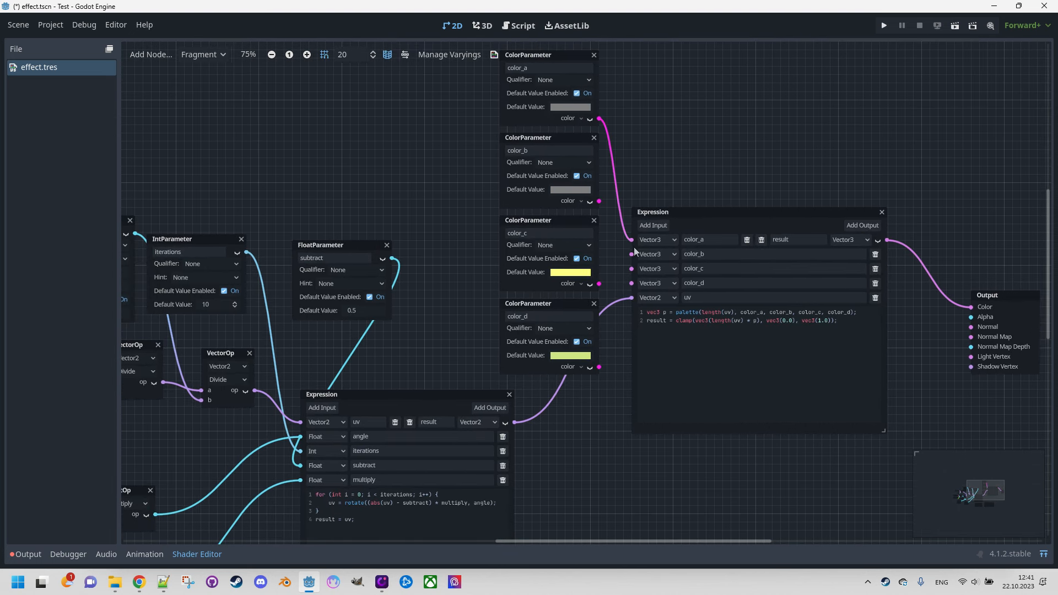
pyautogui.moveTo(599, 201); pyautogui.dragTo(631, 254)
pyautogui.moveTo(599, 367); pyautogui.dragTo(631, 283)
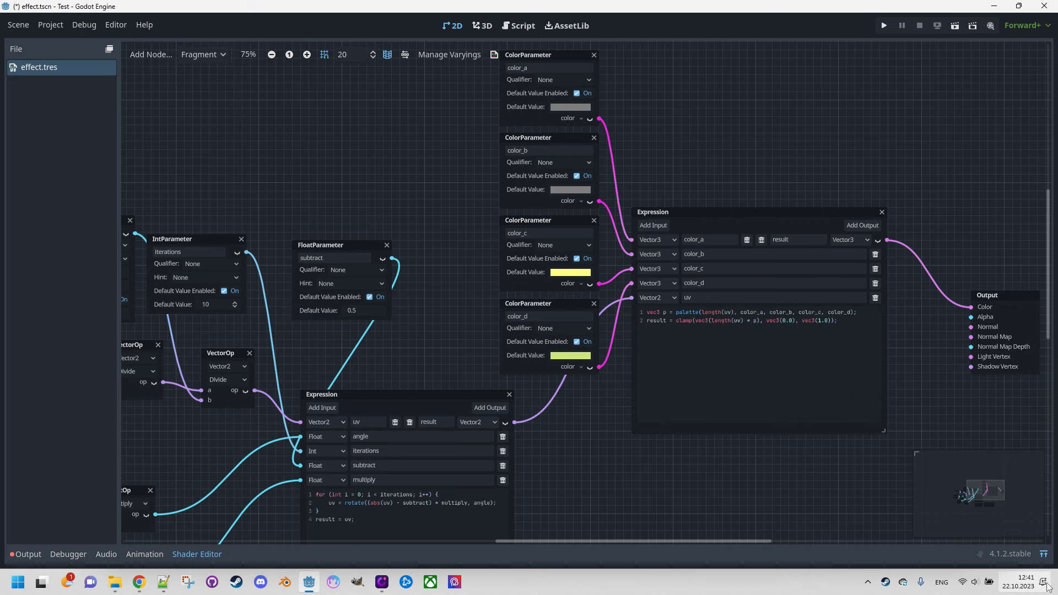
# Step: Examine the colored effect in the 2D viewport, then return to the expanded shader graph
pyautogui.click(1044, 553)
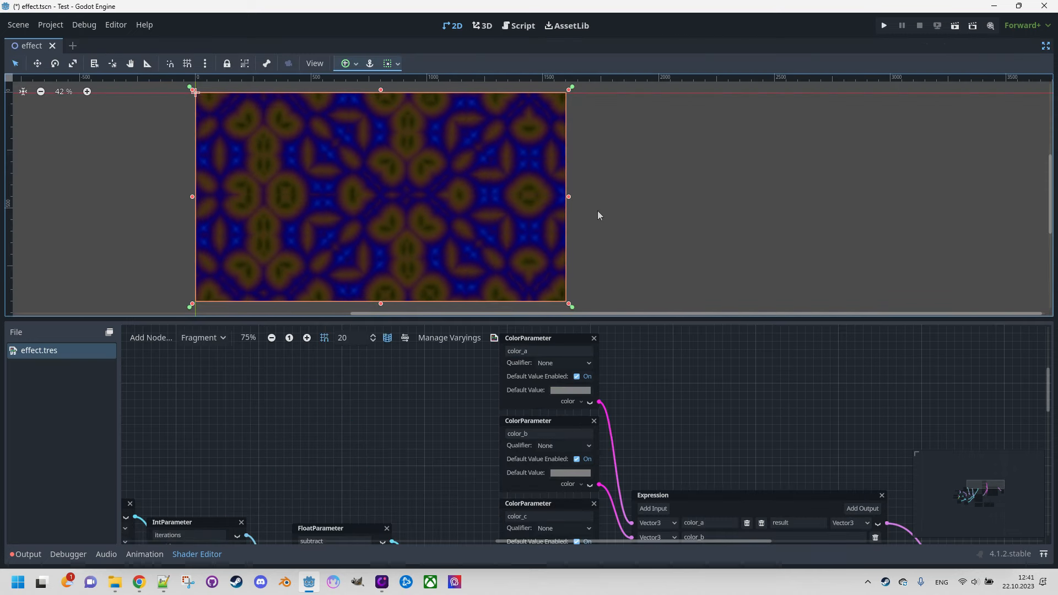
pyautogui.moveTo(611, 212); pyautogui.dragTo(769, 210, button='middle')
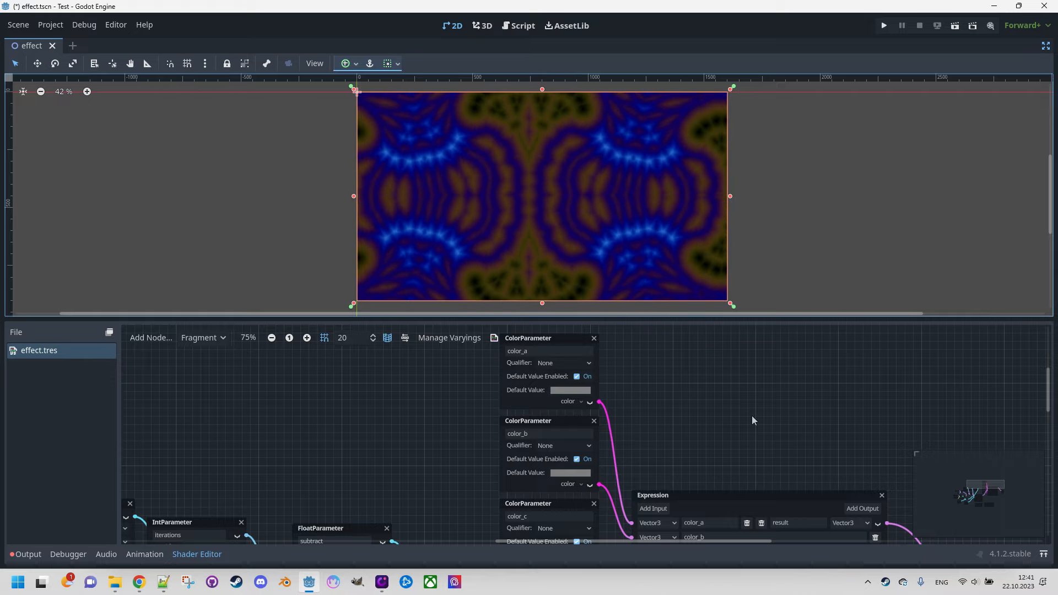
pyautogui.hotkey('shift', 'F12')
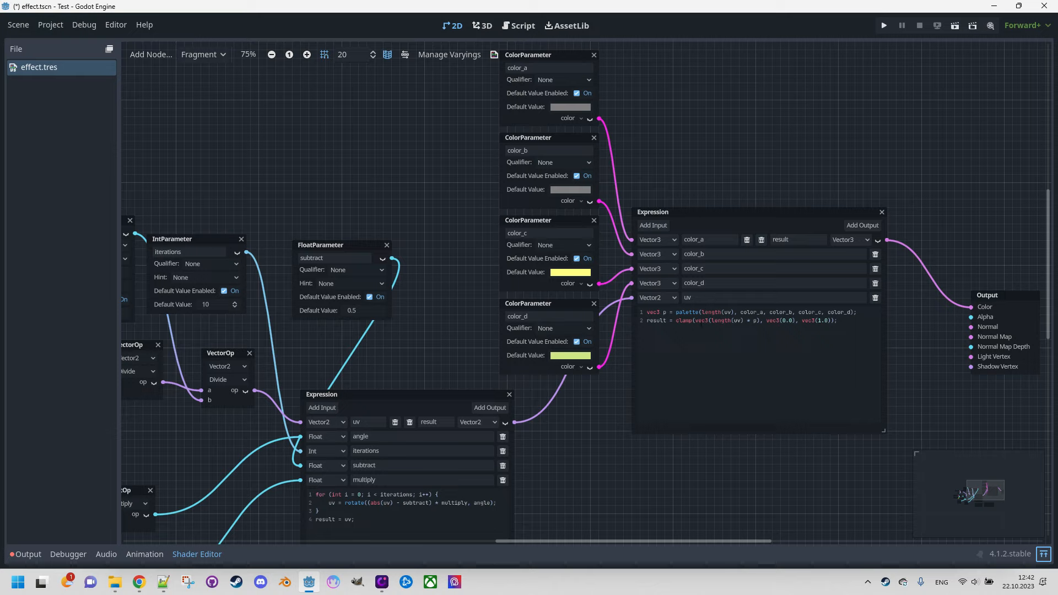
# Step: Add dot(uv, uv) to length(uv) in the palette Expression's first line, then preview the effect in the 2D viewport
pyautogui.keyDown('ctrl'); pyautogui.scroll(4, 740, 318); pyautogui.keyUp('ctrl')
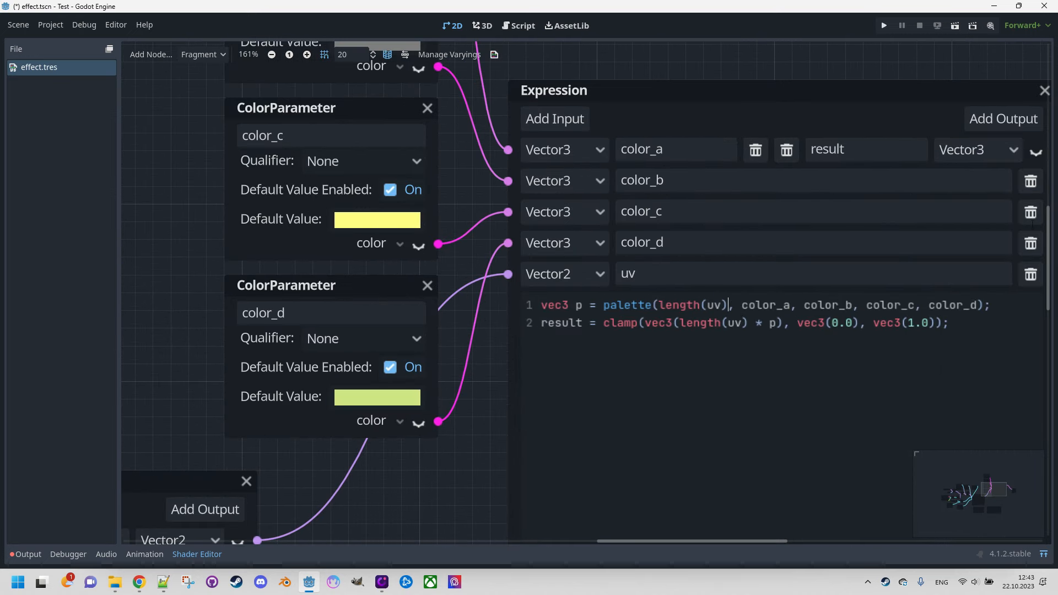
pyautogui.write('+ dpt')
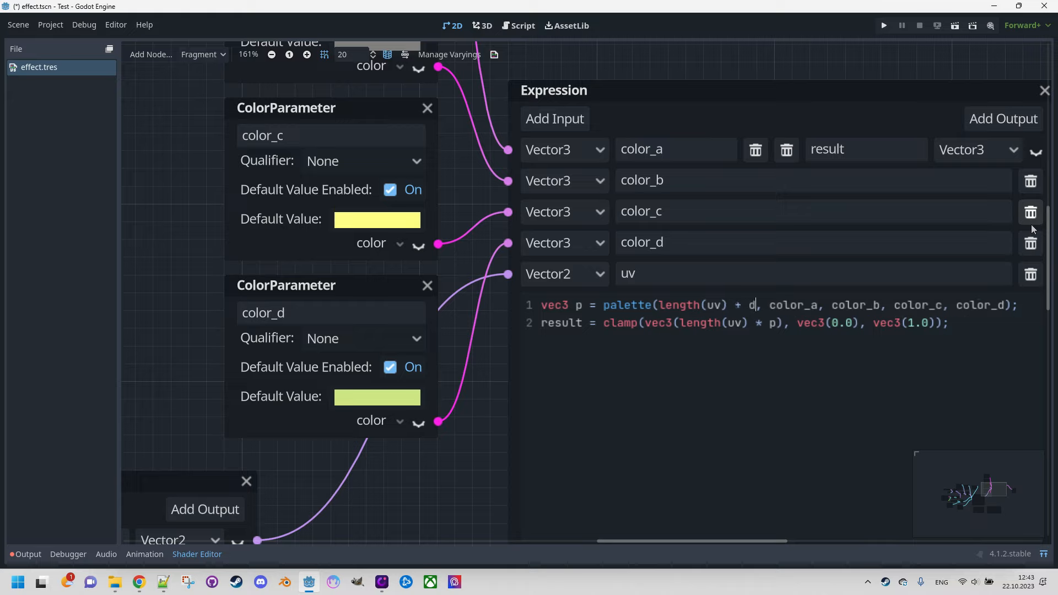
pyautogui.write('(uv, uv')
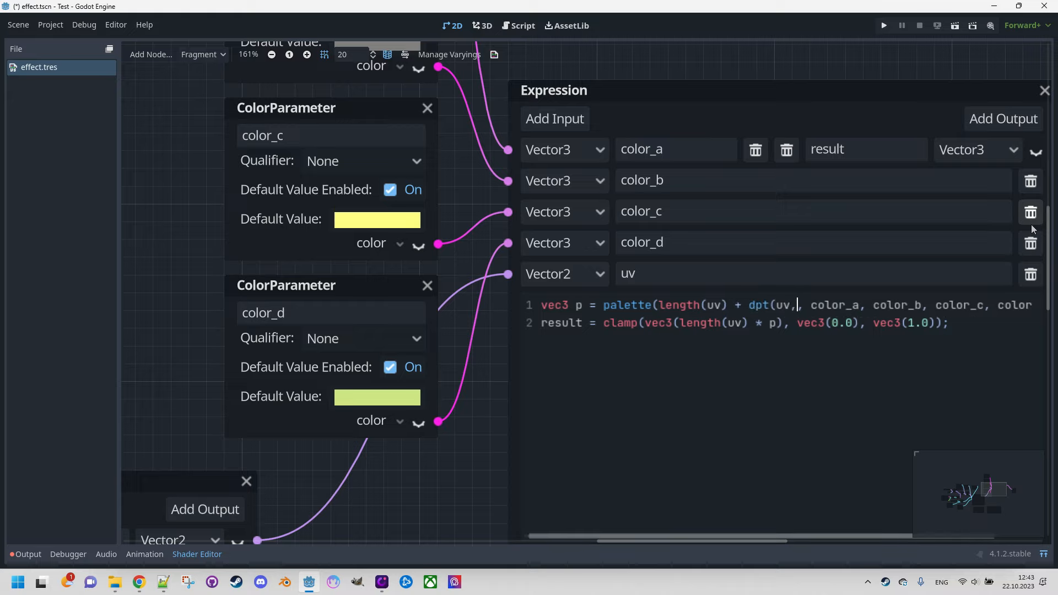
pyautogui.press('BackSpace')
pyautogui.press('BackSpace')
pyautogui.press('BackSpace')
pyautogui.press('BackSpace')
pyautogui.press('BackSpace')
pyautogui.press('BackSpace')
pyautogui.press('BackSpace')
pyautogui.press('BackSpace')
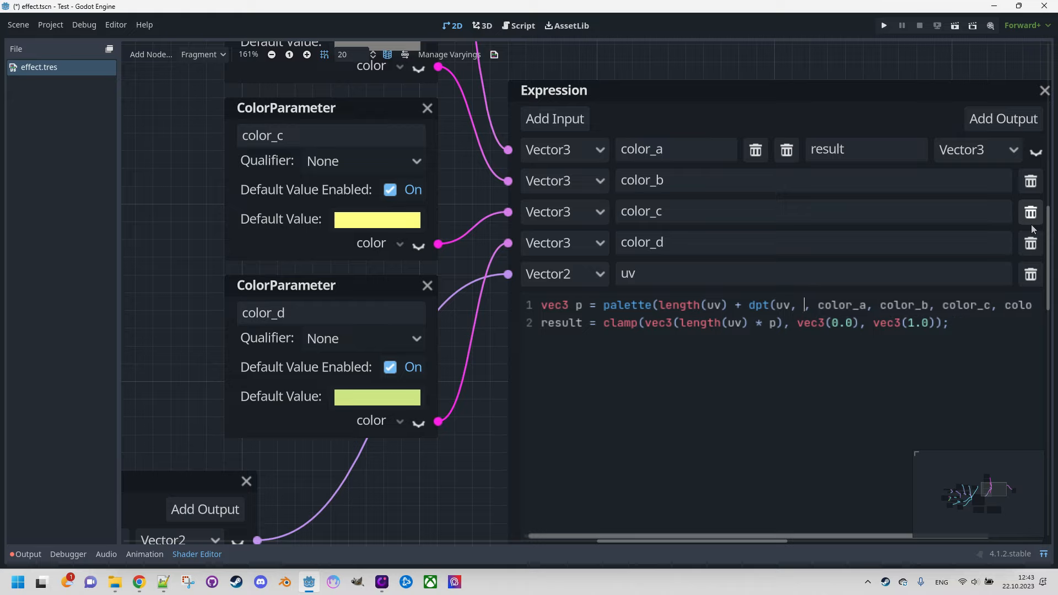
pyautogui.press('BackSpace')
pyautogui.write('ot(')
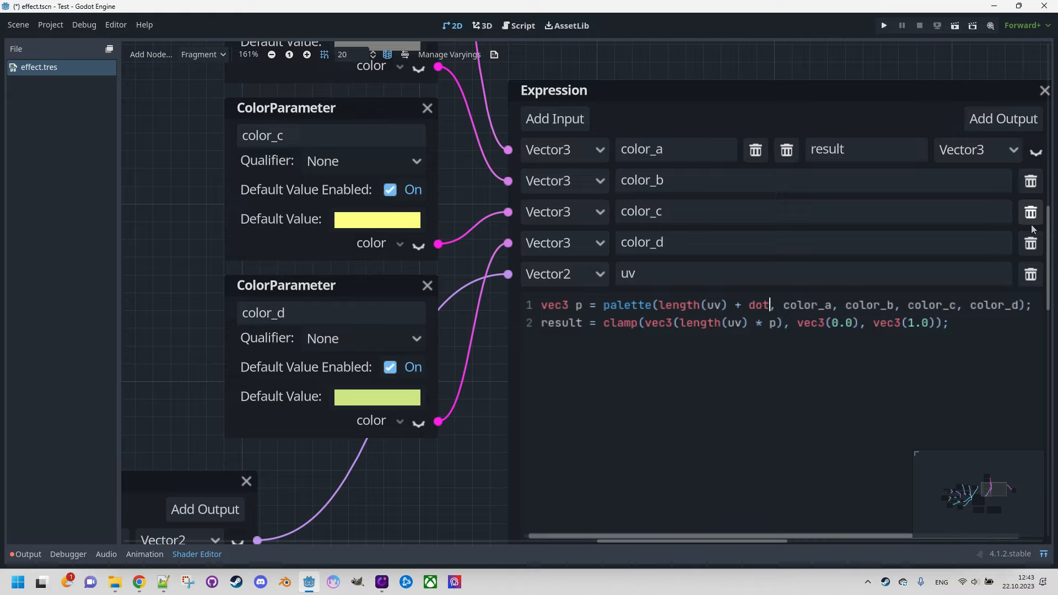
pyautogui.write('uv, uv)')
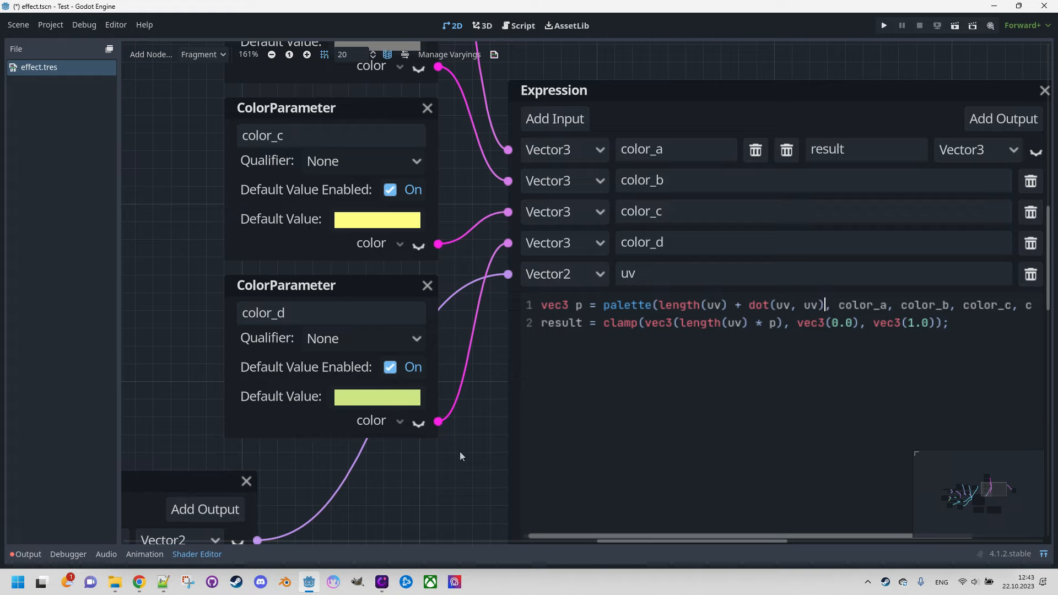
pyautogui.click(1043, 554)
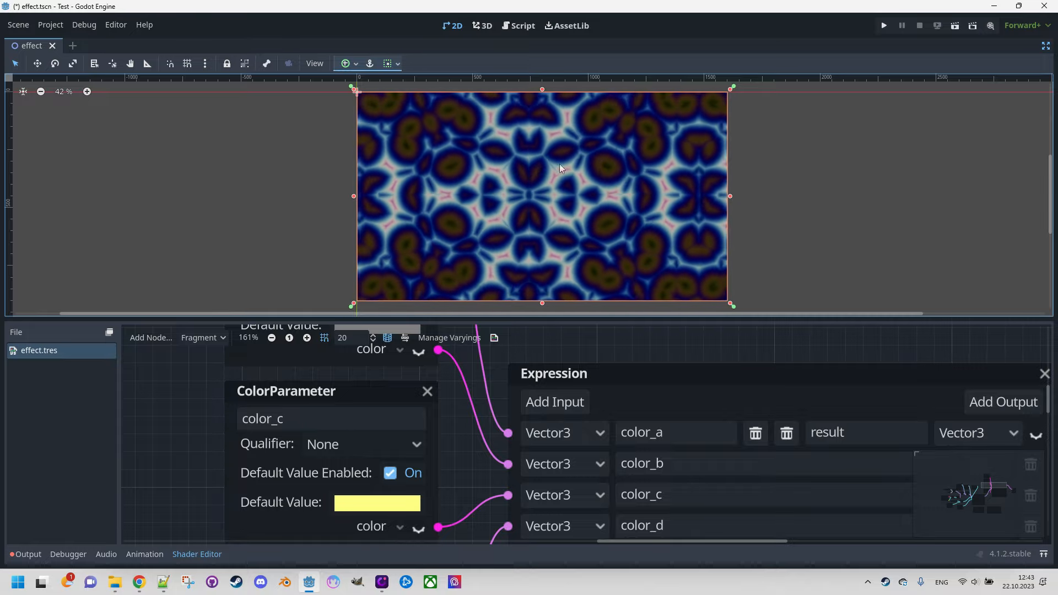
pyautogui.click(1042, 555)
# Step: Add a second palette-style helper node, a GlobalExpression, beside the palette function node and enlarge it
pyautogui.scroll(-5, 729, 329)
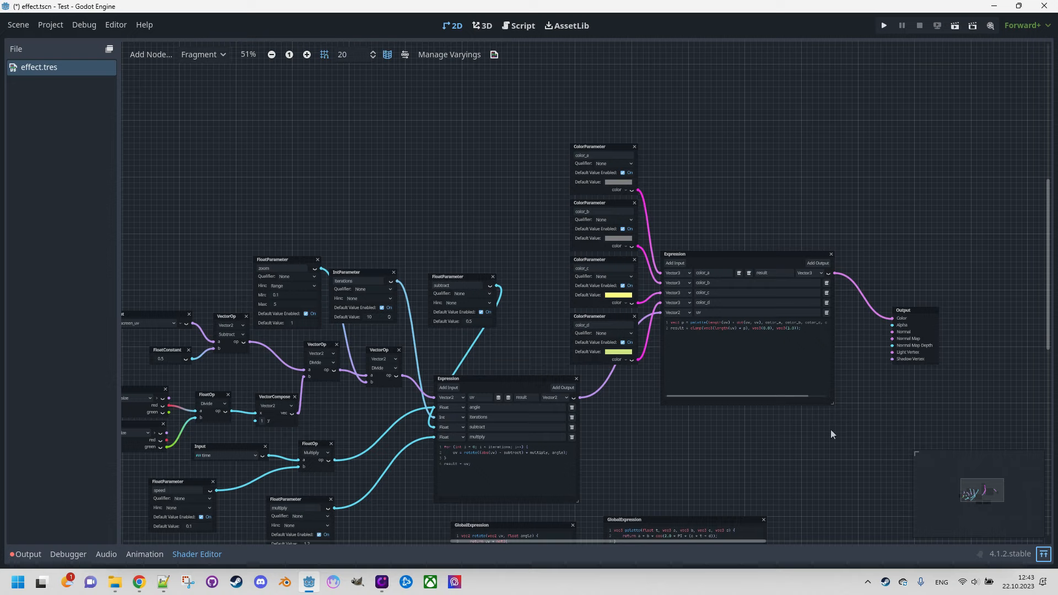
pyautogui.moveTo(831, 430); pyautogui.dragTo(686, 331, button='middle')
pyautogui.scroll(4, 687, 331)
pyautogui.scroll(-2, 686, 331)
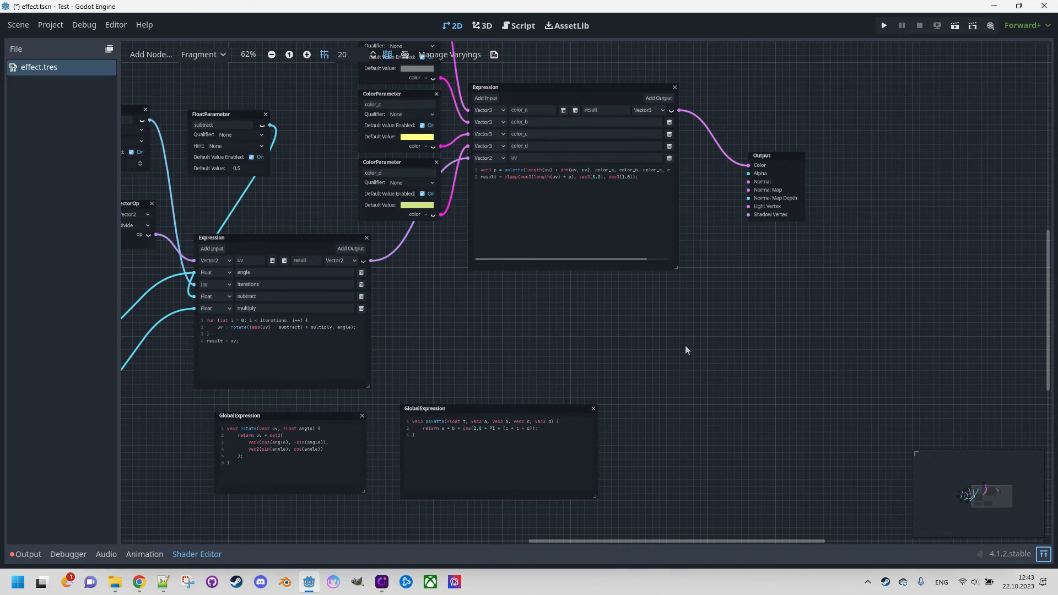
pyautogui.moveTo(685, 423); pyautogui.dragTo(675, 312, button='middle')
pyautogui.scroll(2, 635, 309)
pyautogui.rightClick(635, 307)
pyautogui.write('expre')
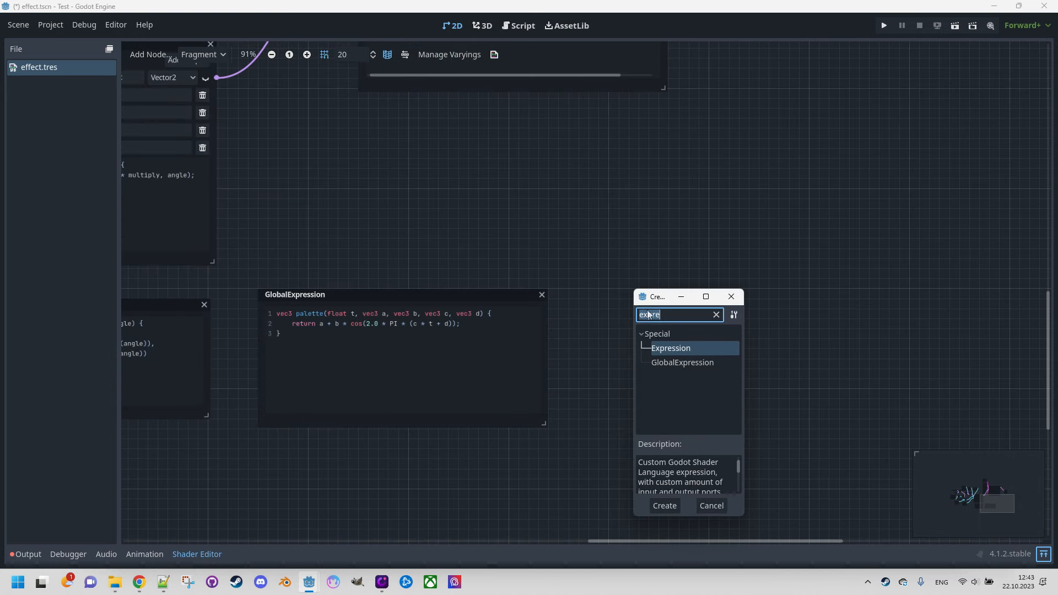
pyautogui.doubleClick(696, 363)
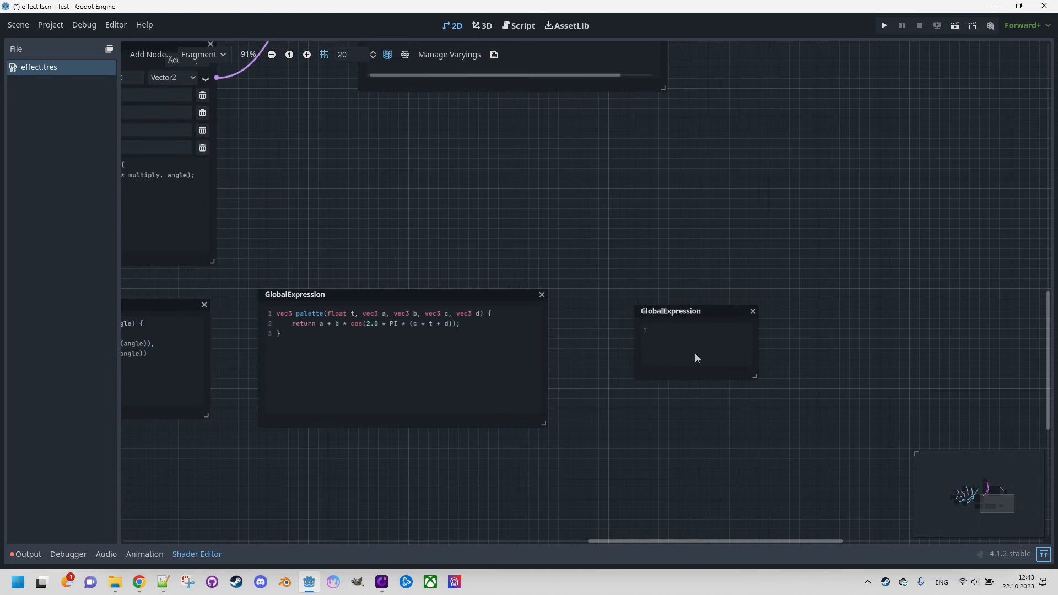
pyautogui.moveTo(758, 378); pyautogui.dragTo(947, 445)
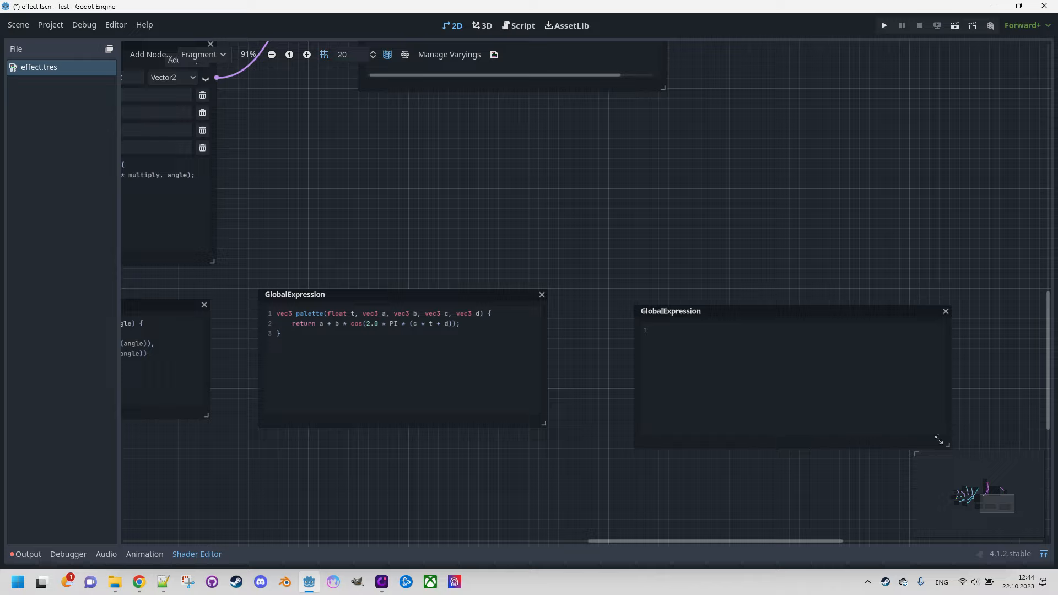
# Step: Begin a vec3 function named invert_color in the new GlobalExpression
pyautogui.click(792, 356)
pyautogui.write('vec3')
pyautogui.keyDown('ctrl'); pyautogui.scroll(3, 795, 296); pyautogui.keyUp('ctrl')
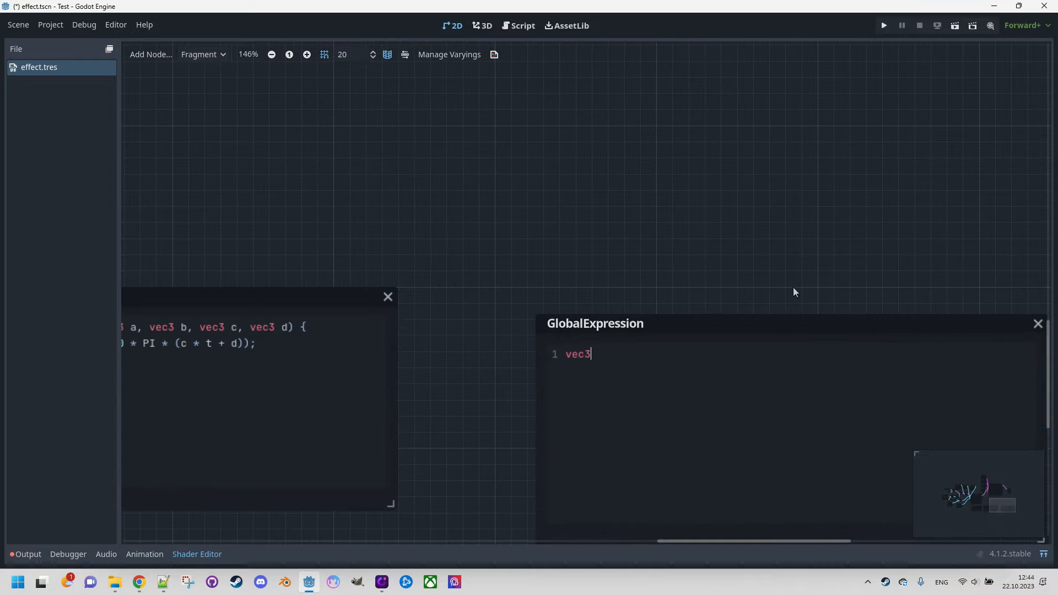
pyautogui.keyDown('ctrl'); pyautogui.scroll(-1, 793, 287); pyautogui.keyUp('ctrl')
pyautogui.write('invert)c')
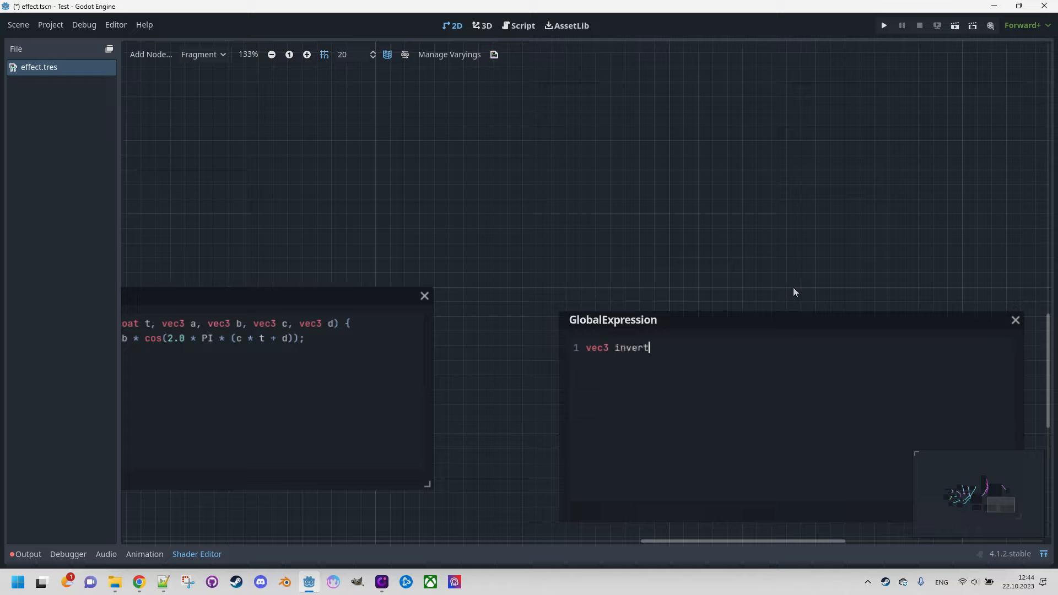
pyautogui.press('BackSpace')
pyautogui.press('BackSpace')
pyautogui.write('_color')
pyautogui.write('(vec3')
pyautogui.write(' color, ')
pyautogui.write('float i')
pyautogui.write('nvert')
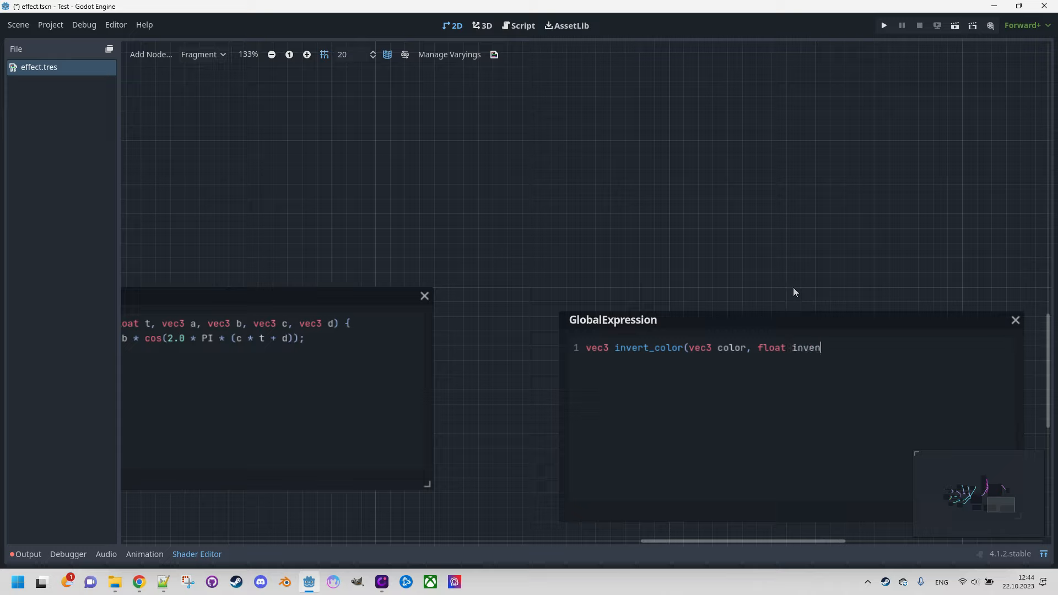
# Step: Give invert_color the parameters vec3 color and float intensity, and add the braces of its body
pyautogui.press('BackSpace')
pyautogui.press('BackSpace')
pyautogui.press('BackSpace')
pyautogui.press('BackSpace')
pyautogui.press('BackSpace')
pyautogui.write('ntensity){')
pyautogui.press('BackSpace')
pyautogui.write('{')
pyautogui.press('Return')
pyautogui.press('Return')
pyautogui.write('}')
pyautogui.write('retu')
# Step: Write the body of invert_color: return mix(color.rgb, 1.0 - color.rgb, intensity);
pyautogui.press('BackSpace')
pyautogui.write('urn mi')
pyautogui.press('BackSpace')
pyautogui.write('n mix(')
pyautogui.write('color')
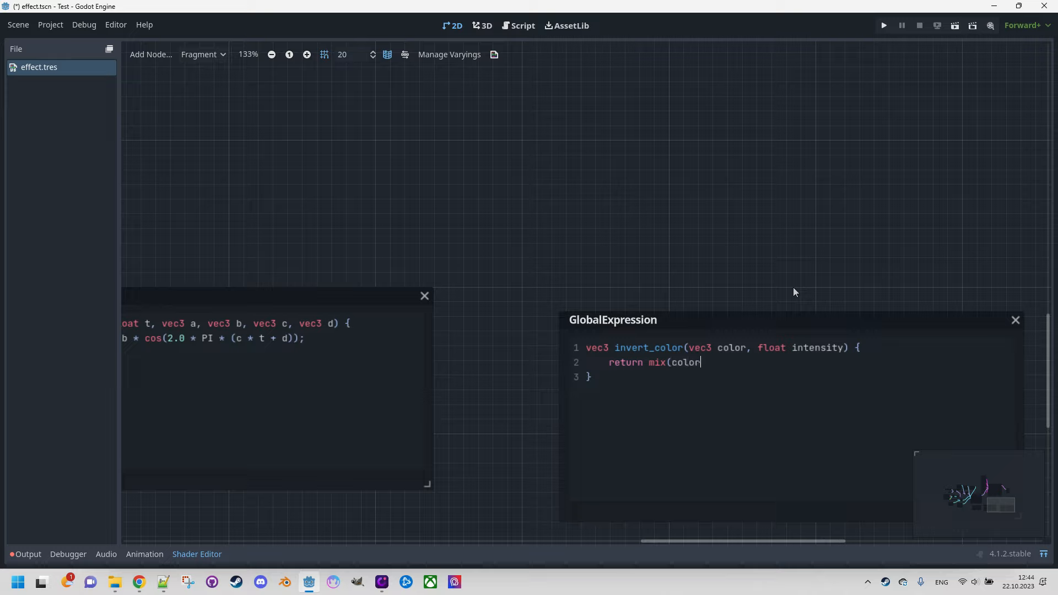
pyautogui.write('.rgb, 1.0 - color.rgb, intens')
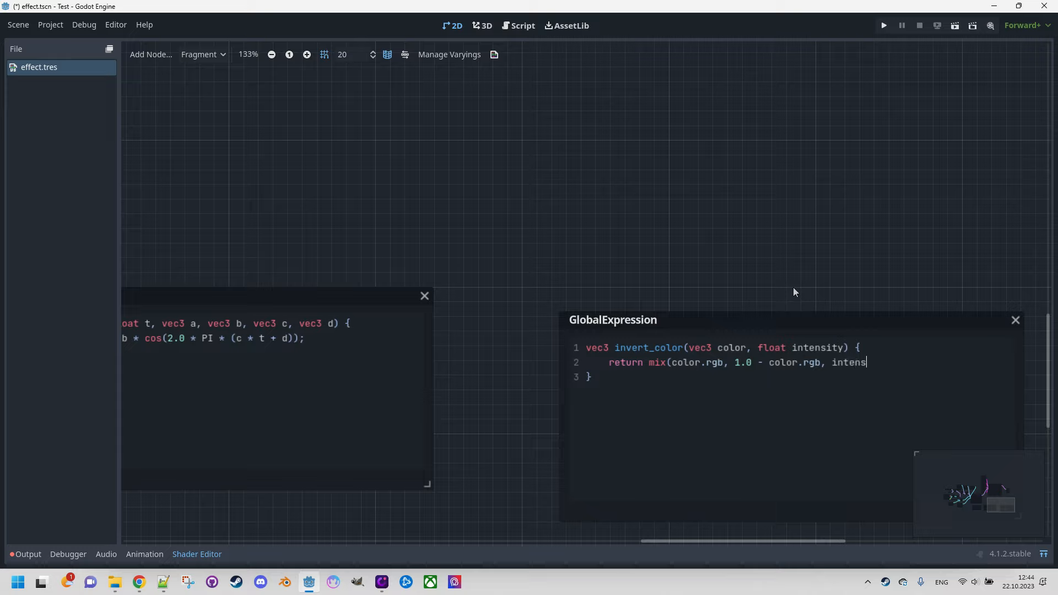
pyautogui.write('ity);')
# Step: Add a third line to the palette Expression's code: float intensity = sin(t) * 0.25 - 0.2;
pyautogui.scroll(-3, 639, 195)
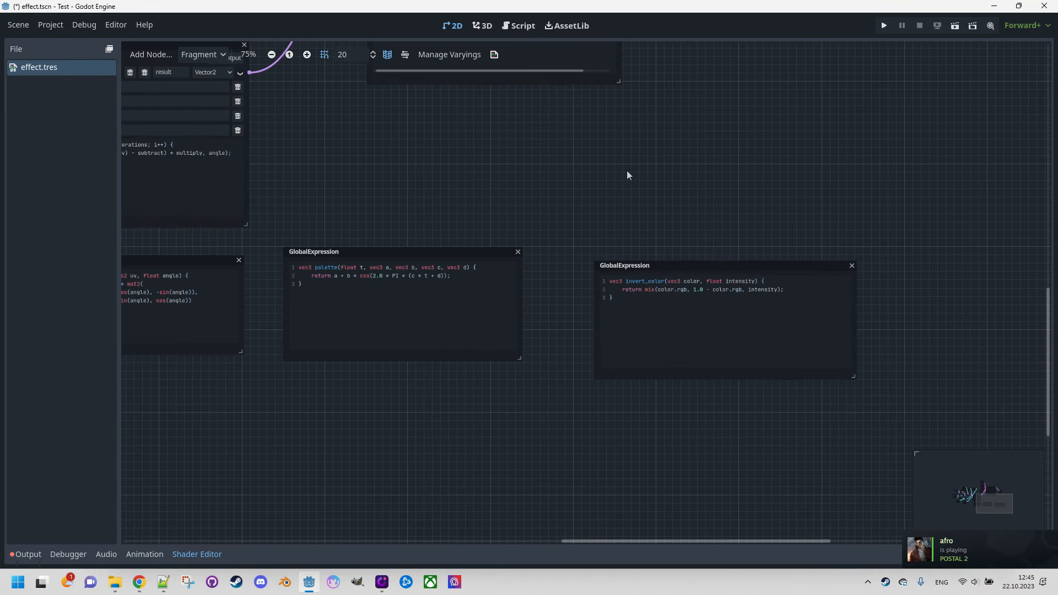
pyautogui.moveTo(626, 171); pyautogui.dragTo(724, 424, button='middle')
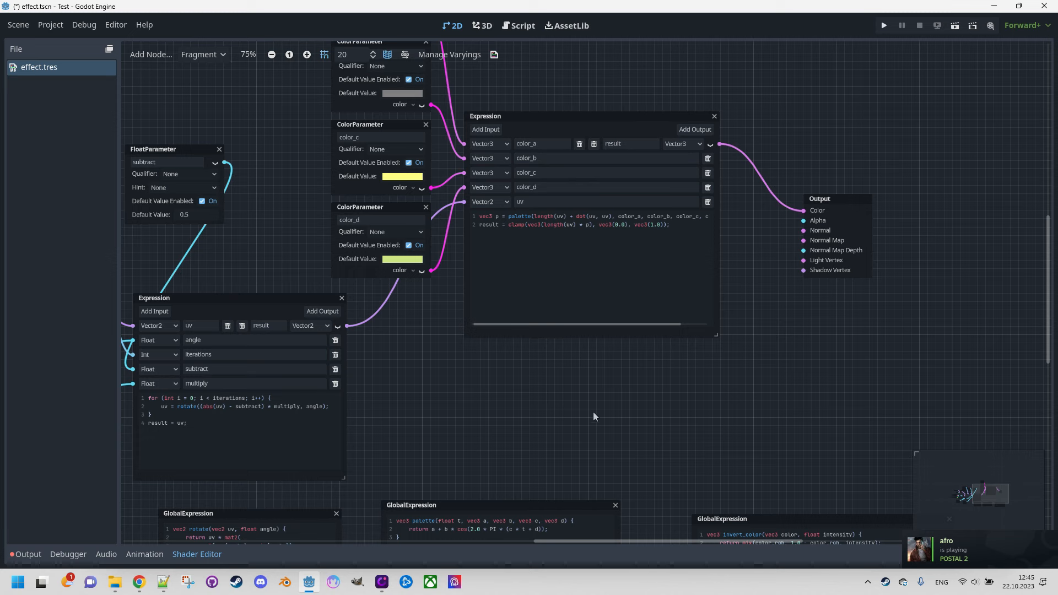
pyautogui.scroll(2, 593, 411)
pyautogui.moveTo(570, 404); pyautogui.dragTo(716, 457, button='middle')
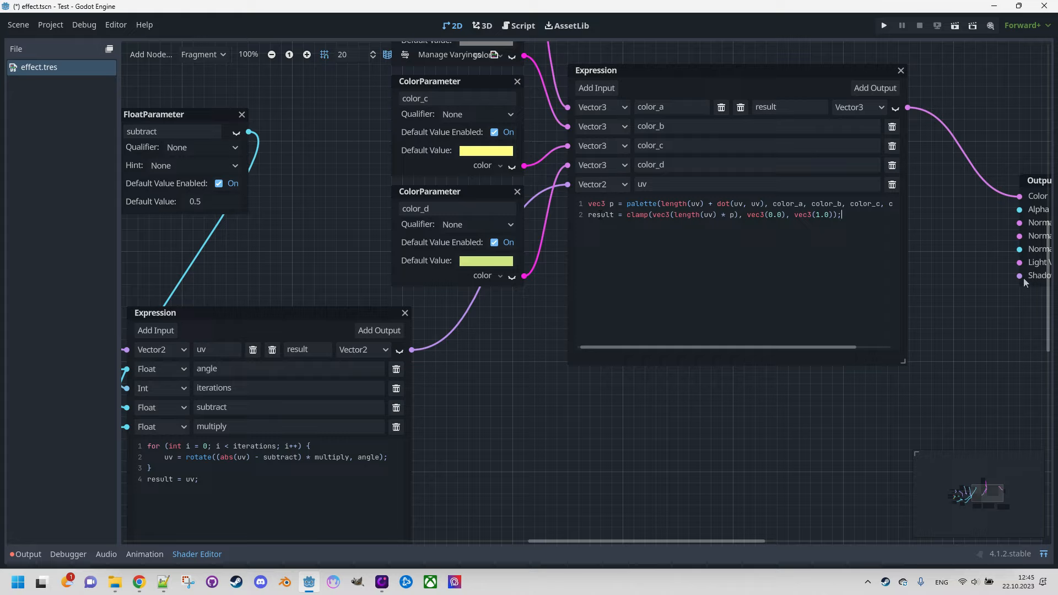
pyautogui.write('float intensity = sin*')
pyautogui.press('BackSpace')
pyautogui.write('(t) * 0.1')
pyautogui.press('BackSpace')
pyautogui.write('25 - 0.2; result = invert()')
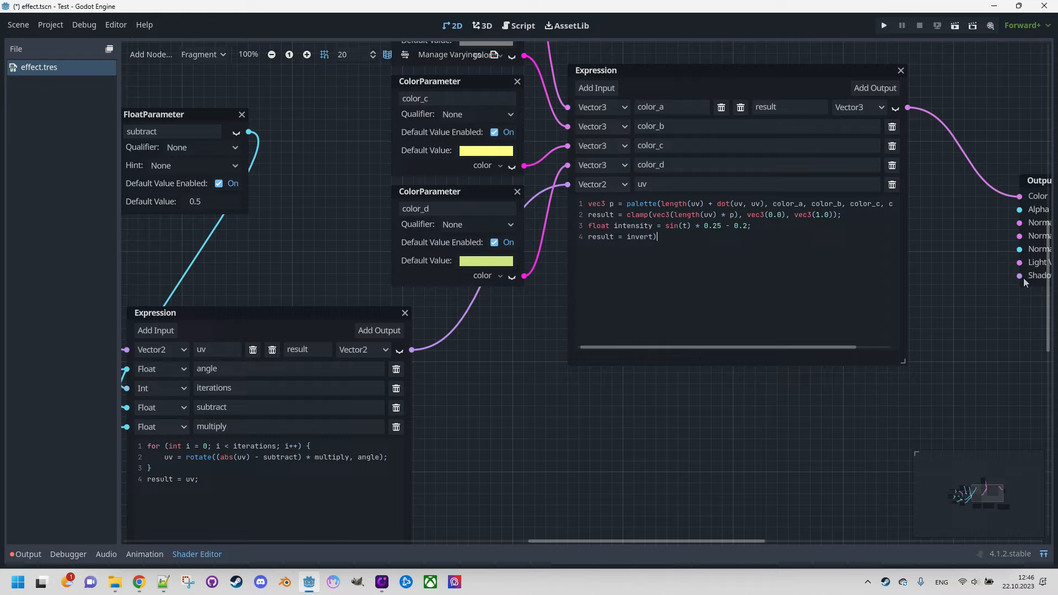
# Step: Write the fourth code line of the palette Expression: result = invert_color(result, intensity);
pyautogui.press('BackSpace')
pyautogui.write('_color(result, intensity);')
# Step: Add a Float input named t to the palette Expression
pyautogui.scroll(-2, 649, 370)
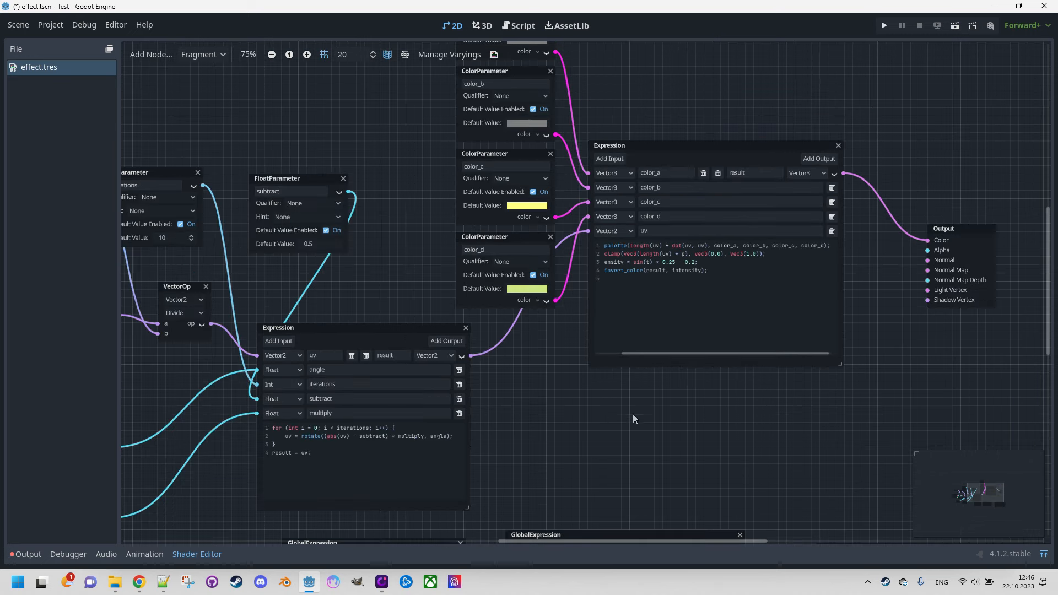
pyautogui.click(609, 159)
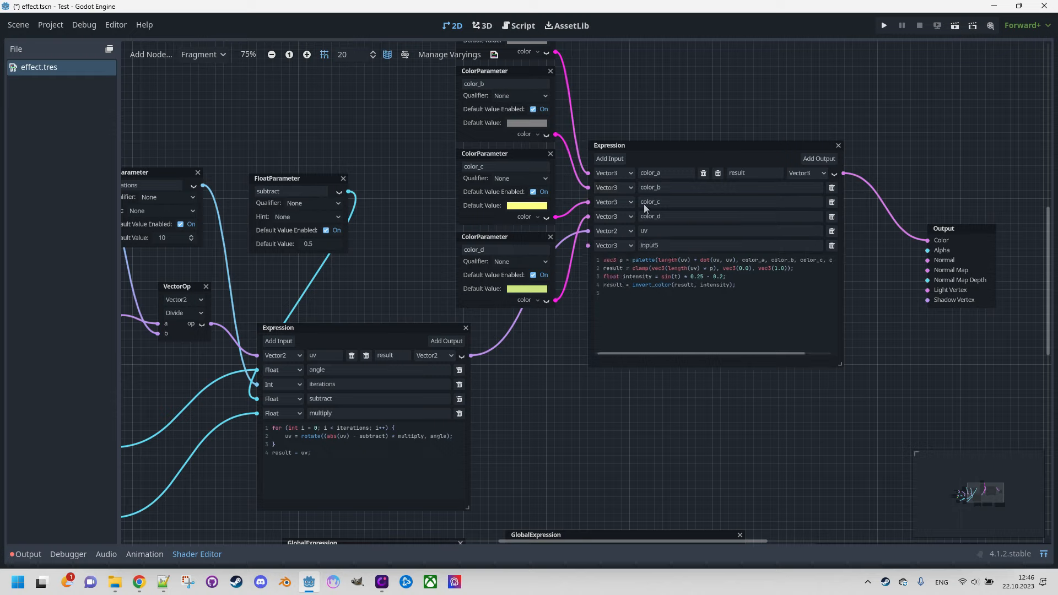
pyautogui.click(626, 249)
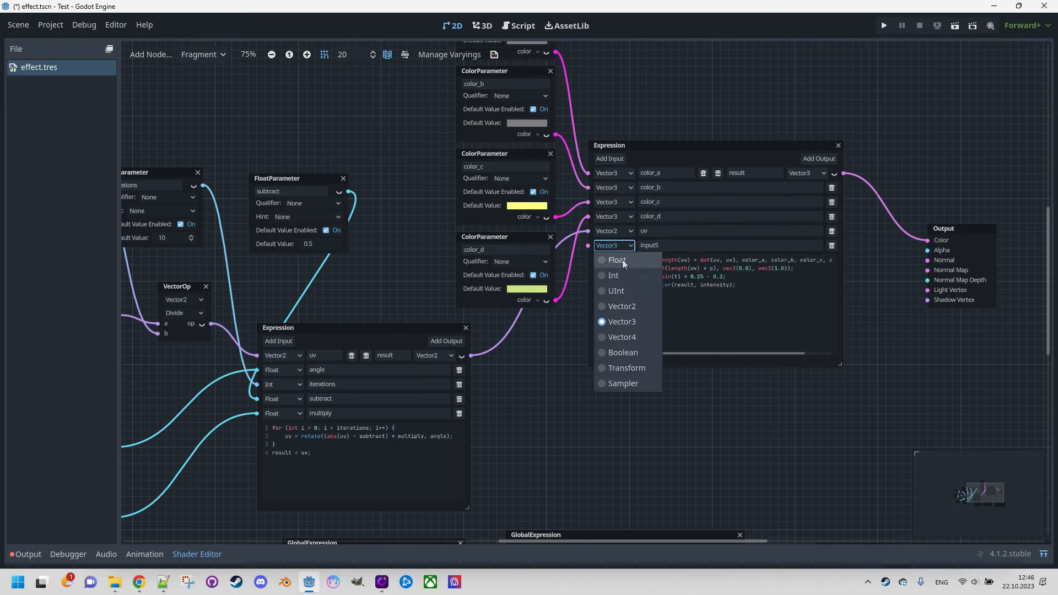
pyautogui.click(624, 262)
pyautogui.doubleClick(670, 246)
pyautogui.write('t')
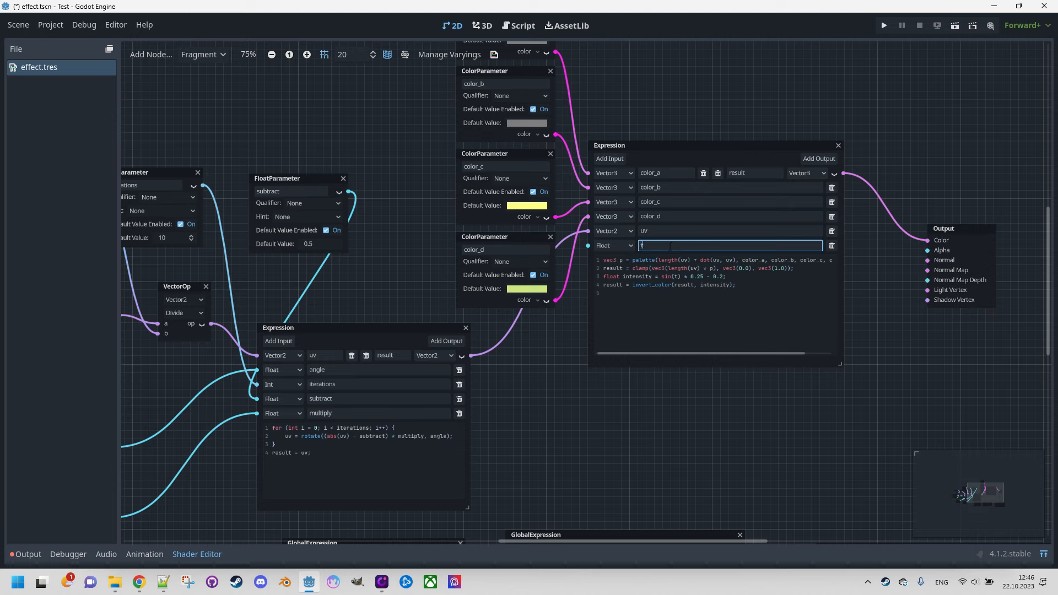
pyautogui.click(627, 424)
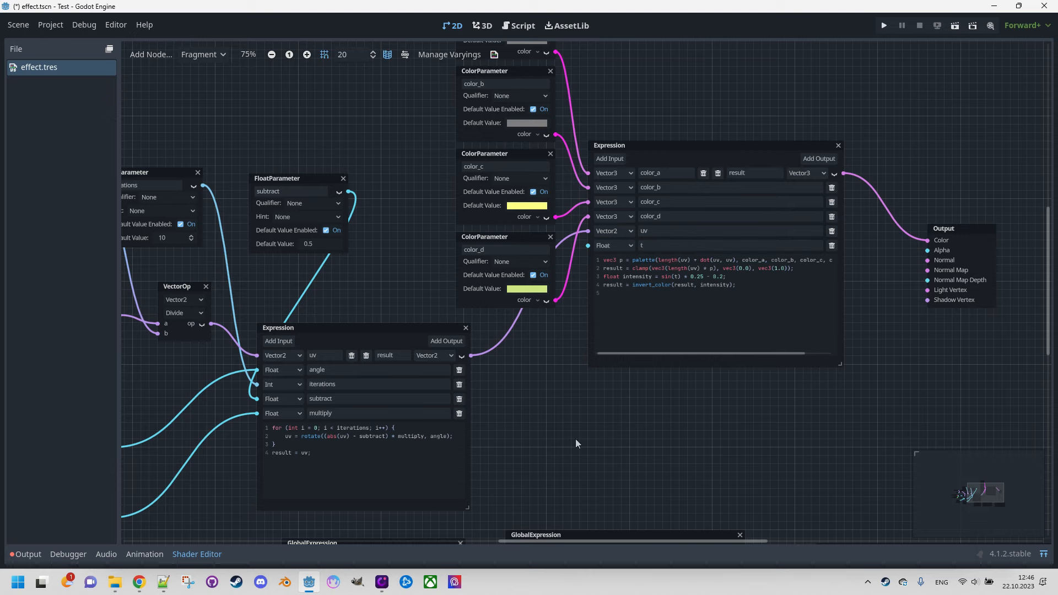
# Step: Connect the output of the FloatOp multiplying time by speed to the palette Expression's t input and preview the effect in the 2D viewport
pyautogui.moveTo(575, 438); pyautogui.dragTo(670, 395, button='middle')
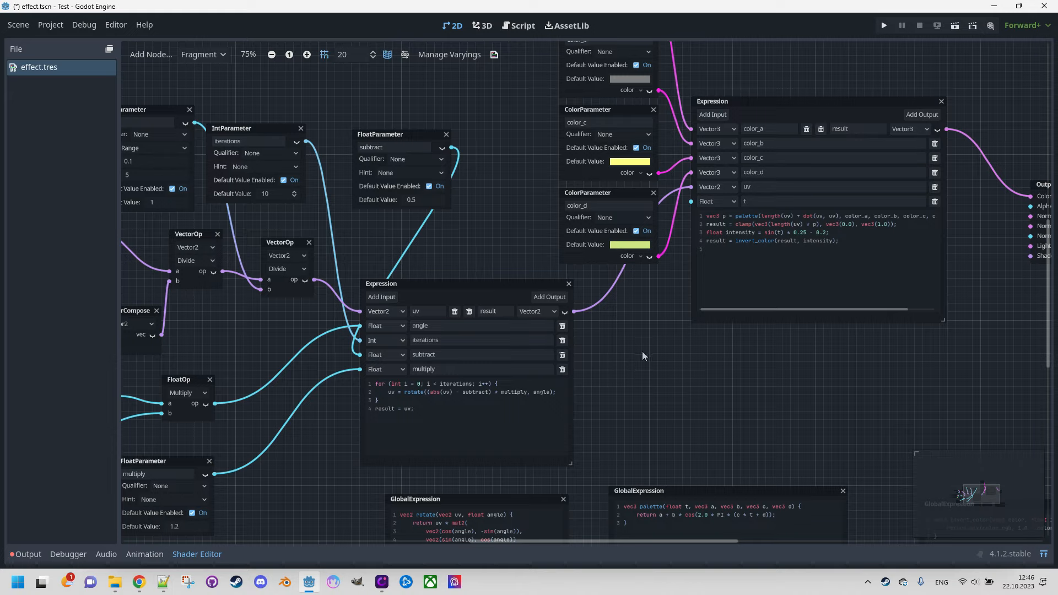
pyautogui.moveTo(643, 356); pyautogui.dragTo(898, 339, button='middle')
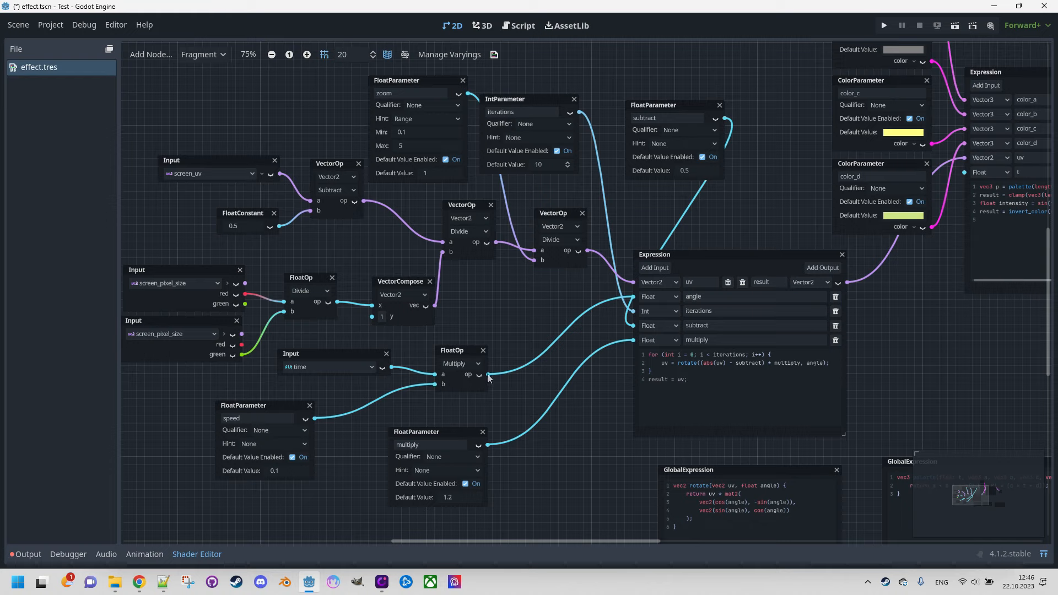
pyautogui.moveTo(488, 377); pyautogui.dragTo(965, 172)
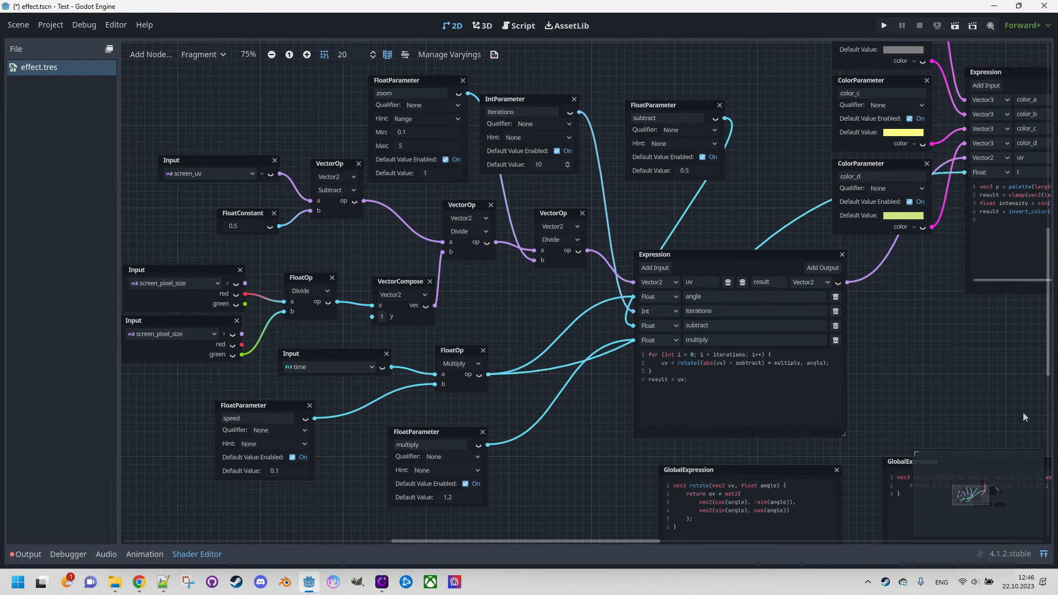
pyautogui.moveTo(1022, 416); pyautogui.dragTo(784, 398, button='middle')
pyautogui.click(1044, 554)
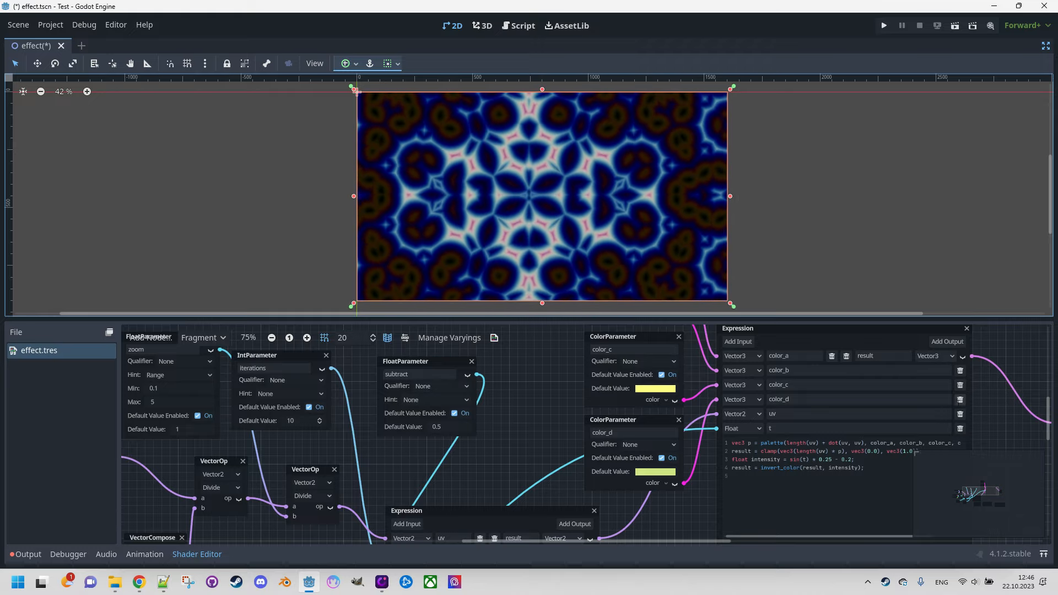
pyautogui.moveTo(991, 420); pyautogui.dragTo(766, 404, button='middle')
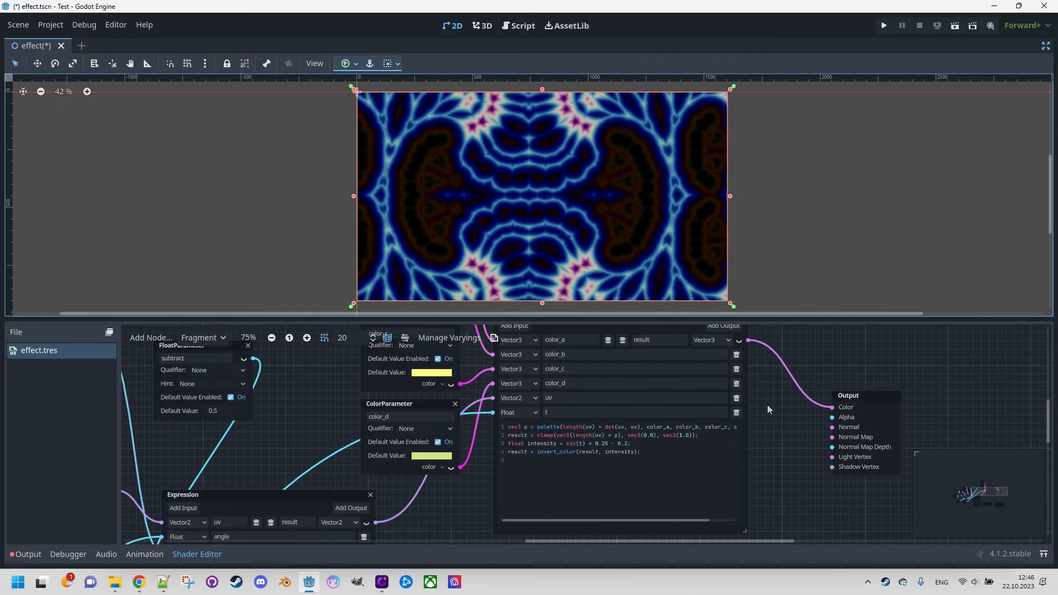